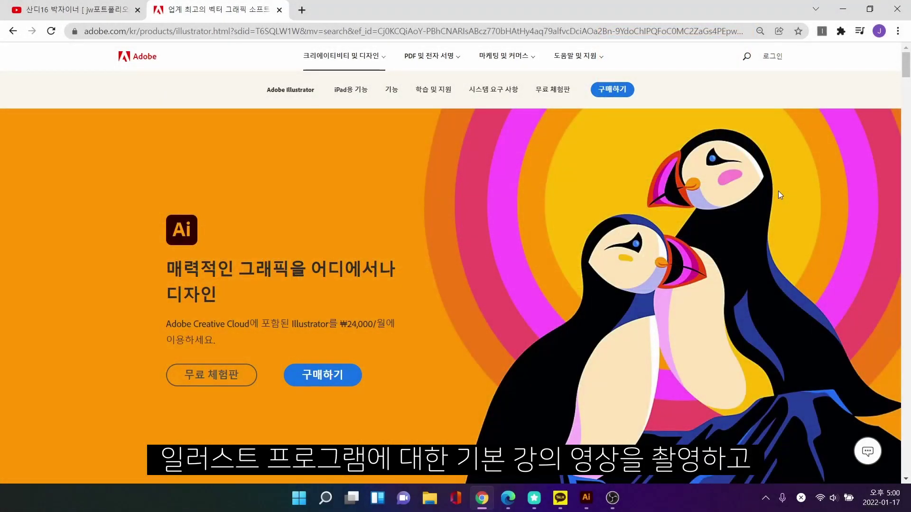
- Examine the Adobe Illustrator product page from its opening banner through the features and Creative Cloud plans to the footer
scroll(778, 190, down, 1)
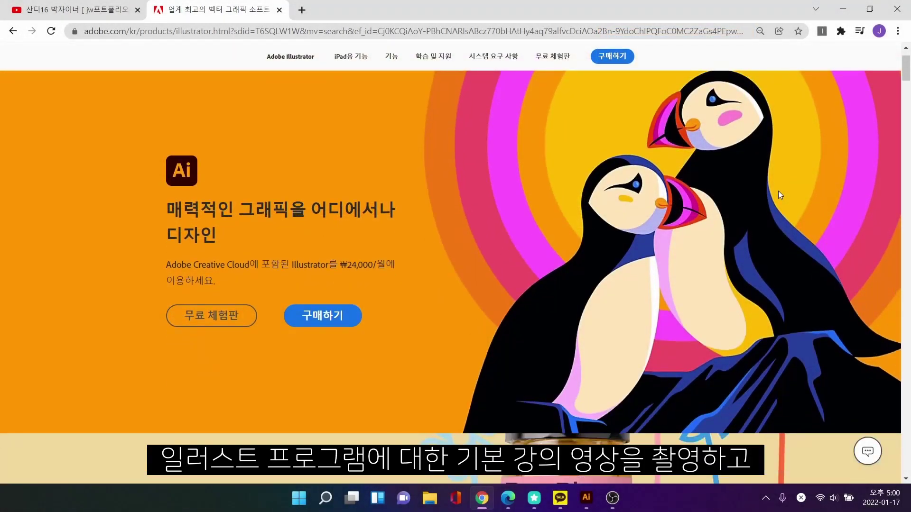
scroll(778, 191, down, 2)
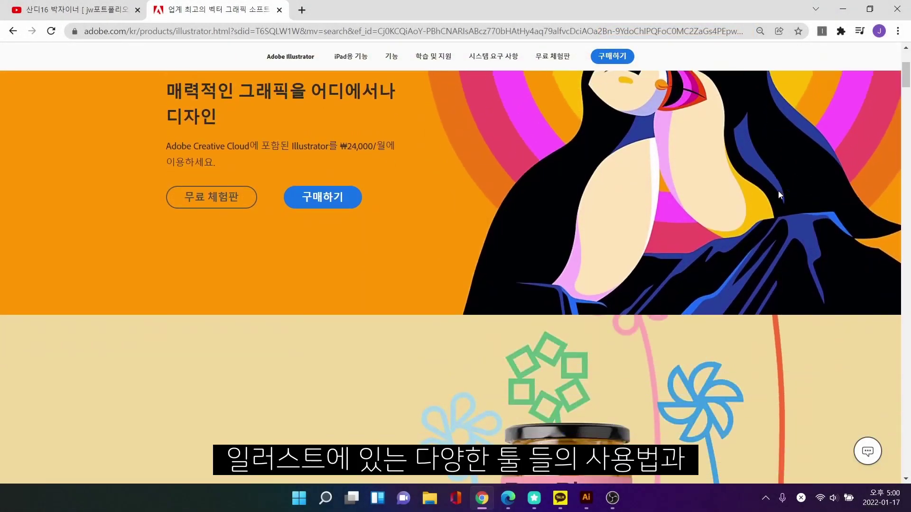
scroll(778, 191, down, 1)
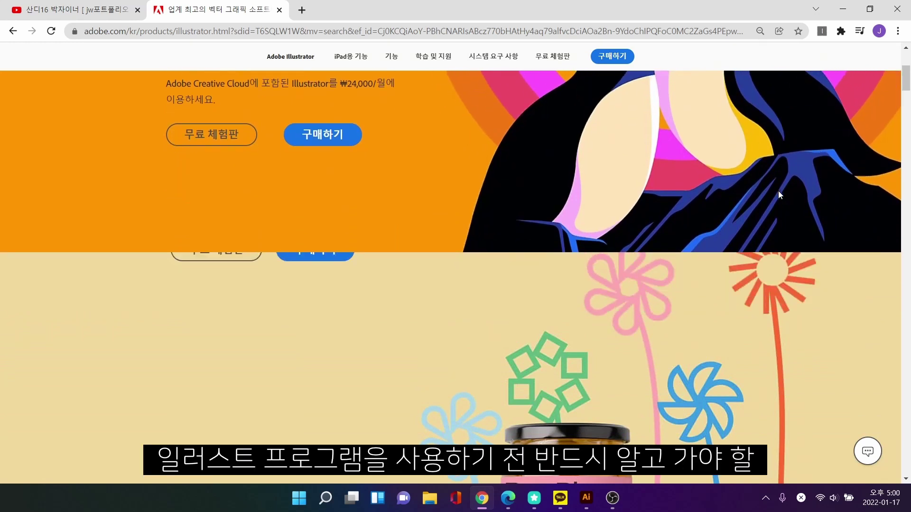
scroll(778, 191, down, 1)
scroll(778, 195, down, 2)
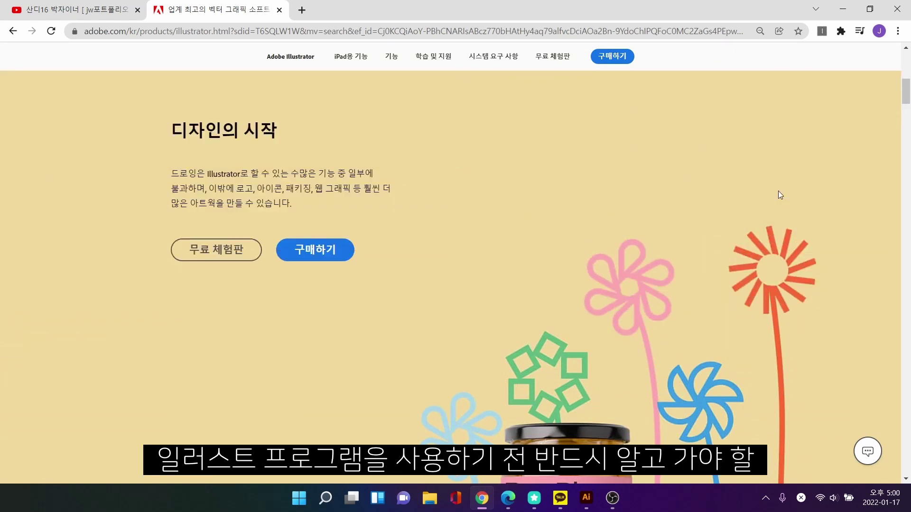
scroll(778, 195, down, 3)
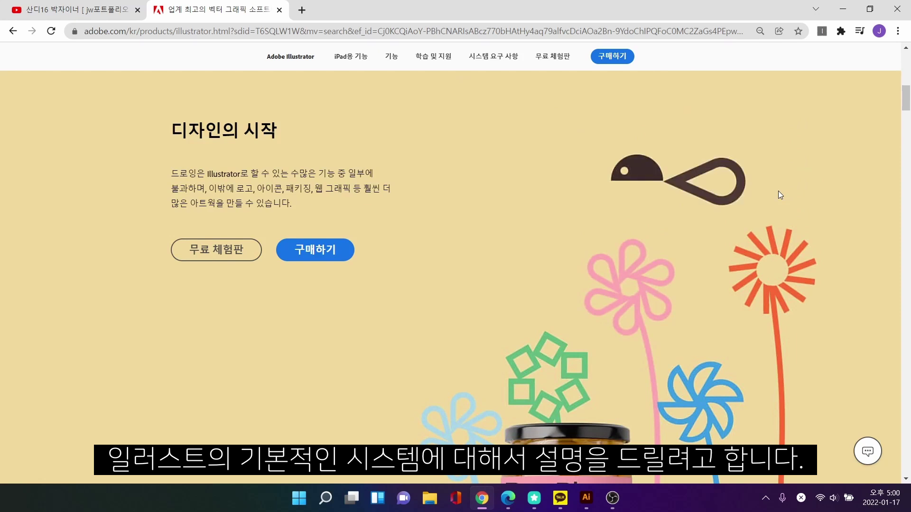
scroll(778, 194, down, 2)
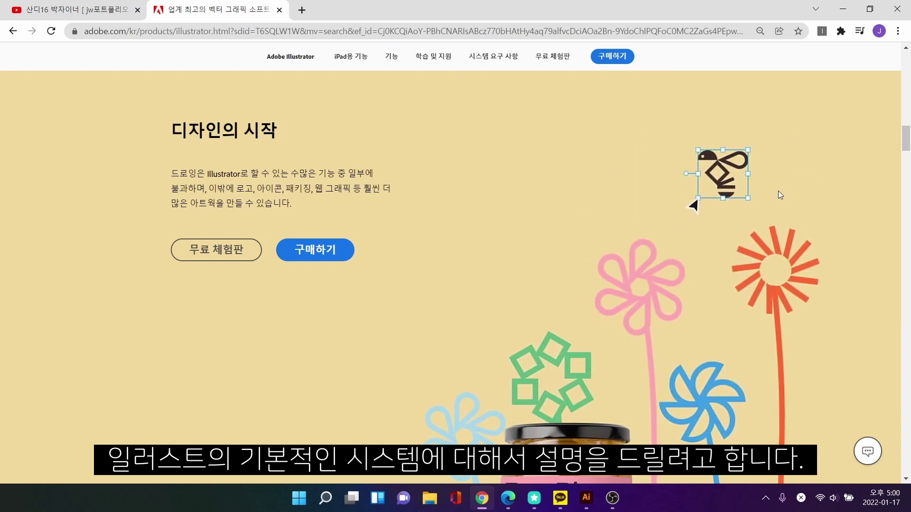
scroll(778, 195, down, 2)
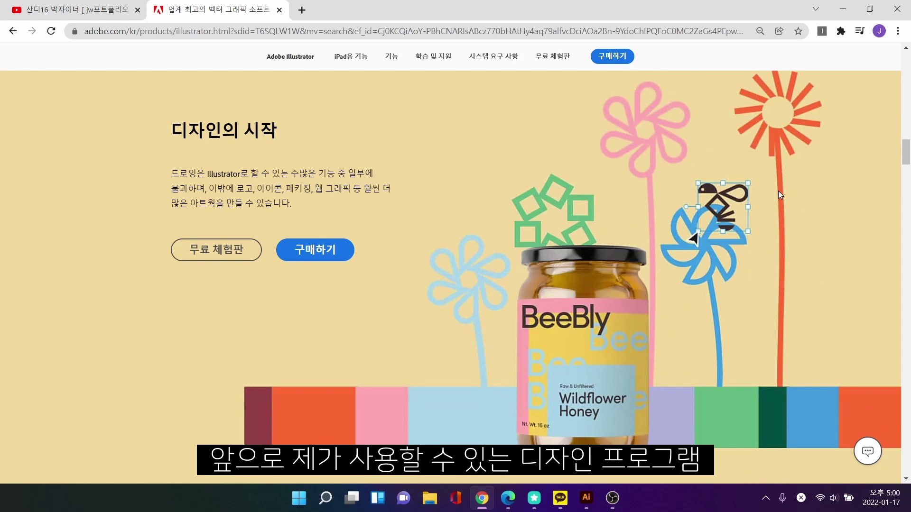
scroll(778, 190, down, 2)
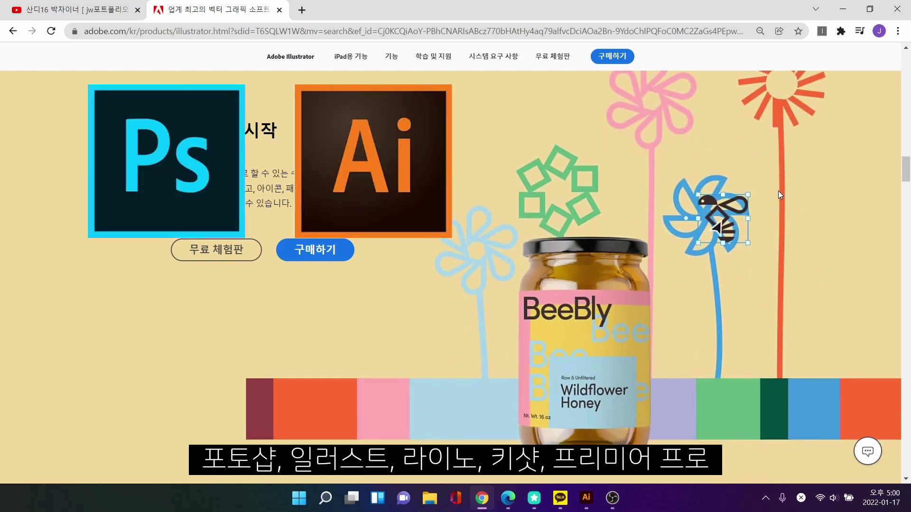
scroll(778, 191, down, 2)
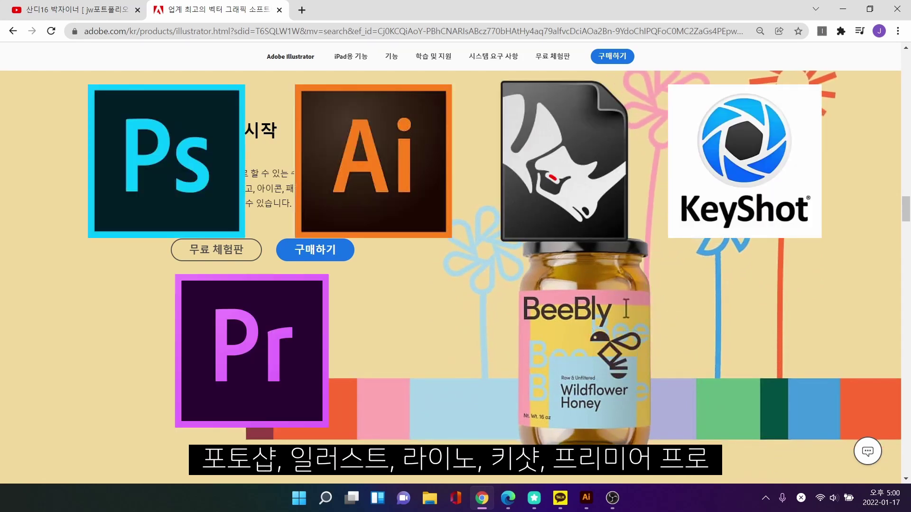
scroll(626, 308, down, 2)
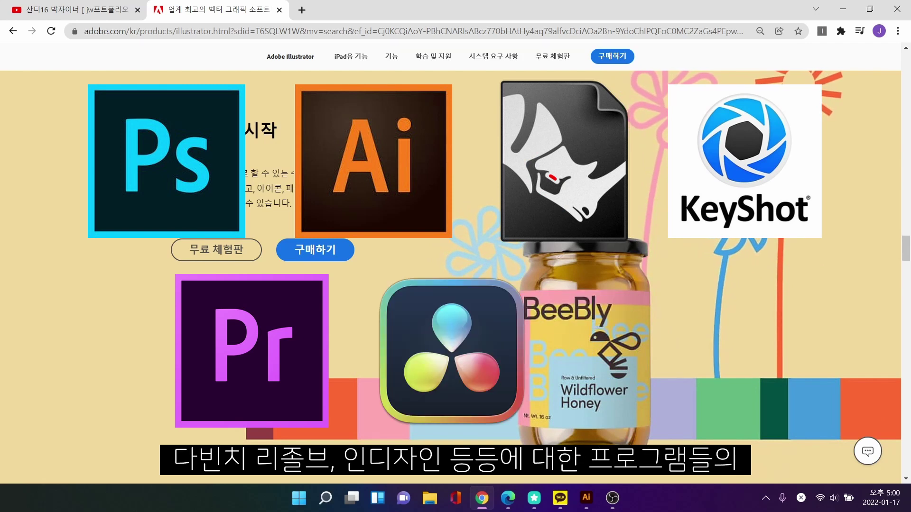
scroll(626, 308, down, 1)
scroll(626, 309, down, 3)
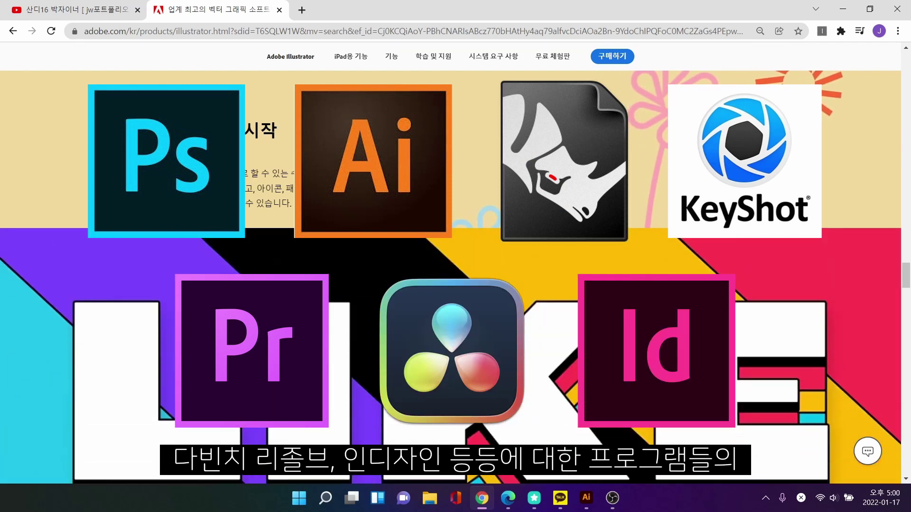
scroll(778, 190, down, 3)
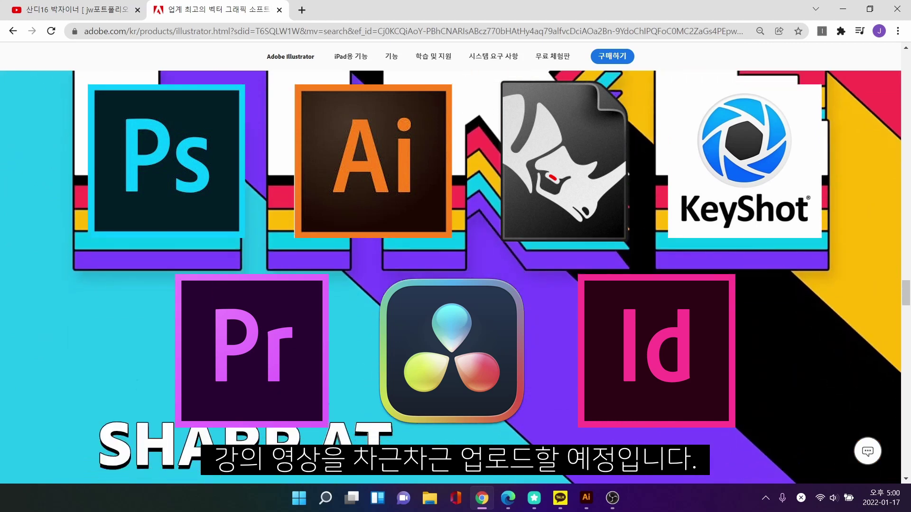
scroll(778, 195, down, 2)
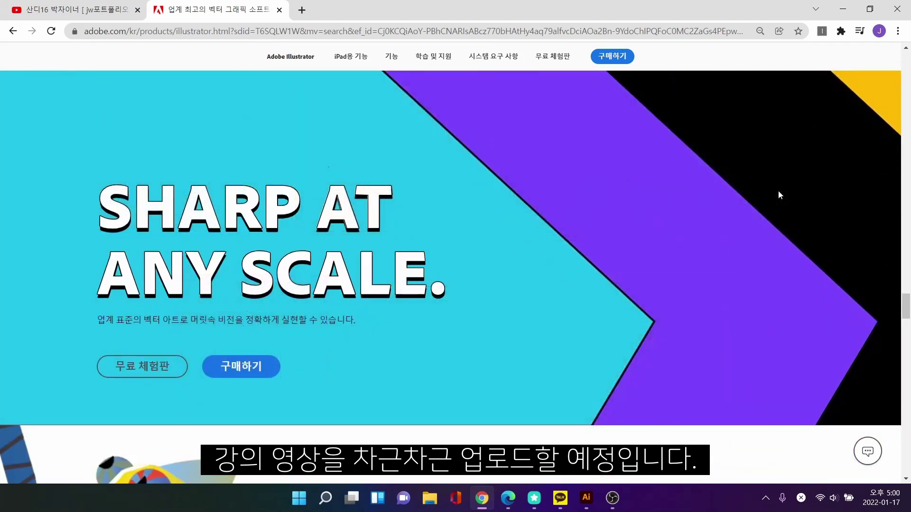
scroll(778, 195, down, 2)
scroll(779, 194, down, 6)
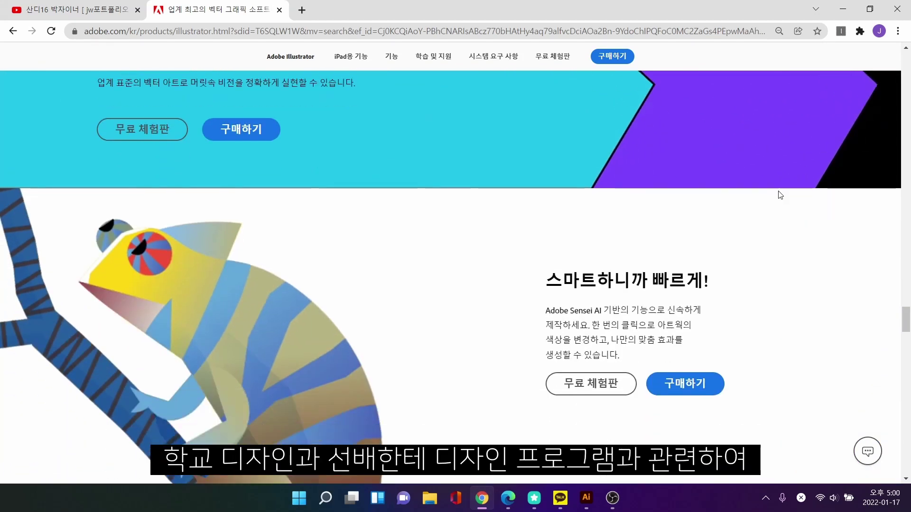
scroll(779, 194, down, 5)
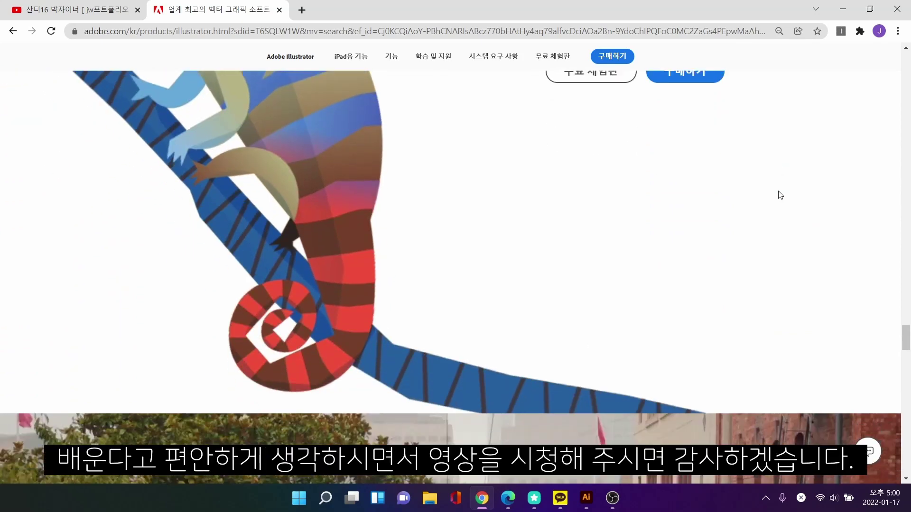
scroll(778, 195, down, 6)
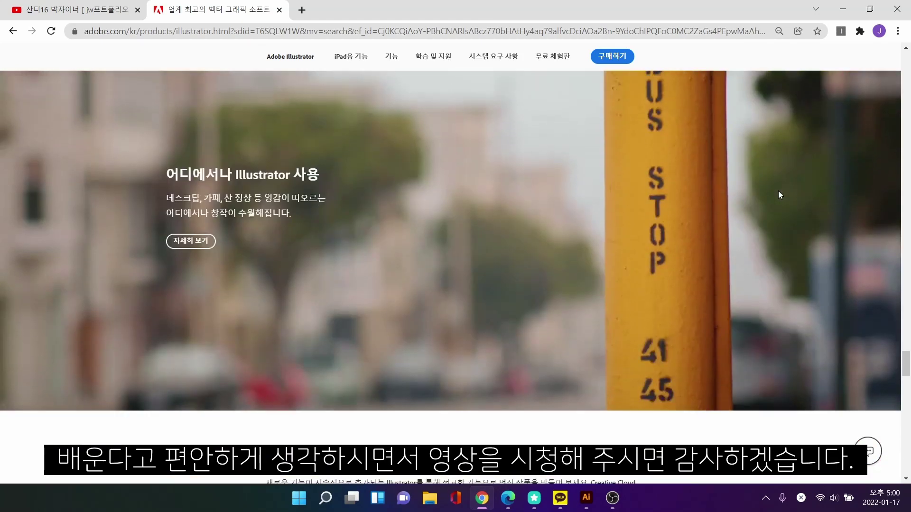
scroll(778, 195, down, 8)
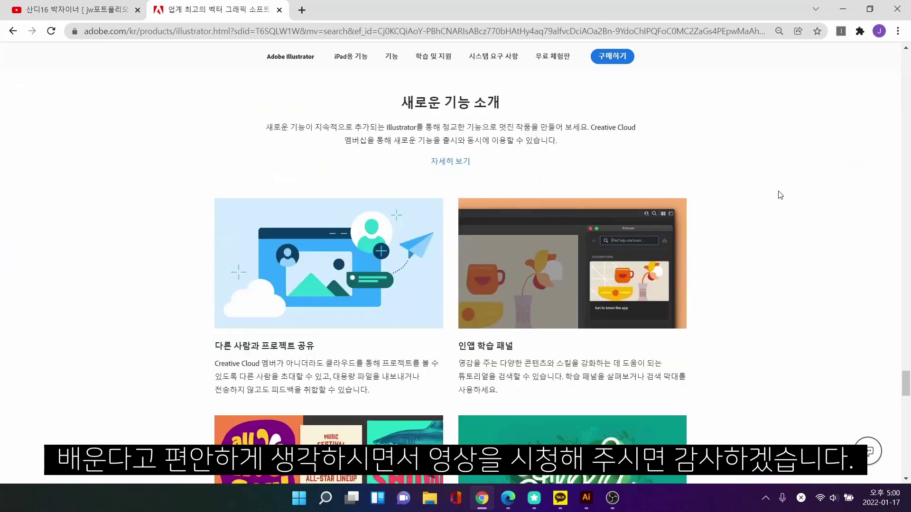
scroll(779, 195, down, 6)
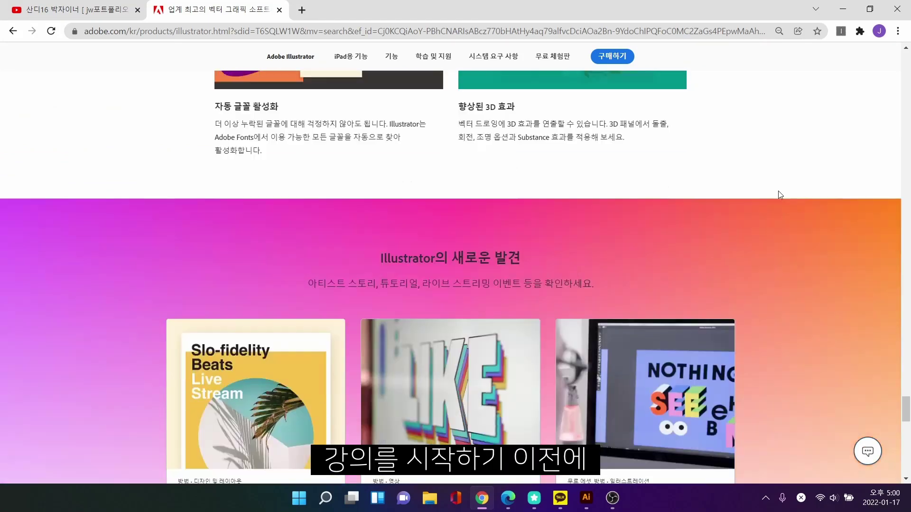
scroll(778, 195, down, 6)
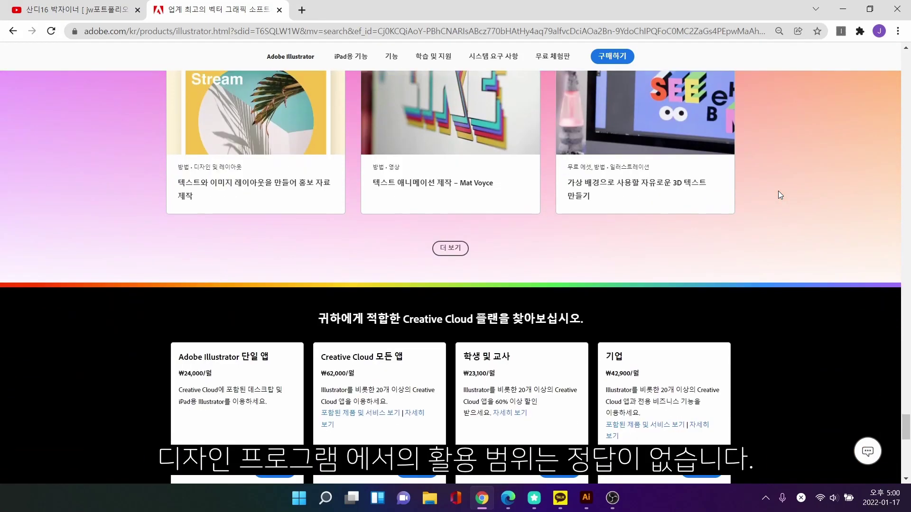
scroll(778, 195, down, 5)
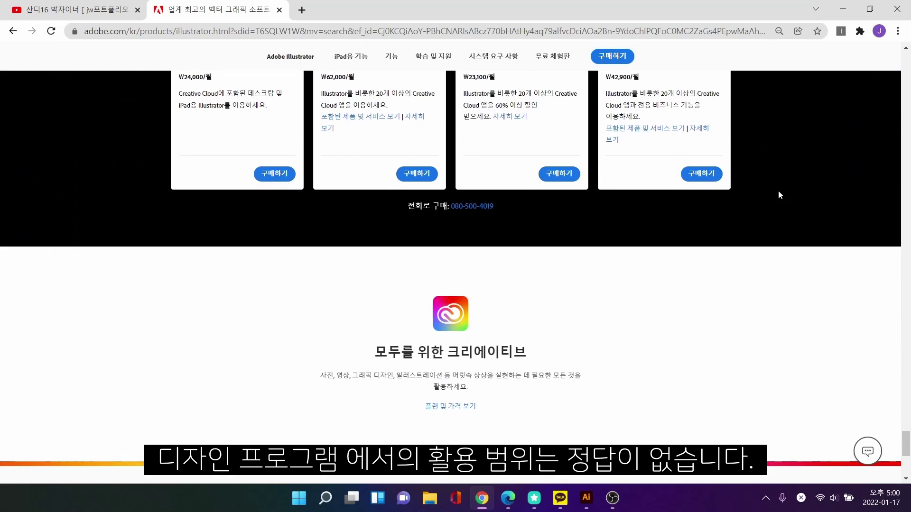
scroll(780, 194, down, 2)
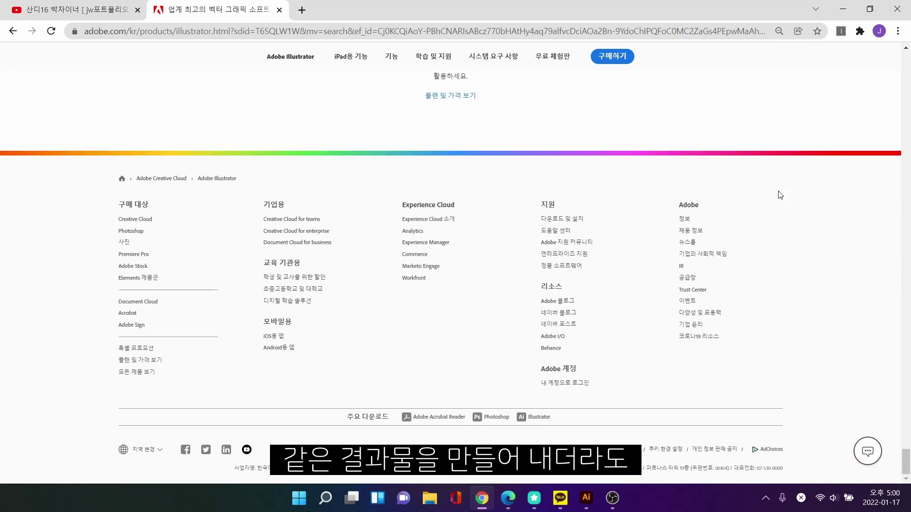
- Review the product page again from the footer back up through the new features to the 디자인의 시작 section
scroll(780, 195, up, 13)
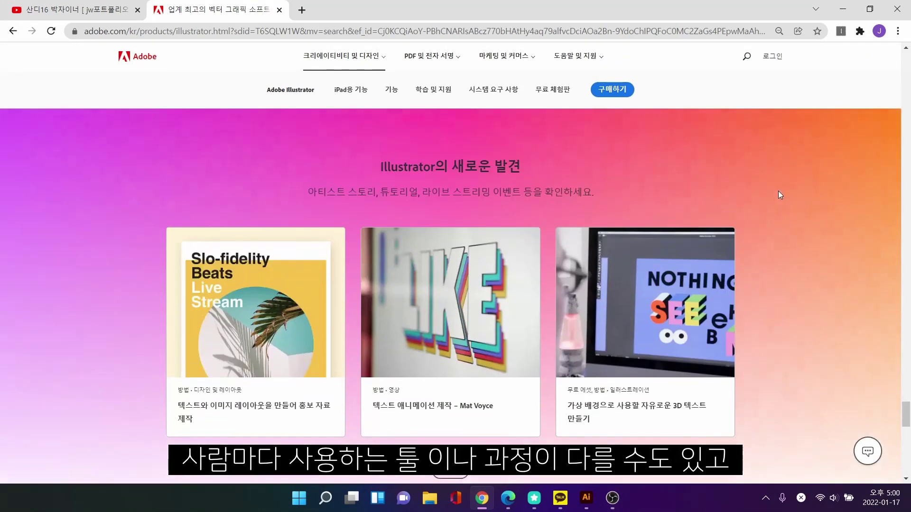
scroll(778, 192, up, 8)
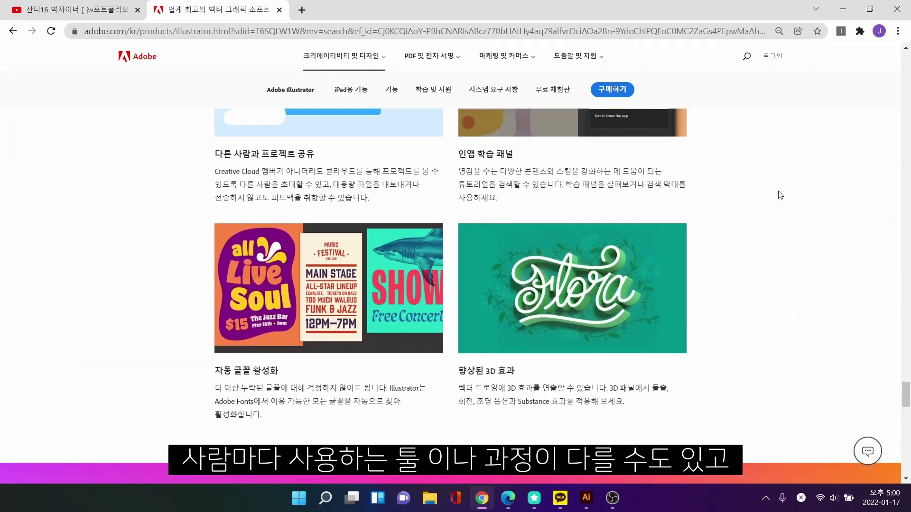
scroll(779, 194, up, 8)
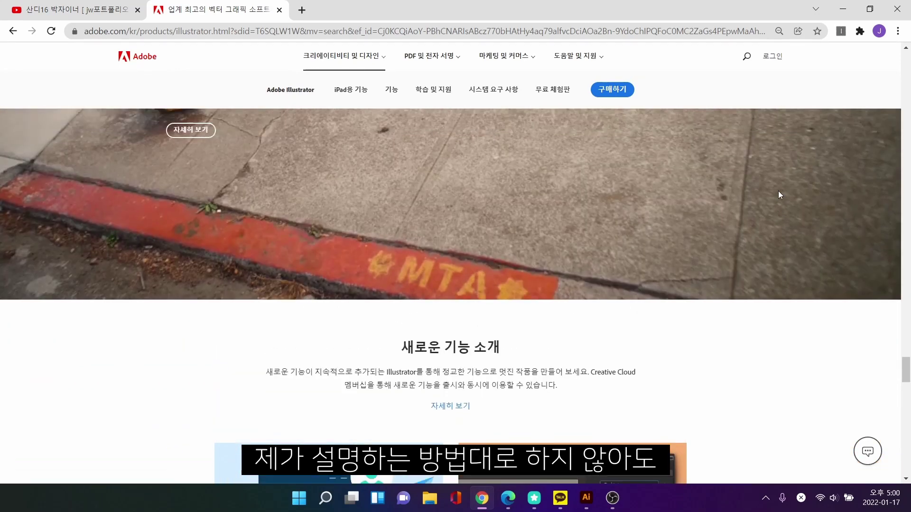
scroll(778, 194, up, 6)
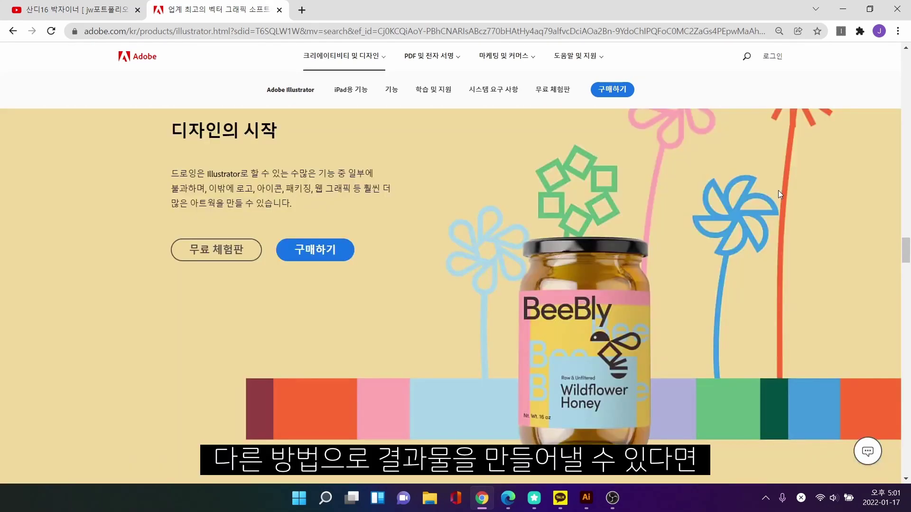
scroll(778, 191, up, 3)
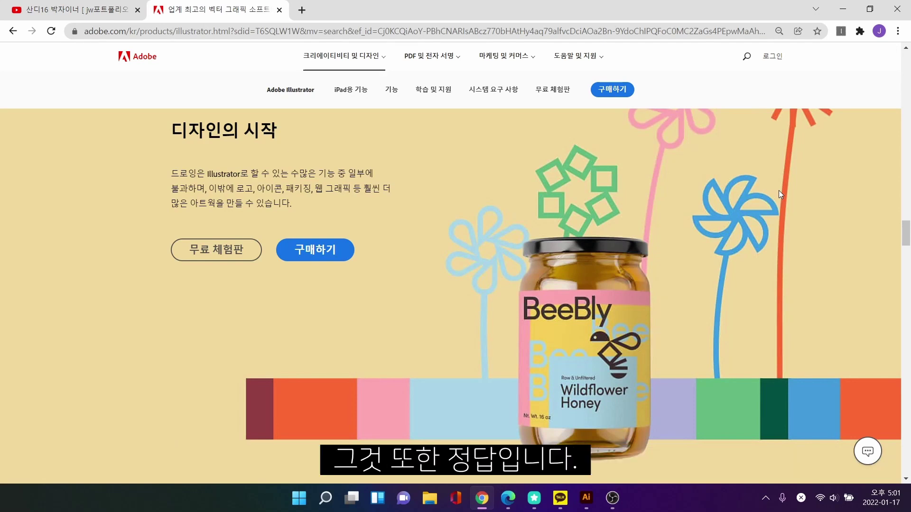
scroll(778, 191, up, 5)
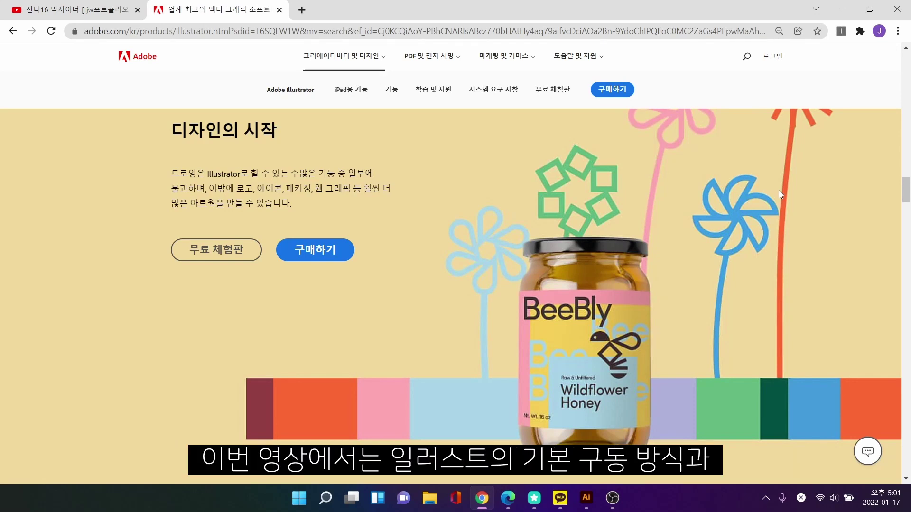
scroll(778, 189, up, 5)
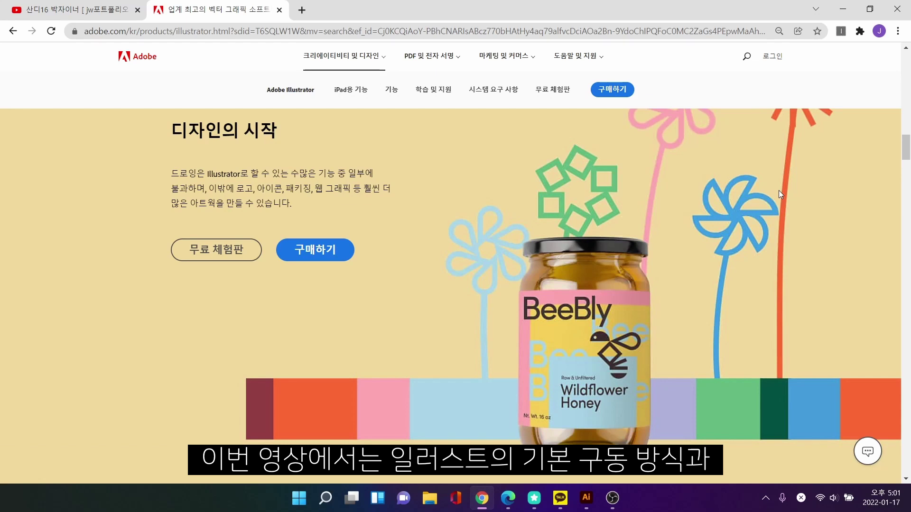
scroll(779, 190, up, 6)
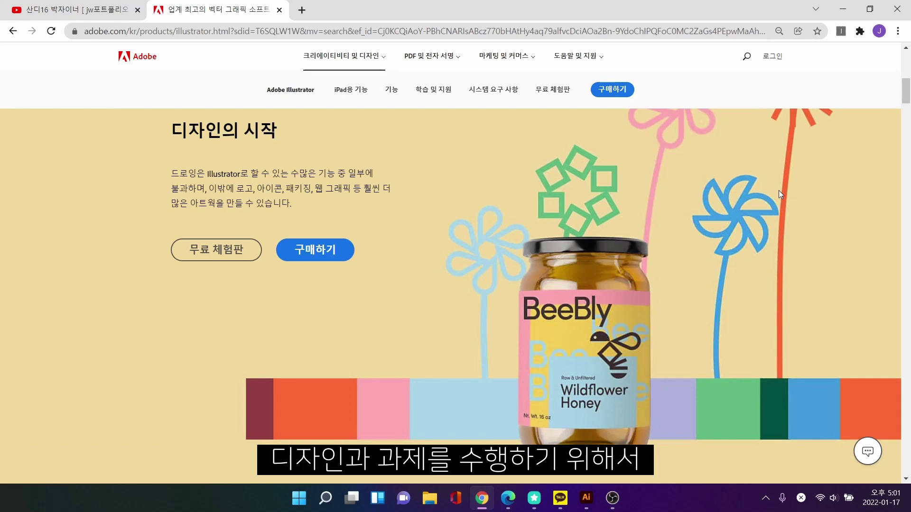
scroll(778, 193, up, 5)
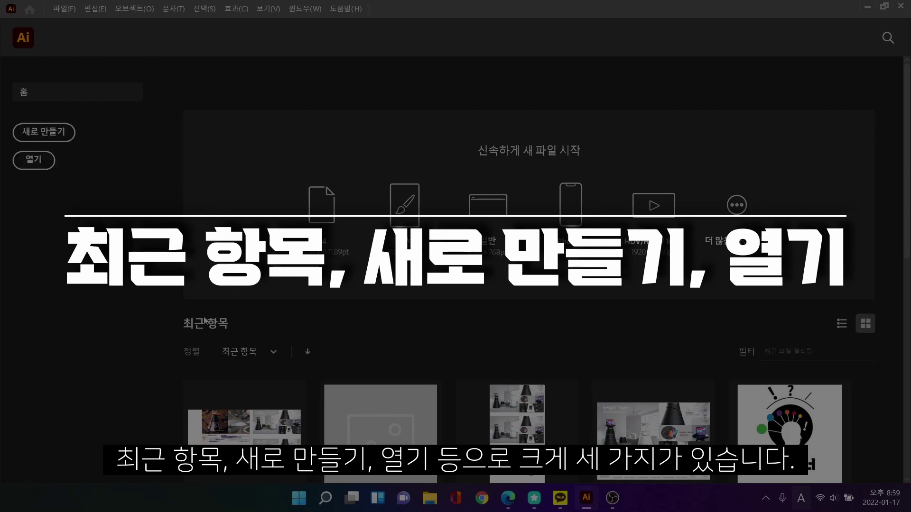
- Browse the recent files on Adobe Illustrator's home screen and display them as a list
scroll(472, 328, down, 3)
scroll(479, 304, down, 7)
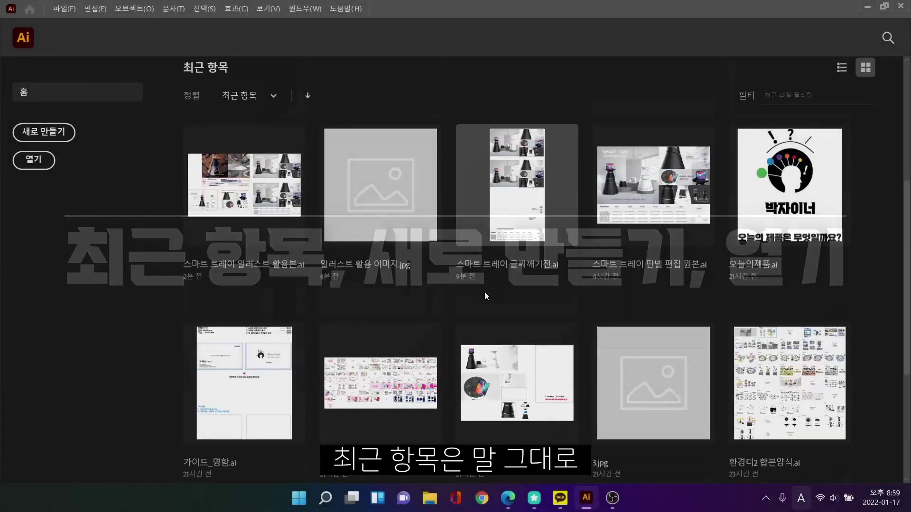
scroll(570, 275, down, 1)
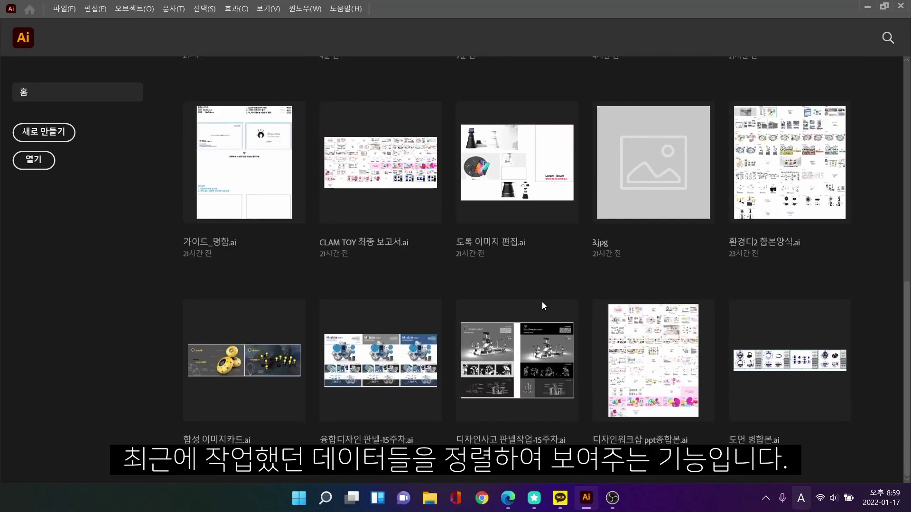
scroll(495, 313, up, 3)
scroll(495, 311, up, 6)
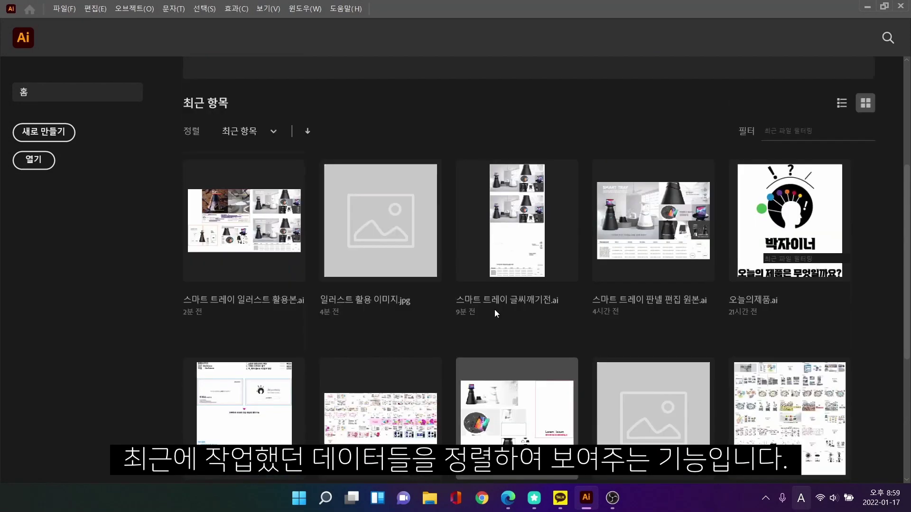
scroll(495, 311, down, 3)
scroll(494, 311, up, 3)
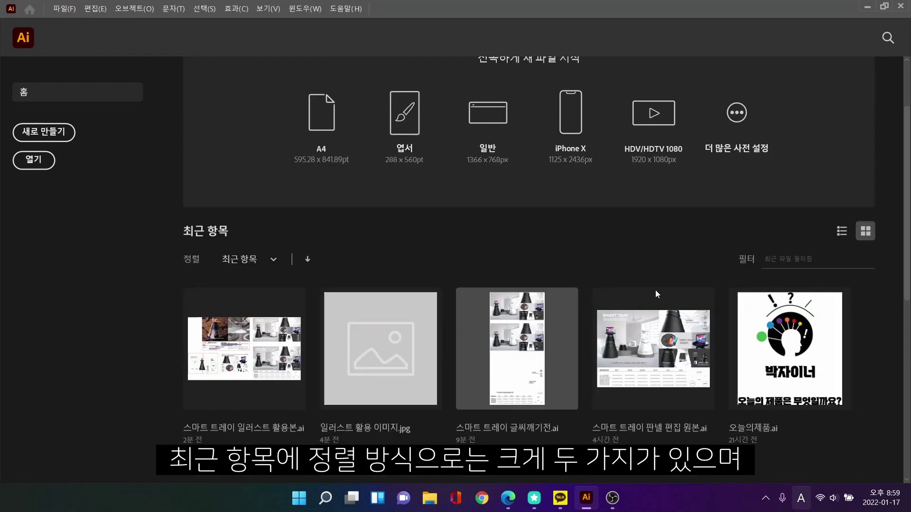
click(842, 233)
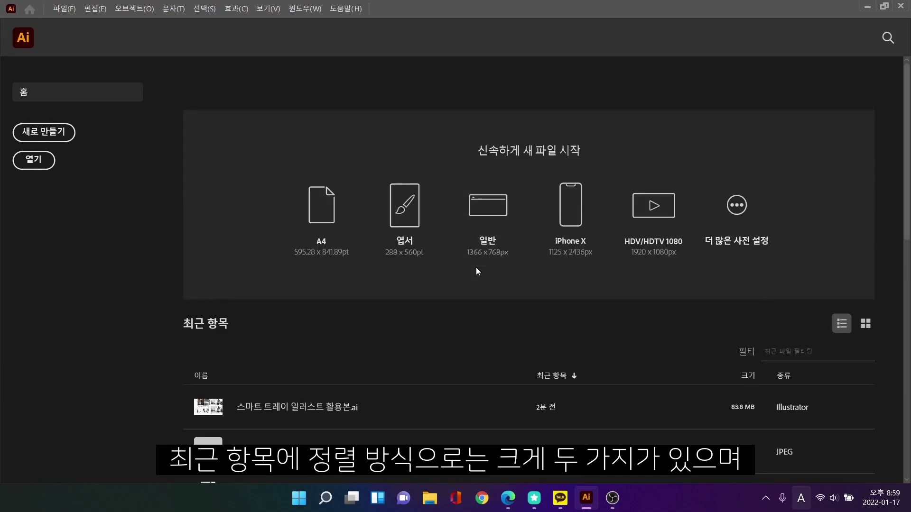
- Look through the recent files in the list, and display them as thumbnails instead
scroll(476, 267, down, 6)
scroll(476, 266, down, 7)
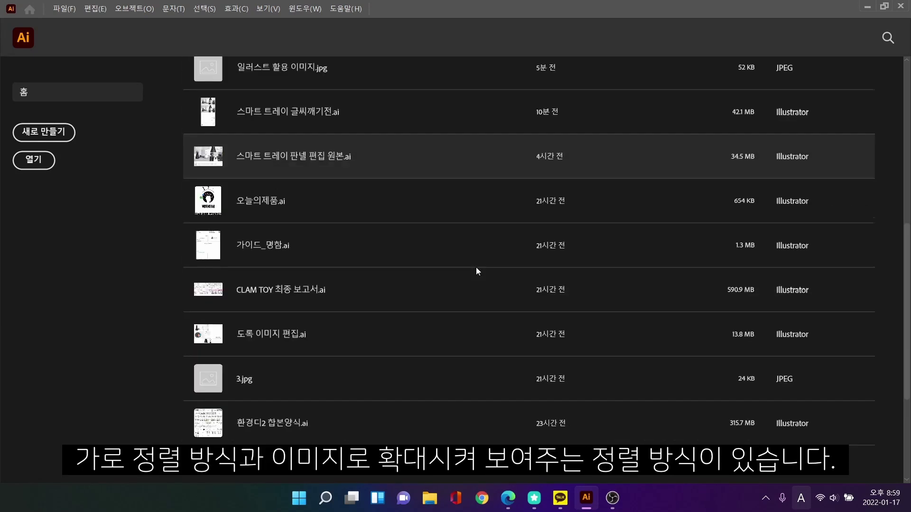
scroll(545, 264, up, 13)
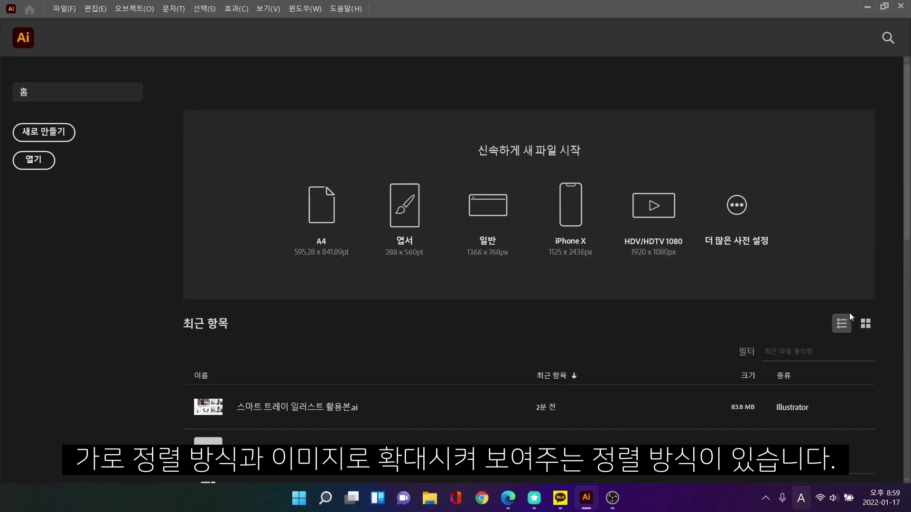
click(866, 324)
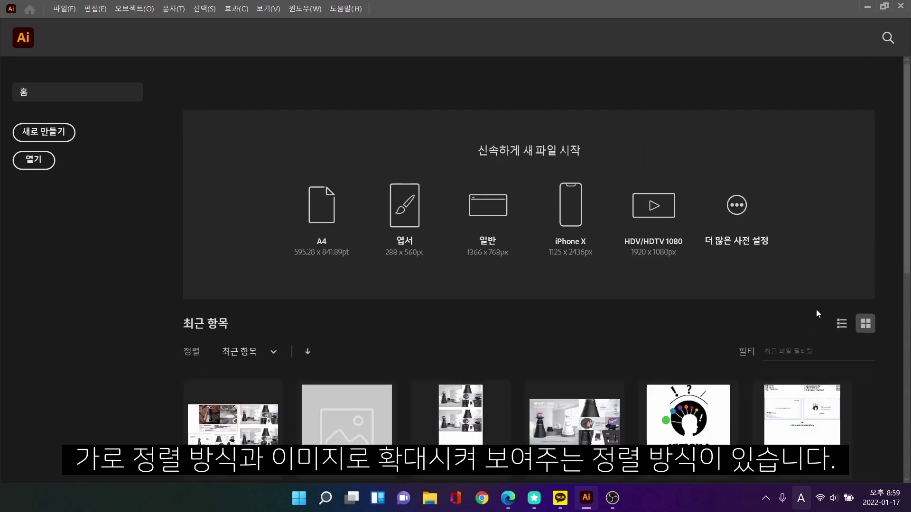
scroll(424, 281, down, 3)
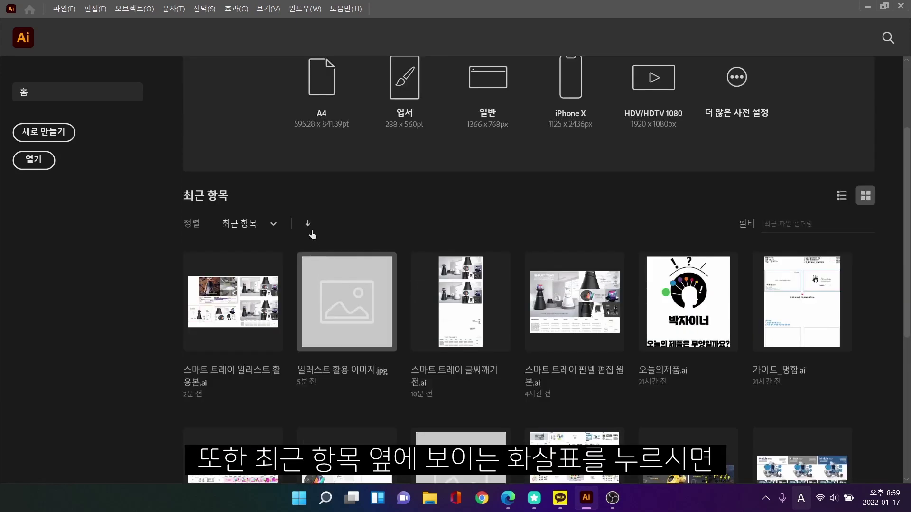
- Reverse the recent files' sort order to oldest first, and restore the newest-first order
click(342, 223)
scroll(360, 223, down, 3)
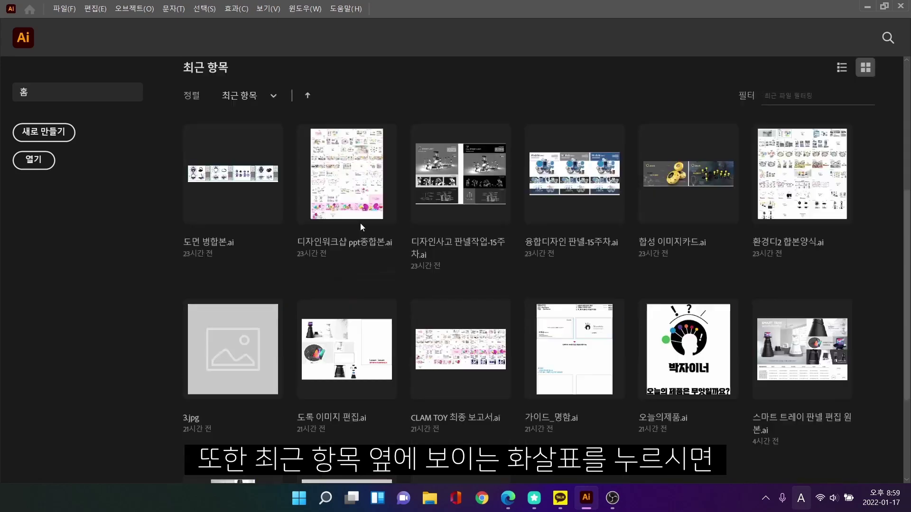
scroll(360, 223, up, 3)
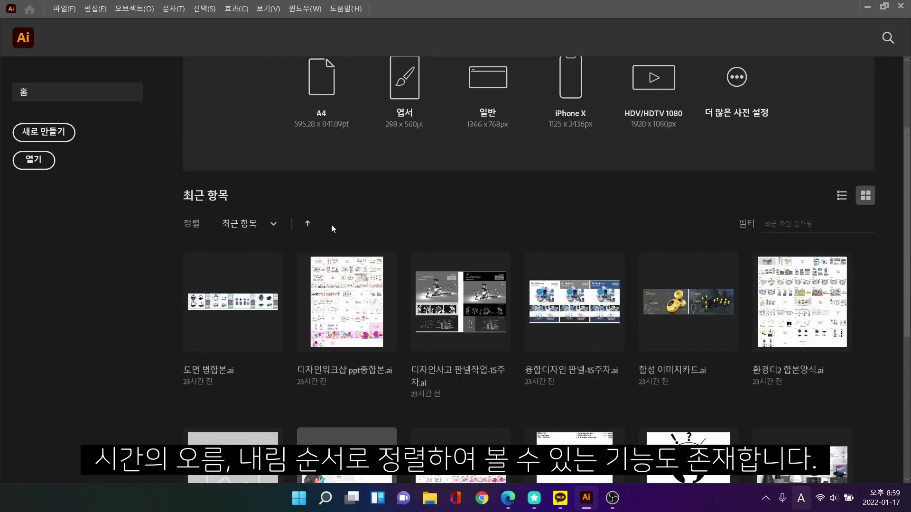
click(308, 228)
click(308, 227)
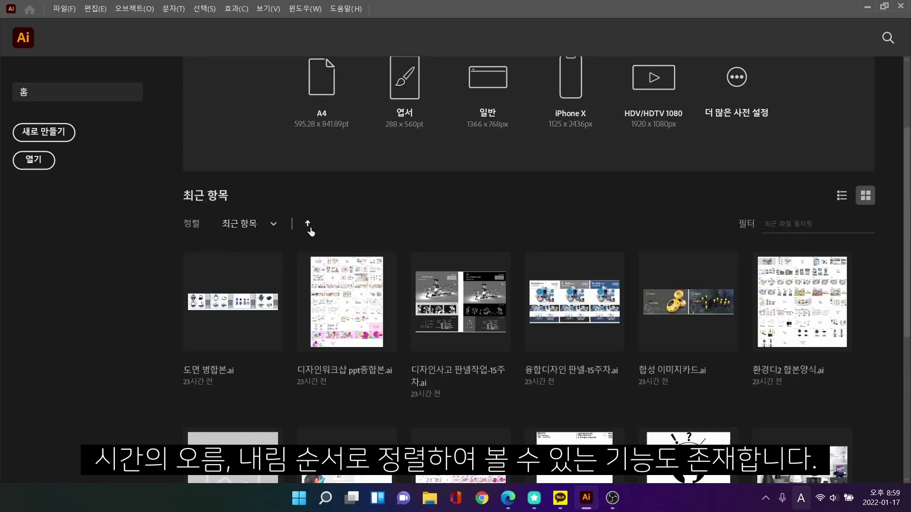
click(309, 228)
scroll(322, 228, up, 3)
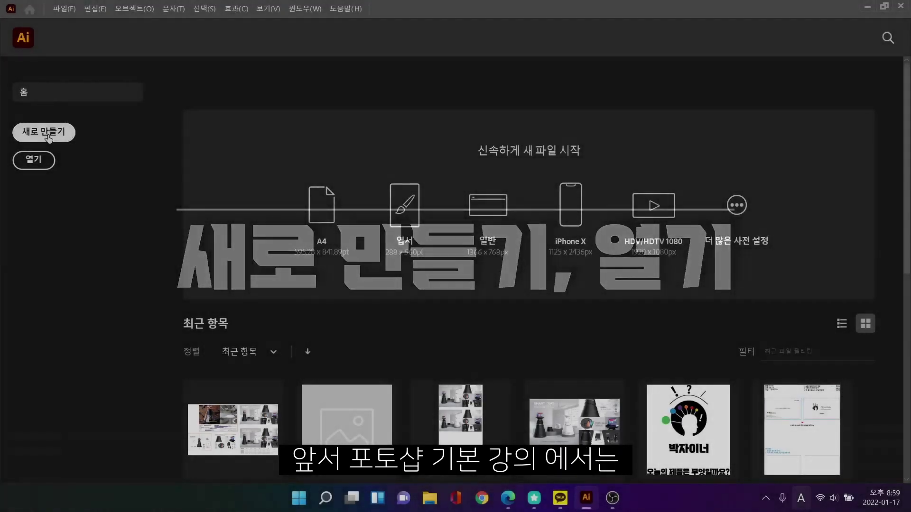
- Start a new document and try the recent presets one after another, ending with A4 at 210 x 297 mm
click(47, 133)
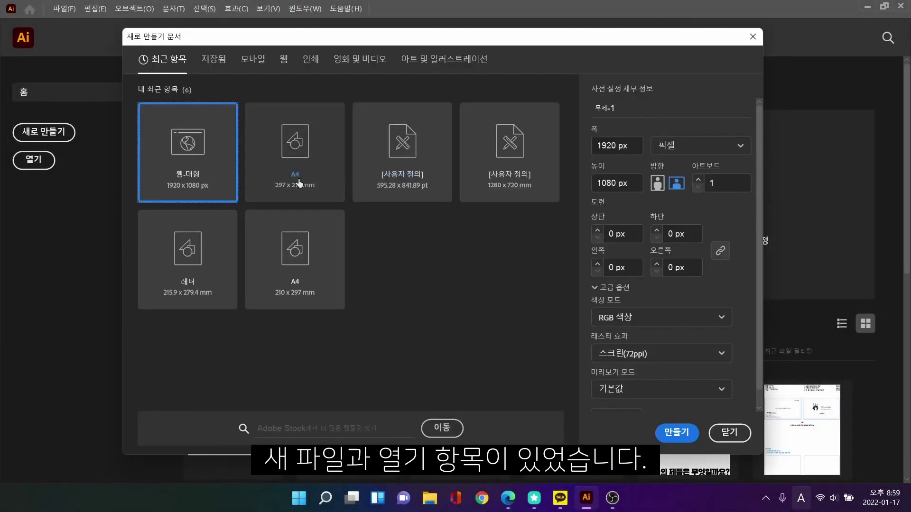
click(299, 183)
click(404, 182)
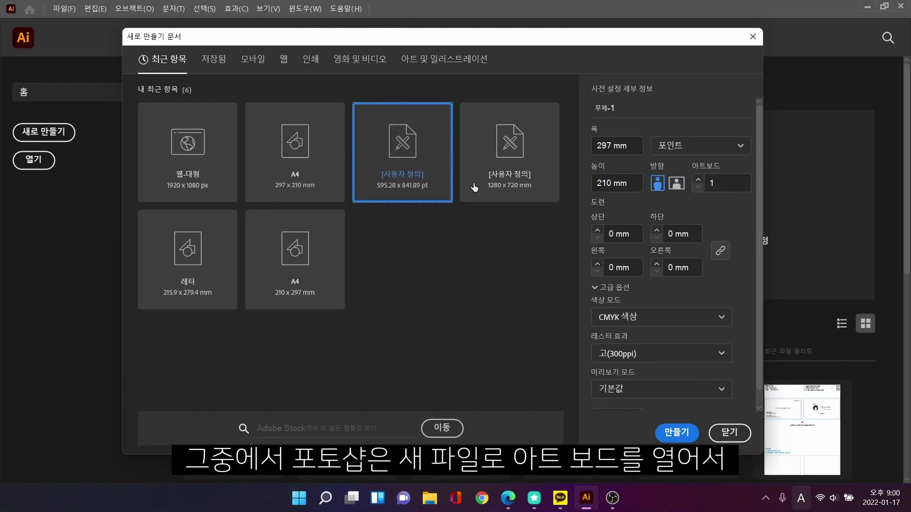
click(530, 189)
click(223, 252)
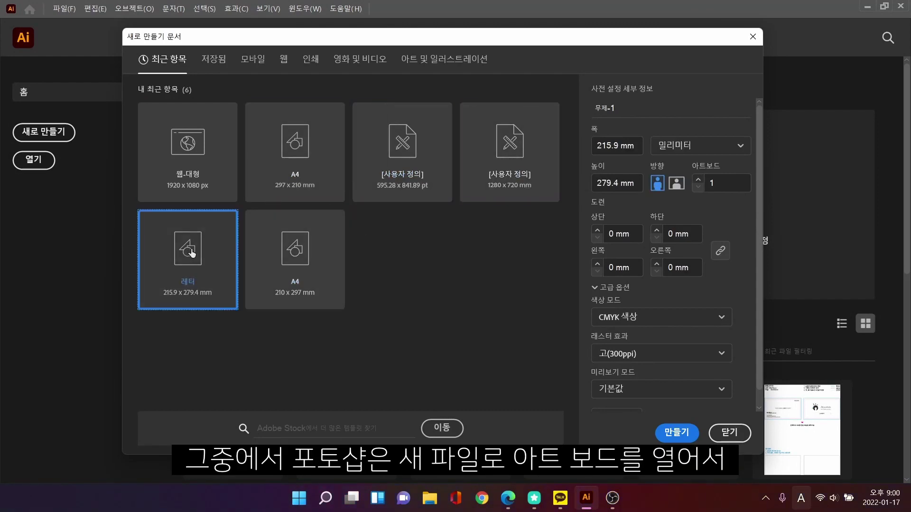
click(319, 266)
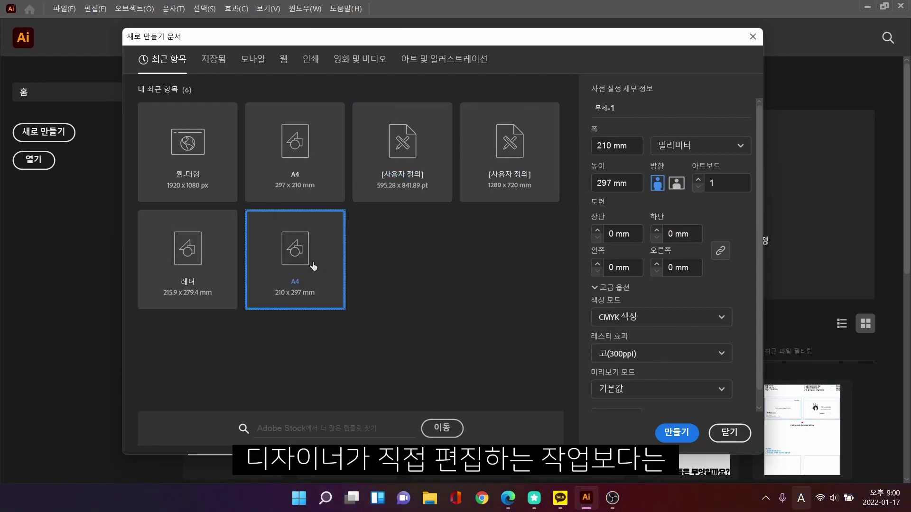
- Try RGB color mode with 고(300ppi) raster effects, switch back to CMYK, and close the new document settings without creating anything
click(648, 322)
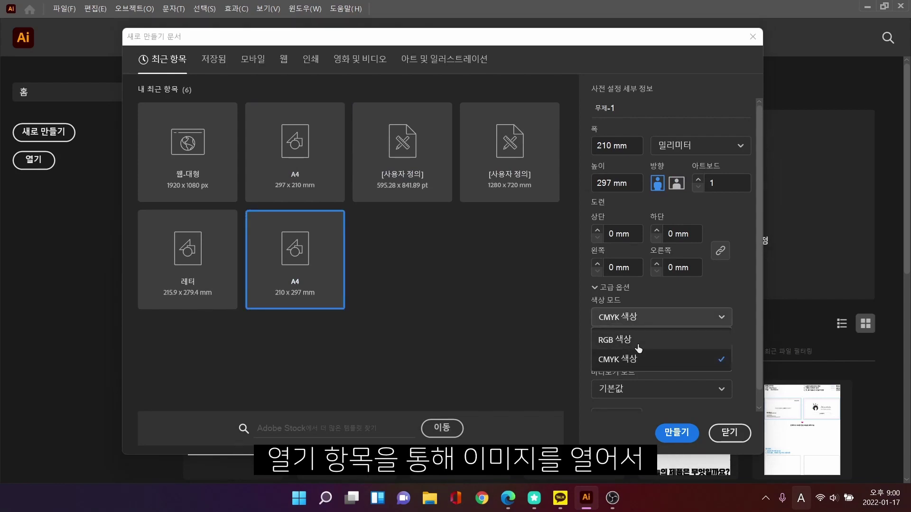
click(634, 340)
click(634, 357)
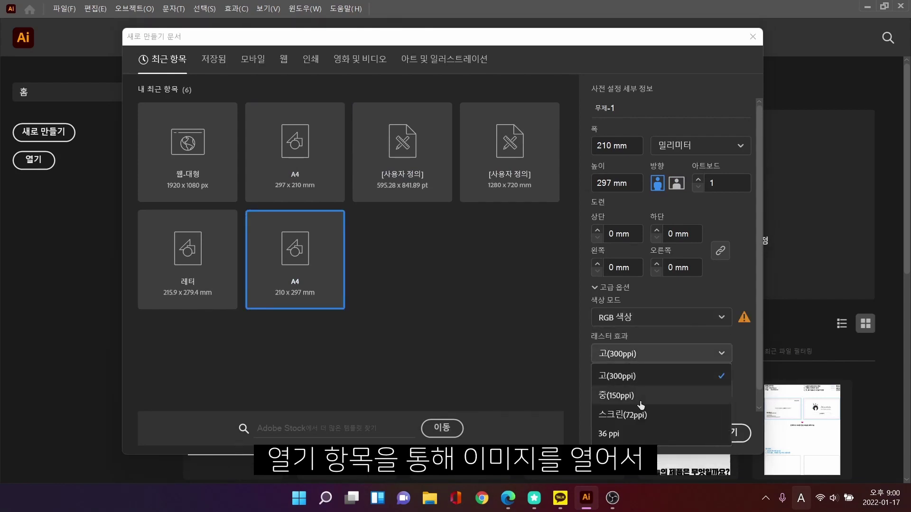
click(631, 376)
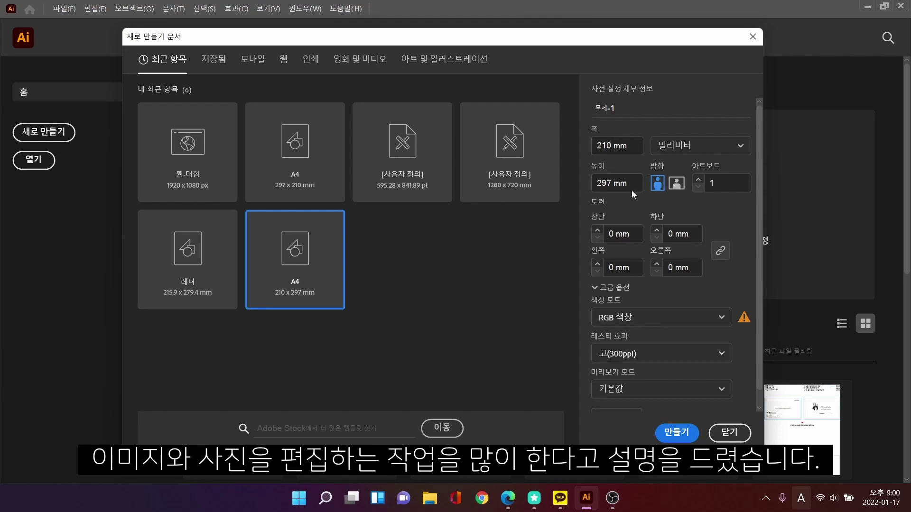
click(628, 316)
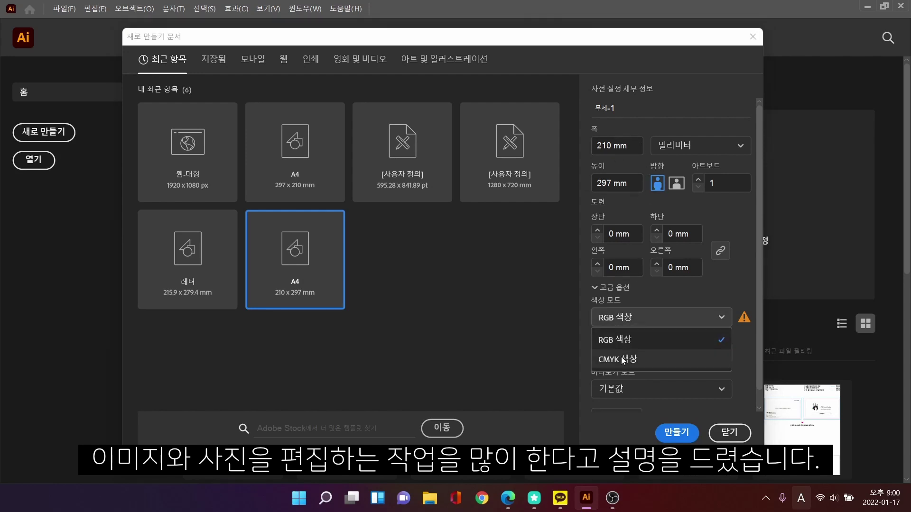
click(623, 361)
click(725, 432)
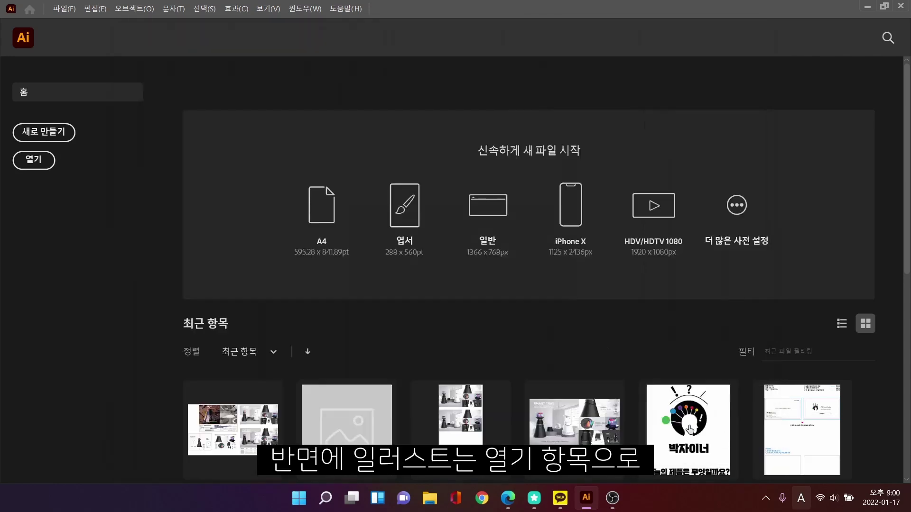
- Open 일러스트 활용 이미지.jpg from the 일러스트 활용 이미지 folder, close it, and dismiss the new document settings
click(49, 163)
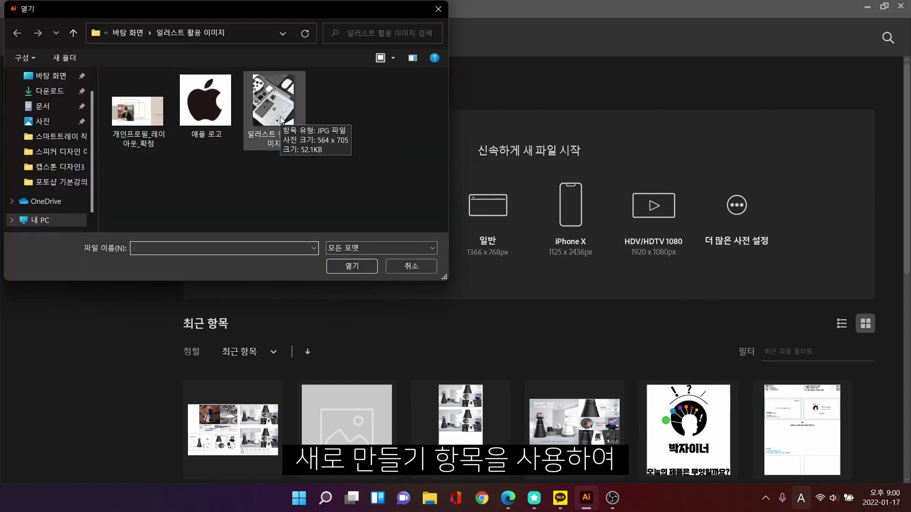
key(Escape)
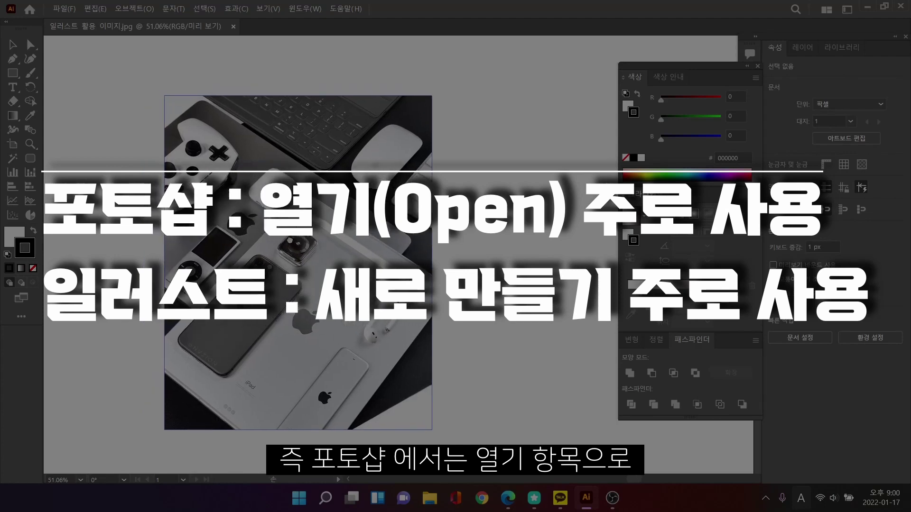
click(233, 27)
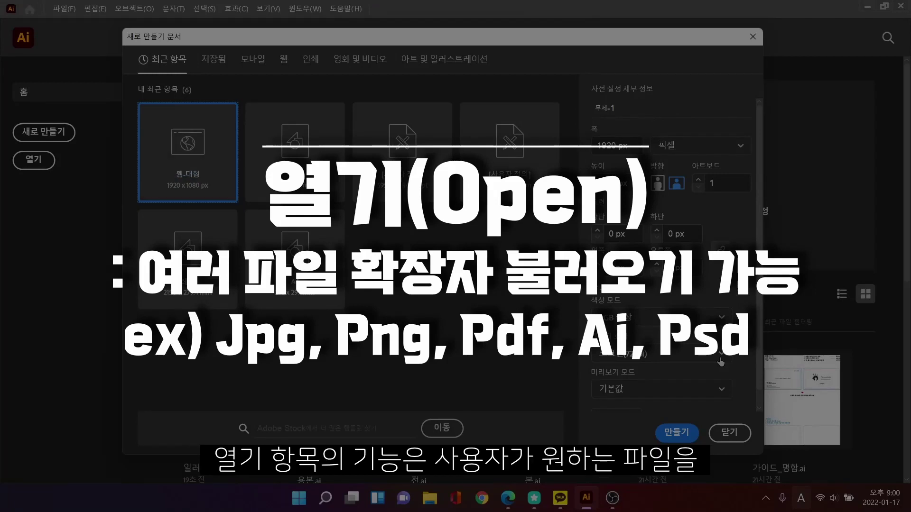
click(730, 433)
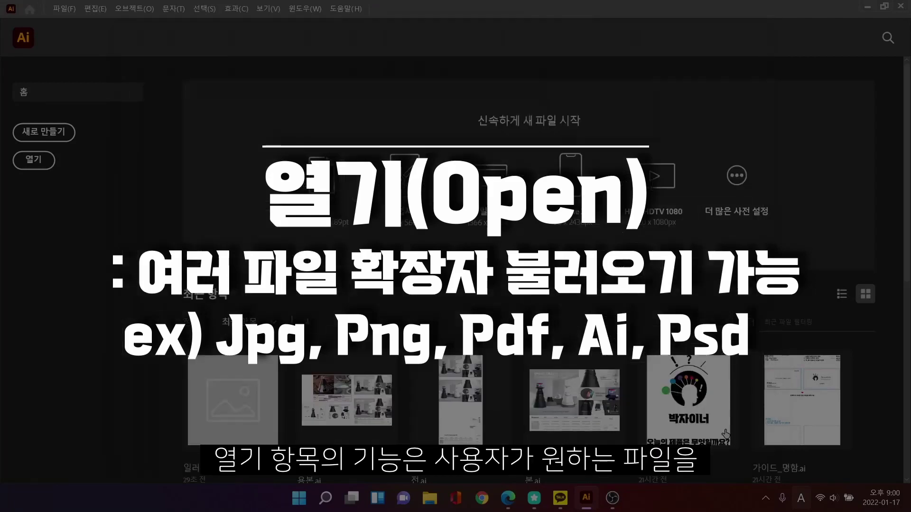
- Open the image 일러스트 활용 이미지.jpg from the 일러스트 활용 이미지 folder
click(34, 161)
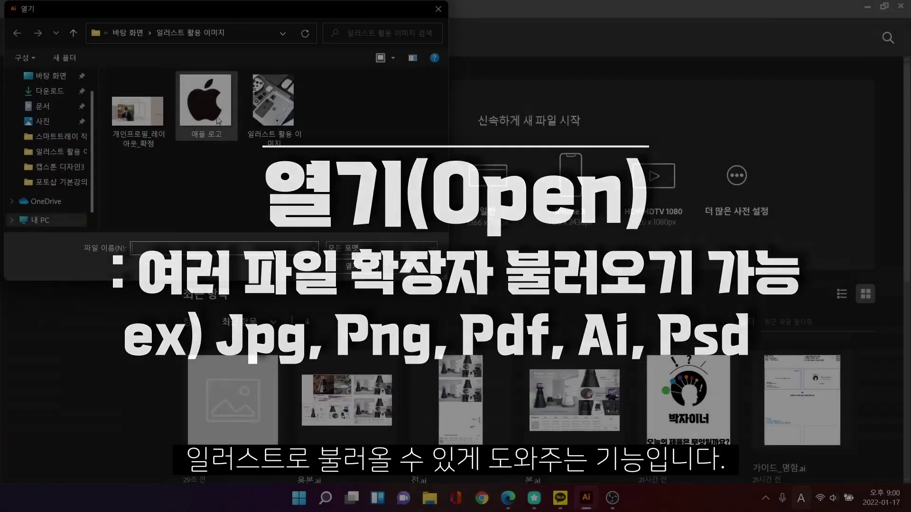
click(272, 102)
double_click(273, 102)
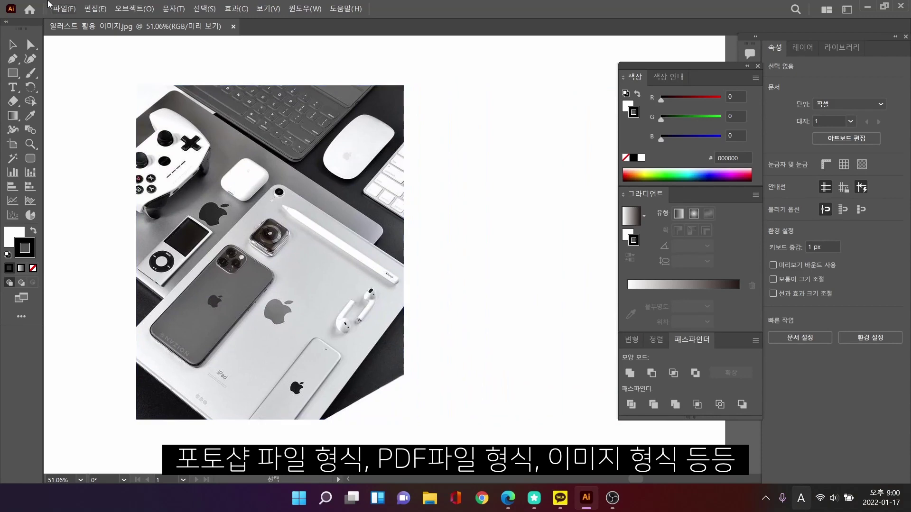
- Open 애플 로고.jpg as a second document alongside the photo
click(64, 9)
click(83, 48)
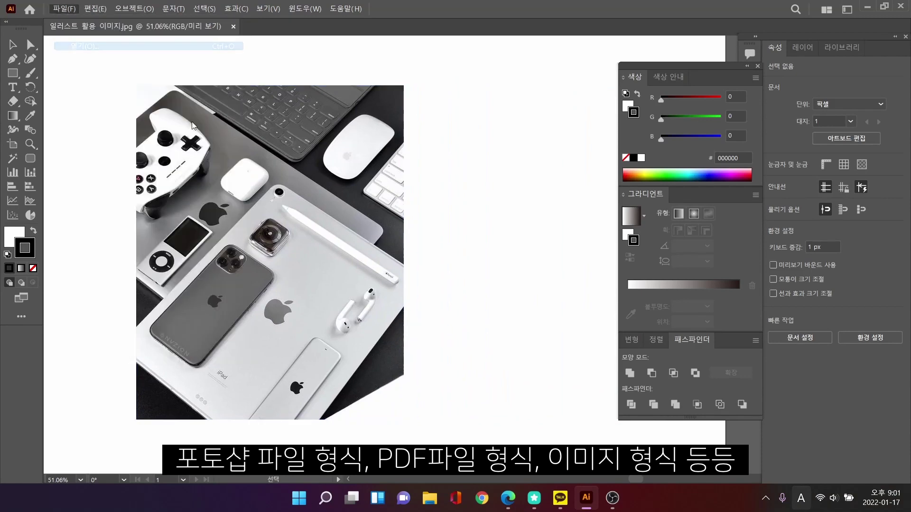
key(Escape)
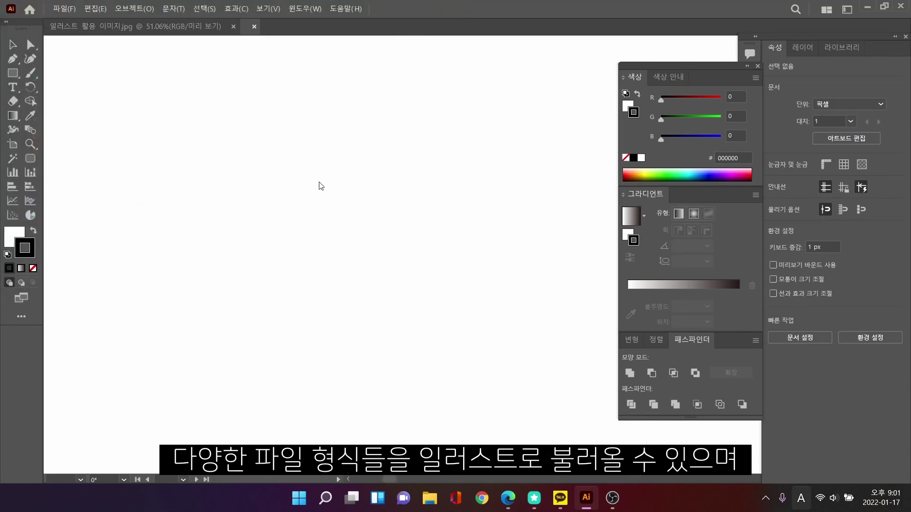
- Copy the Apple logo image into the 일러스트 활용 이미지.jpg document and place it beside the photo at about X 1572 px, Y 540 px
click(372, 225)
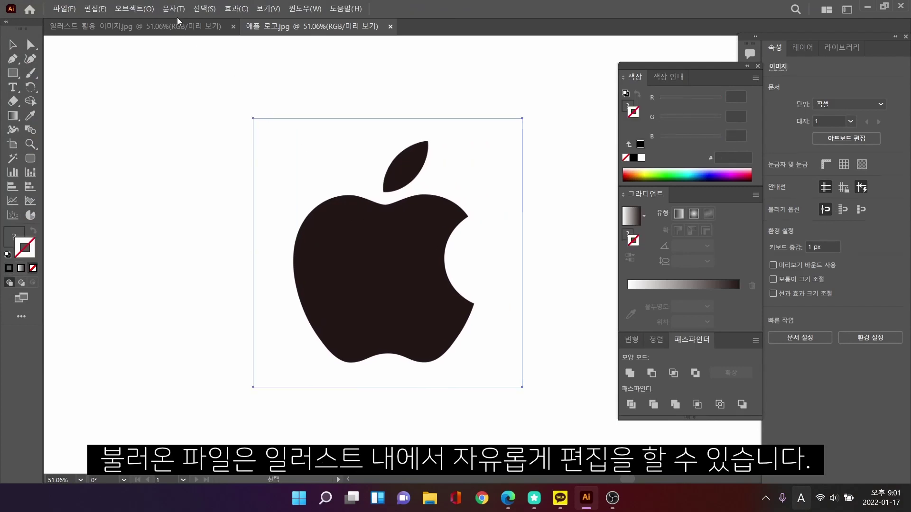
key(ctrl+Tab)
key(ctrl+minus)
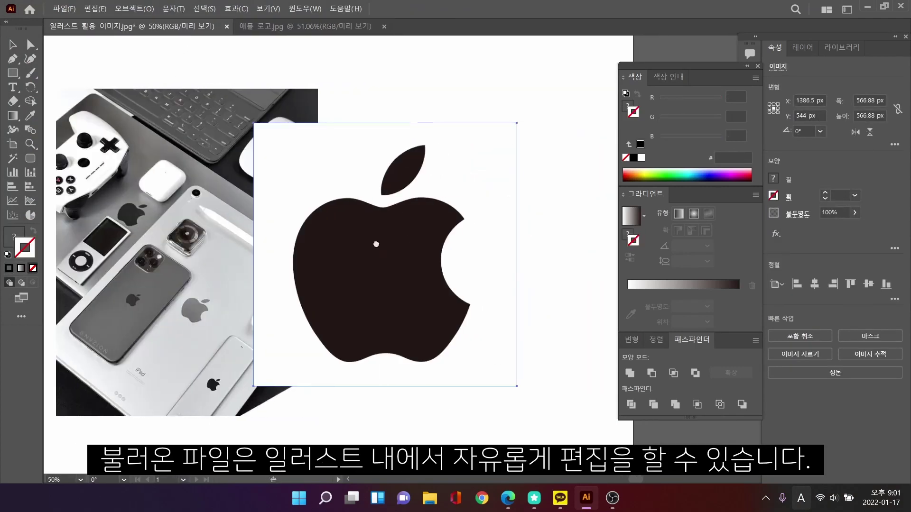
drag(375, 241, 461, 239)
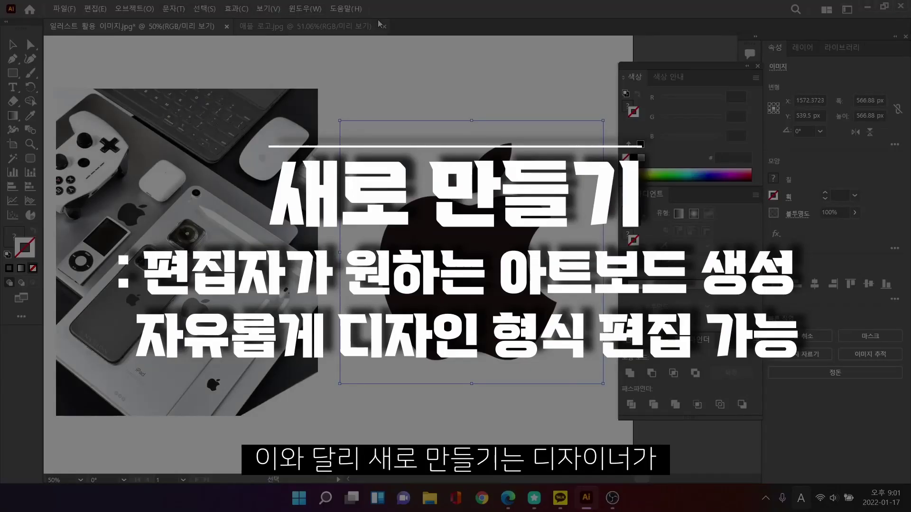
- Close both the Apple logo document and the photo document to return to the home screen
click(227, 26)
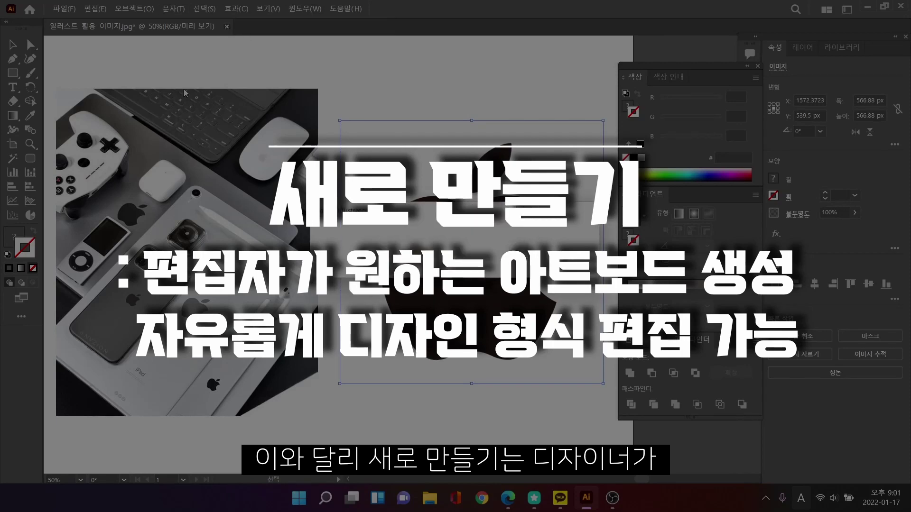
click(576, 266)
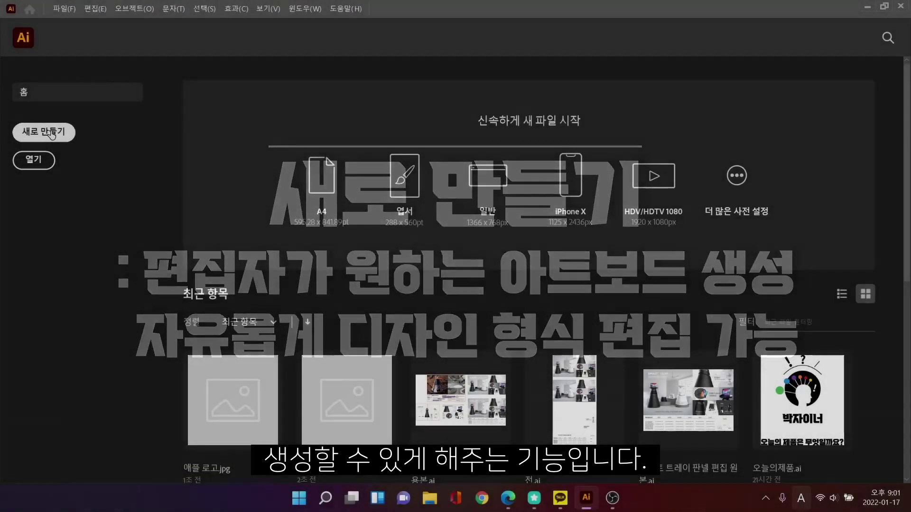
- Start a new document from the 웹-대형 preset, title it 일러스트 활용본, and check the unit options while keeping pixels
click(57, 132)
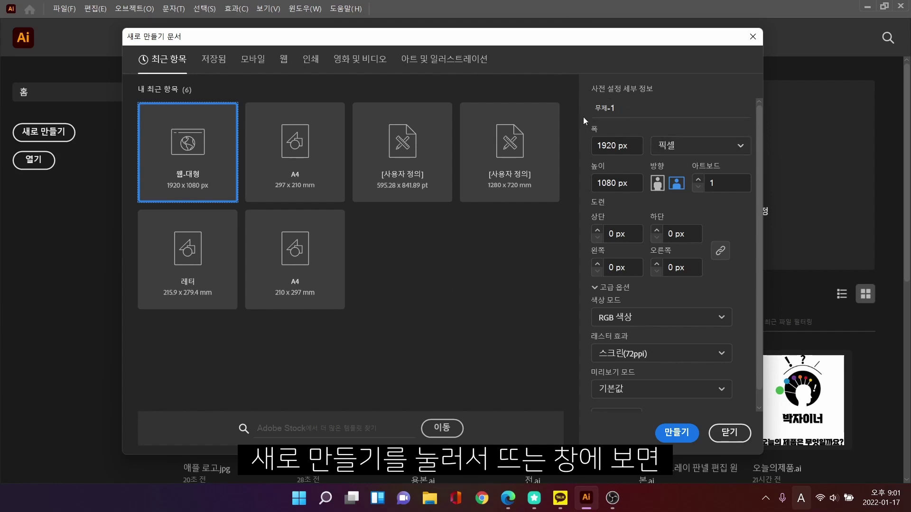
click(627, 107)
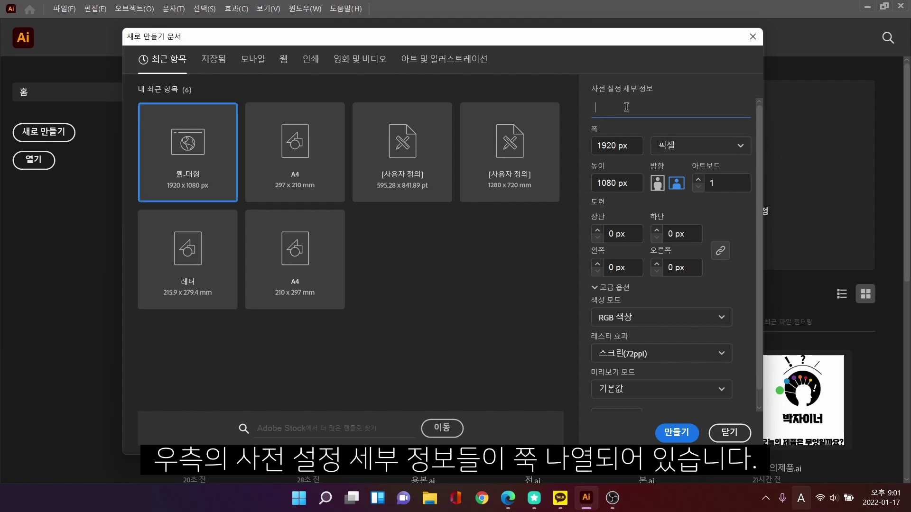
text(일러스트 활용법)
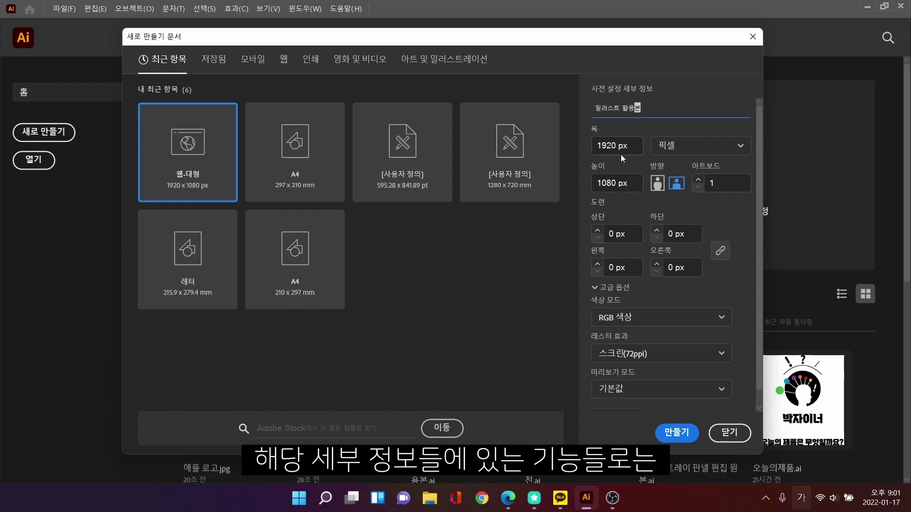
click(684, 145)
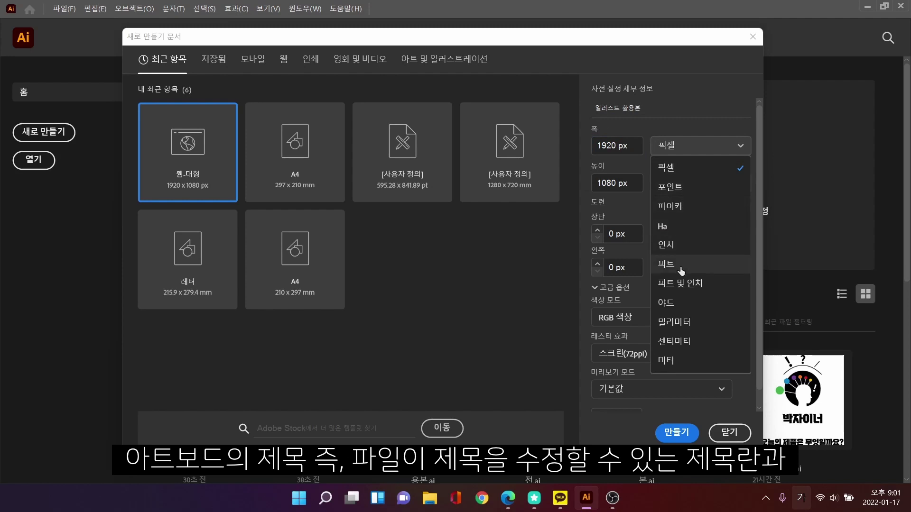
click(671, 153)
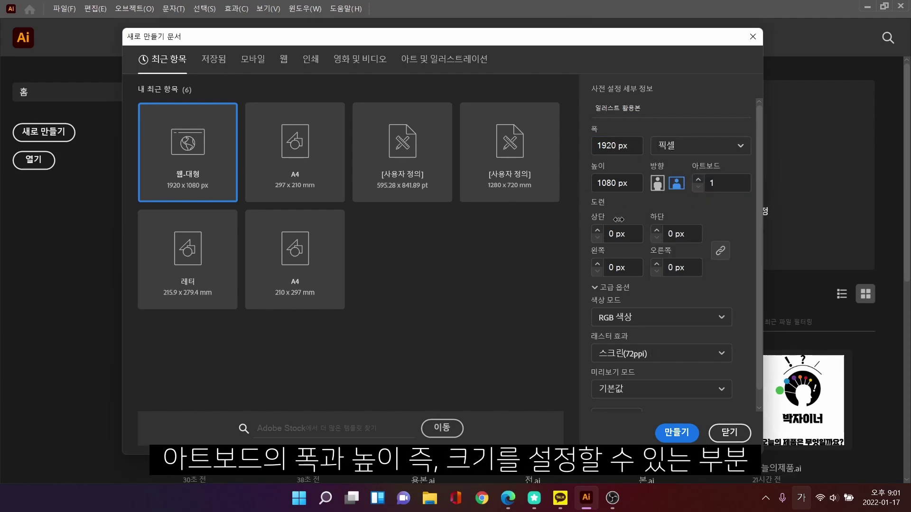
- Try the portrait orientation for the new document and return it to landscape
click(658, 185)
click(676, 184)
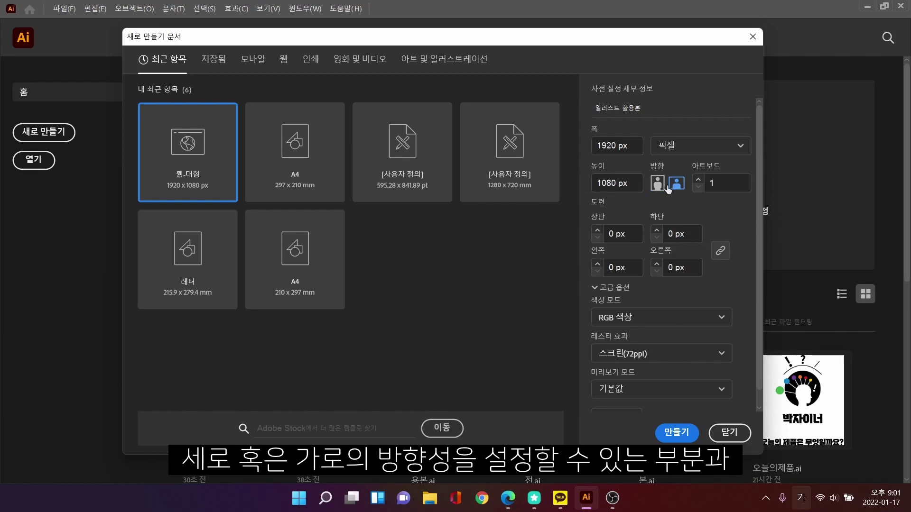
click(657, 184)
click(676, 184)
- Try a larger artboard count for the new document and return it to 1
click(725, 184)
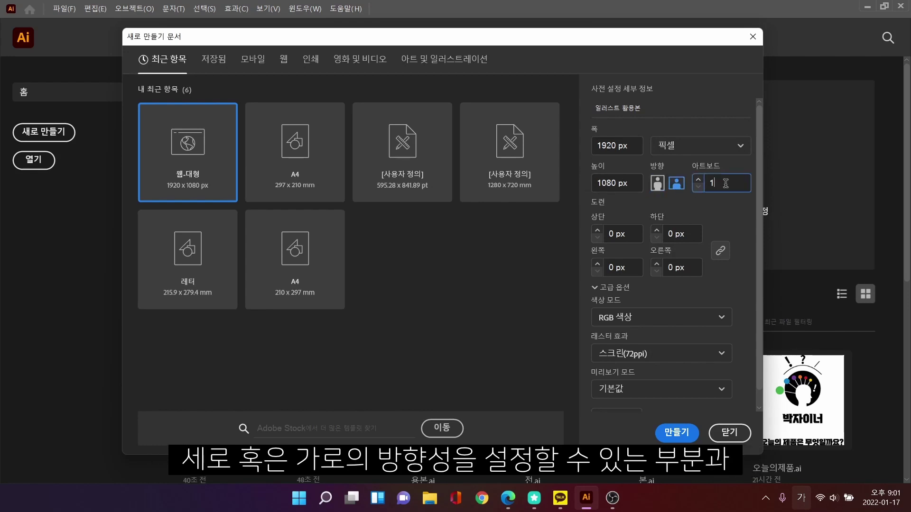
text(23456)
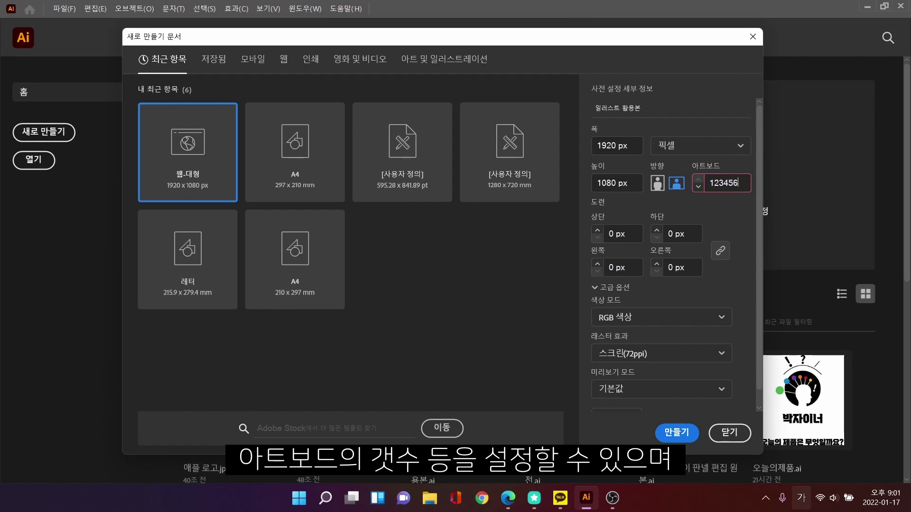
key(BackSpace)
key(BackSpace)
key(BackSpace)
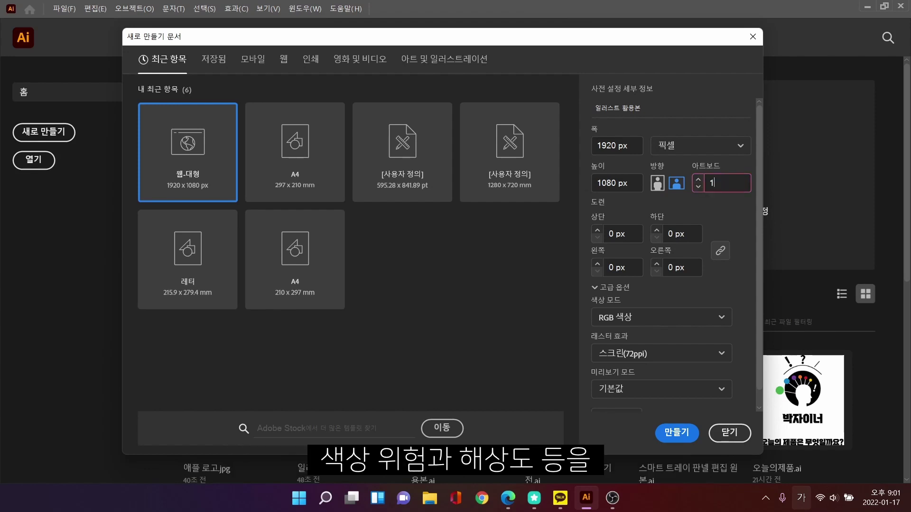
- Keep the RGB colour mode, set the raster effects to 고(300ppi), and create the document
click(643, 316)
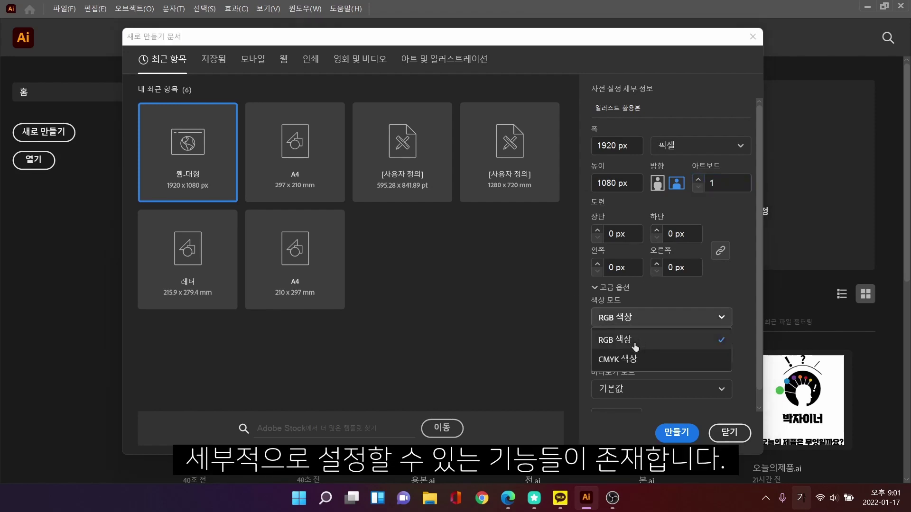
click(636, 335)
click(637, 355)
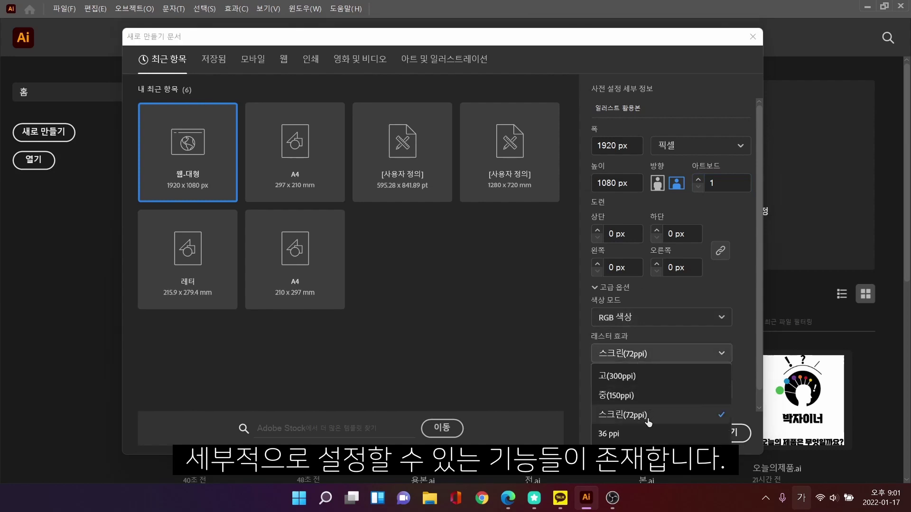
click(633, 375)
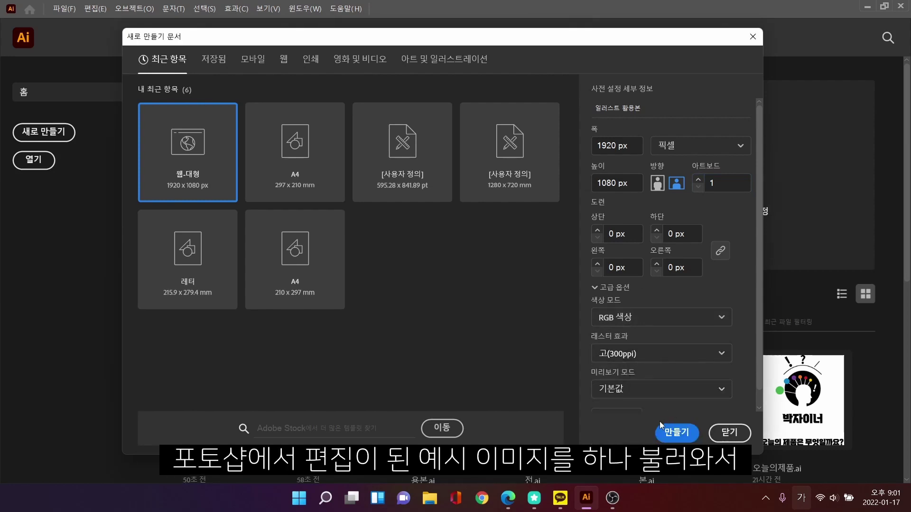
click(668, 434)
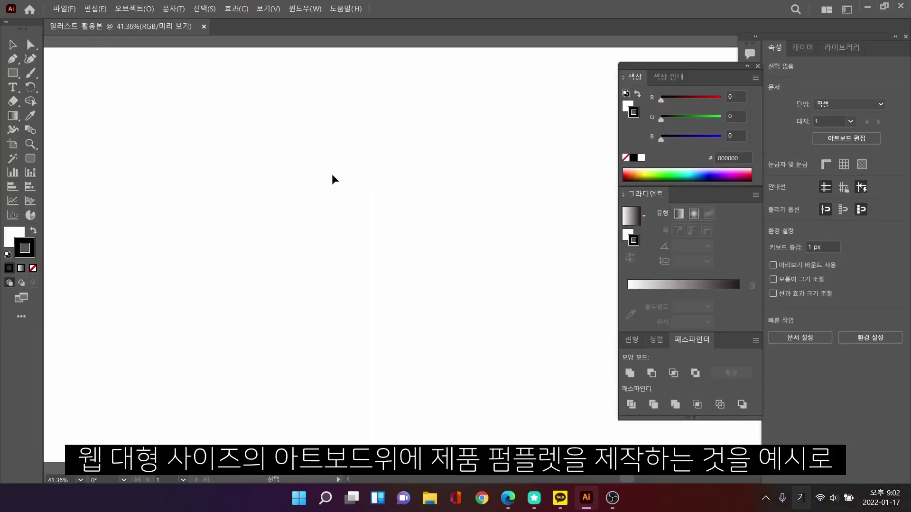
- Open the photo 일러스트 활용 이미지.jpg alongside the new document
key(ctrl+minus)
key(ctrl+minus)
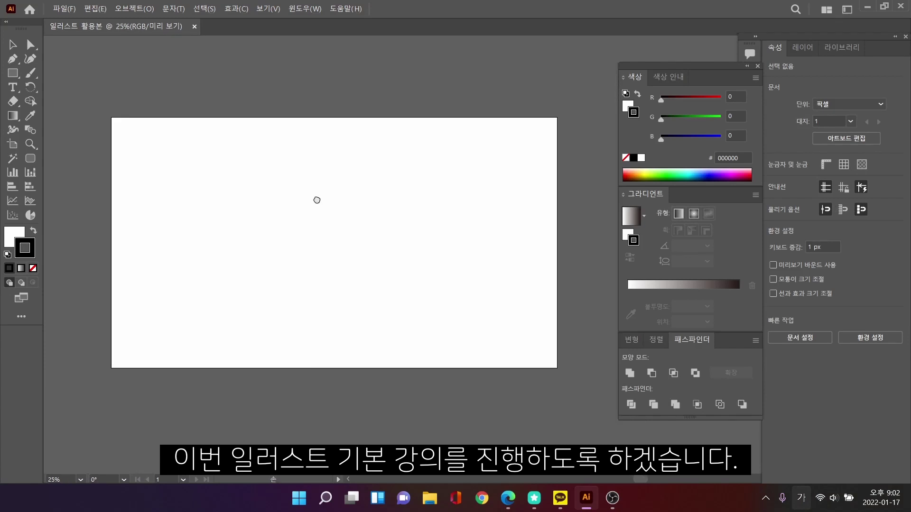
click(64, 9)
click(91, 49)
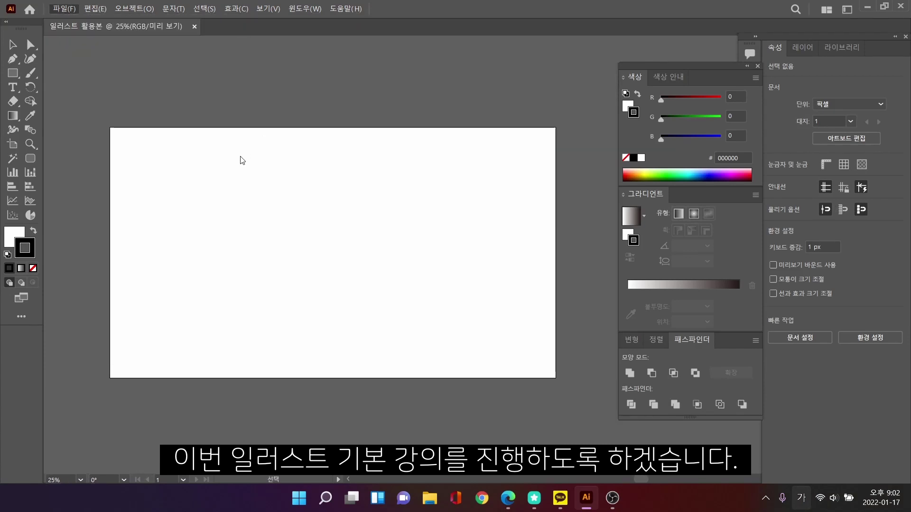
double_click(279, 108)
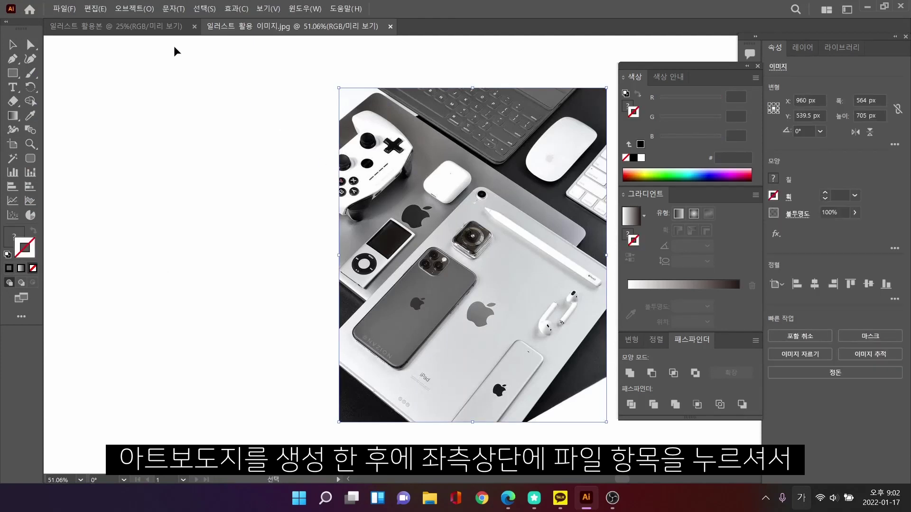
- Paste the photo into the 일러스트 활용본 document and place it on the artboard's left half at about X 501 px, Y 540 px
click(137, 28)
key(ctrl+v)
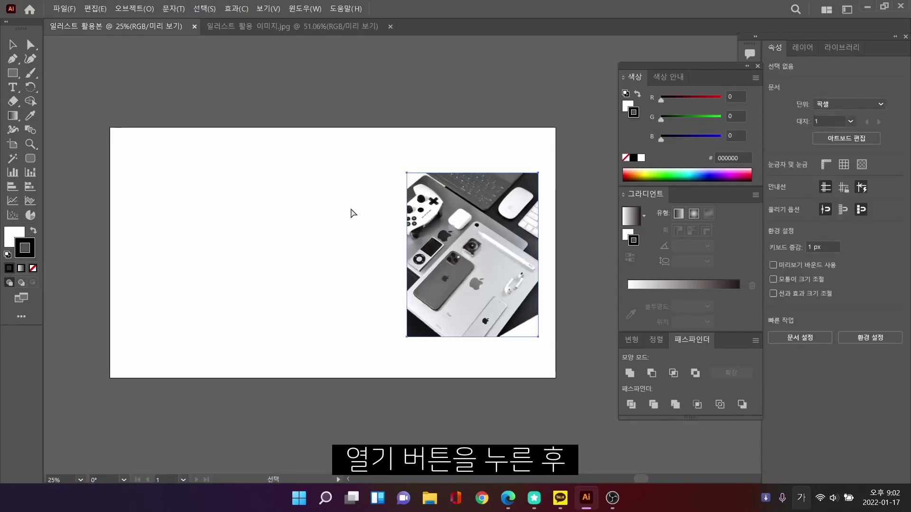
drag(472, 254, 214, 253)
click(133, 143)
- Open 애플 로고.jpg as another document
click(63, 8)
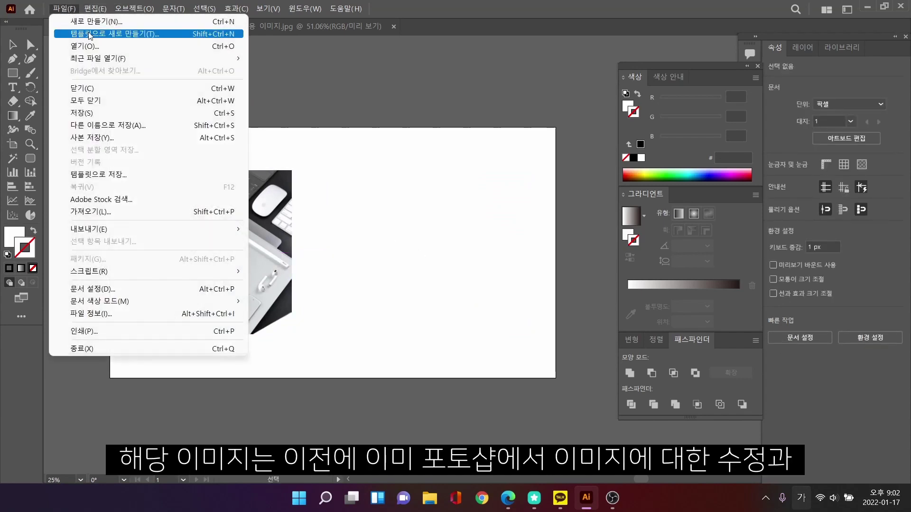
click(97, 47)
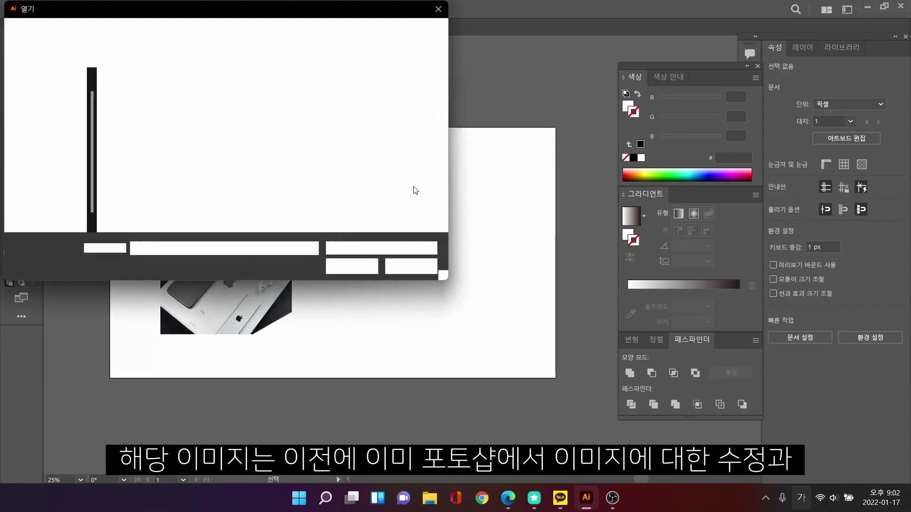
click(209, 107)
key(Escape)
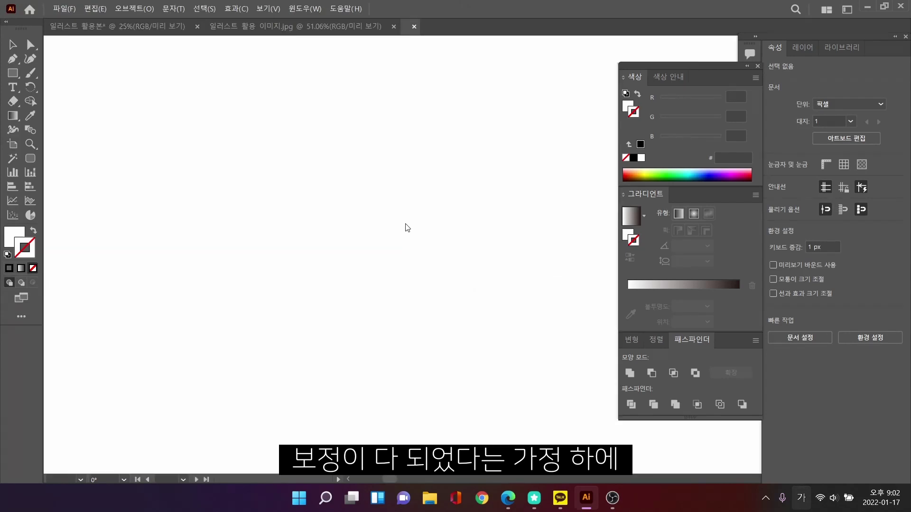
- Paste the Apple logo into the 일러스트 활용본 document and place it on the artboard's right half beside the photo
click(115, 24)
key(ctrl+v)
drag(477, 257, 427, 246)
click(585, 294)
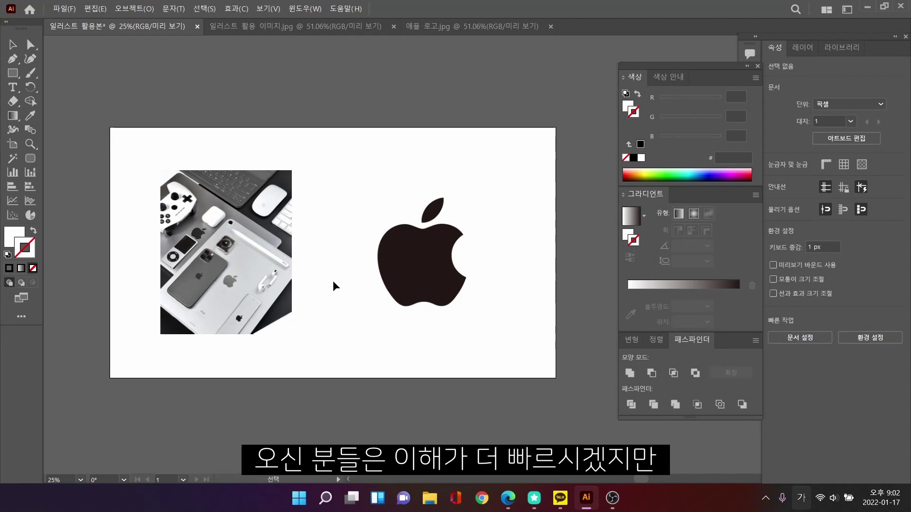
- Close the 일러스트 활용 이미지.jpg and 애플 로고.jpg documents, keeping only 일러스트 활용본 open
drag(334, 283, 345, 295)
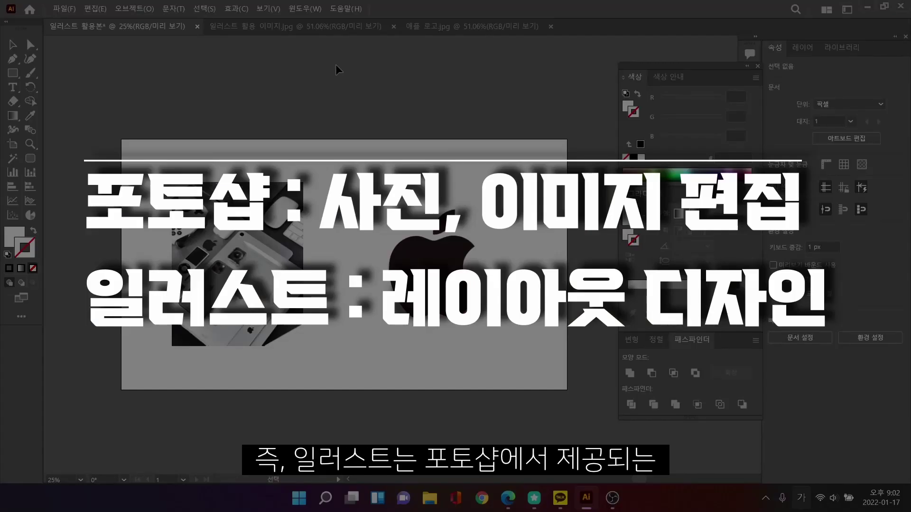
click(393, 27)
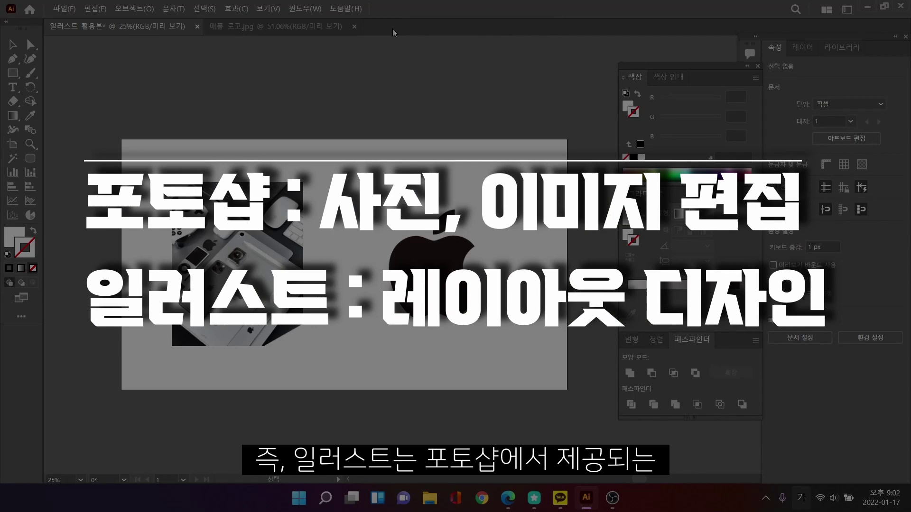
click(354, 26)
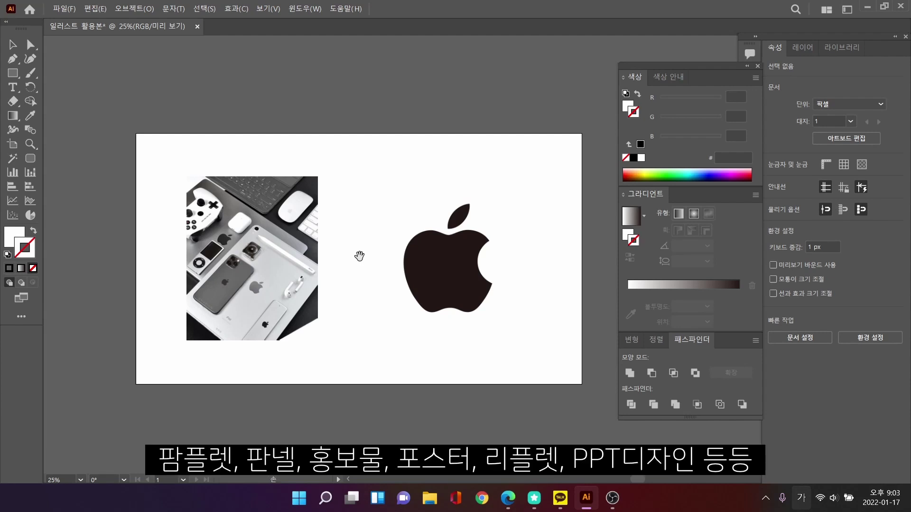
drag(358, 257, 361, 259)
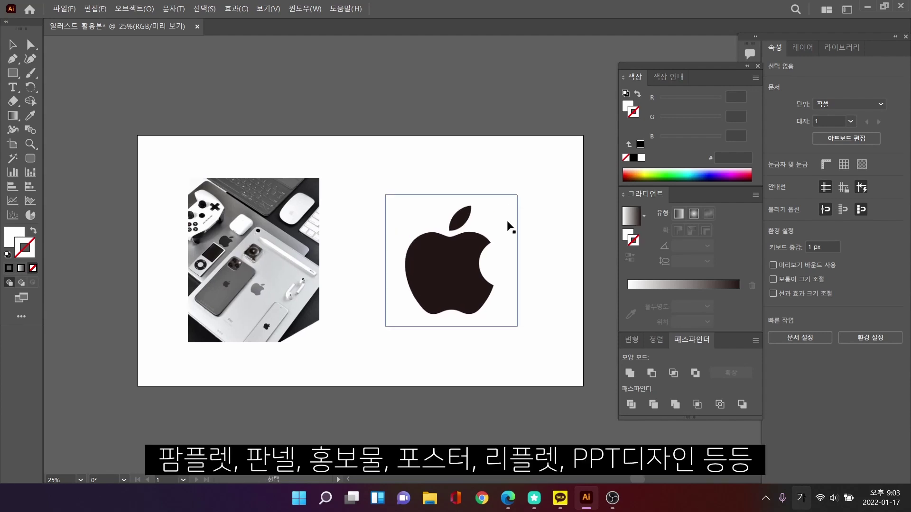
click(304, 256)
click(448, 267)
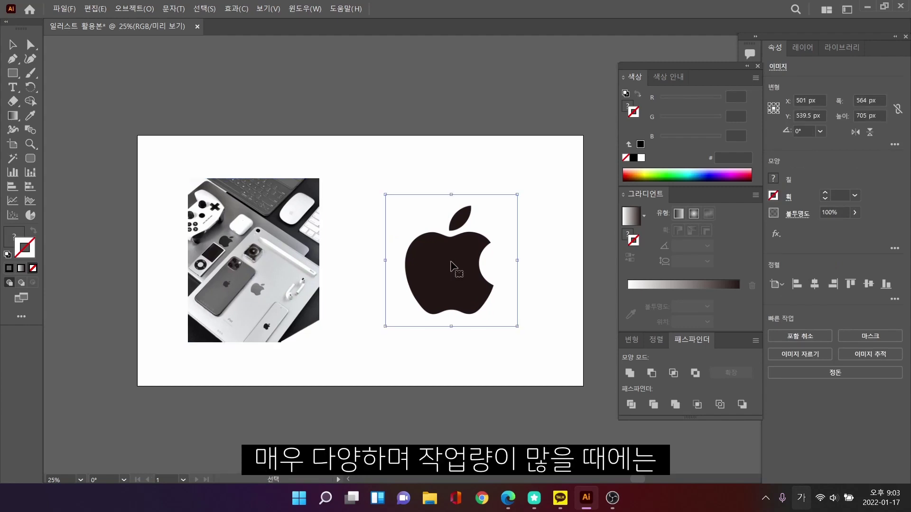
click(315, 256)
click(353, 245)
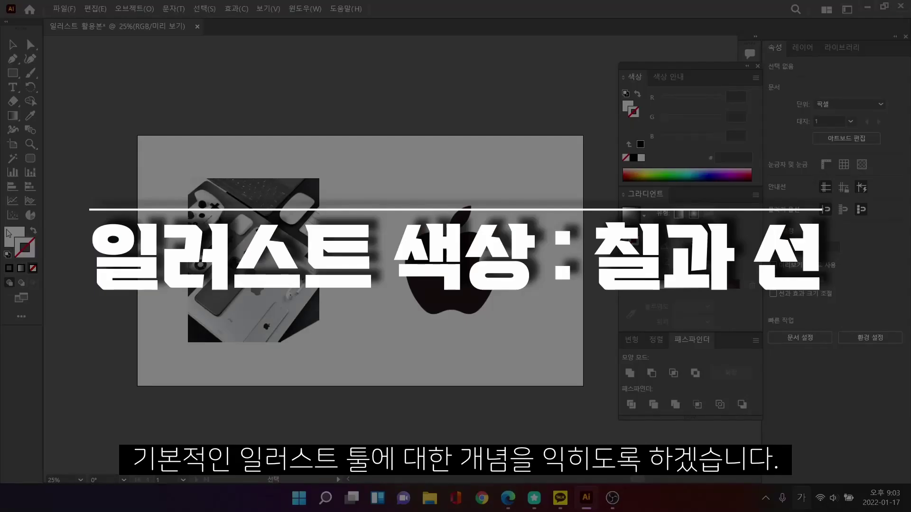
- Set the active fill colour to coral red FF6C6C
click(20, 243)
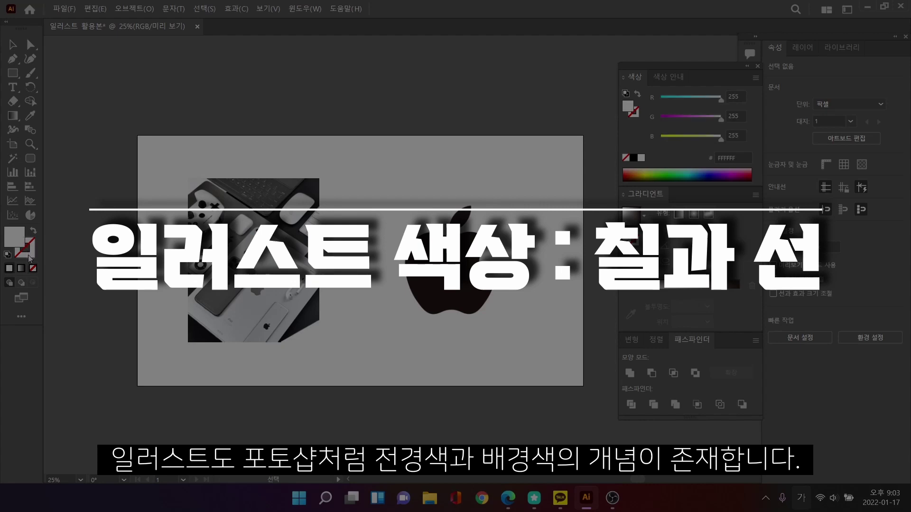
key(d)
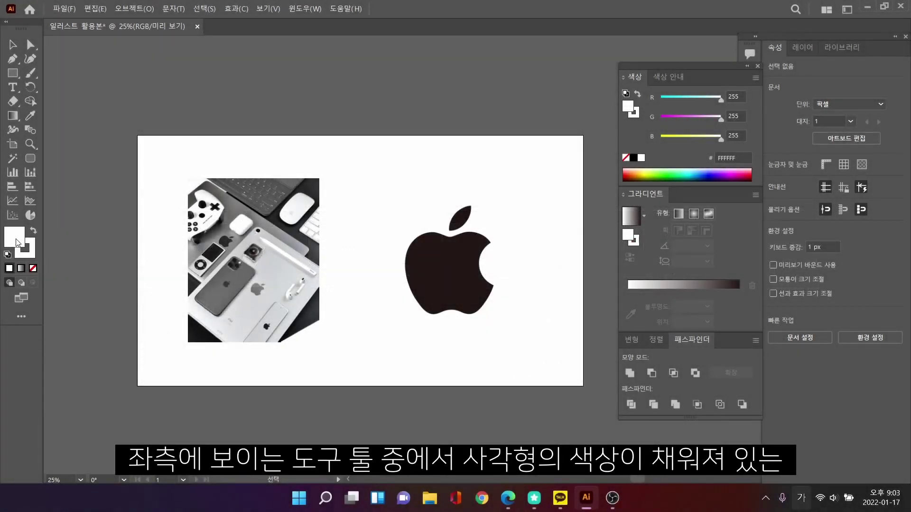
double_click(17, 240)
mouse_move(607, 219)
mouse_down()
mouse_move(603, 210)
mouse_move(622, 211)
mouse_up()
click(812, 218)
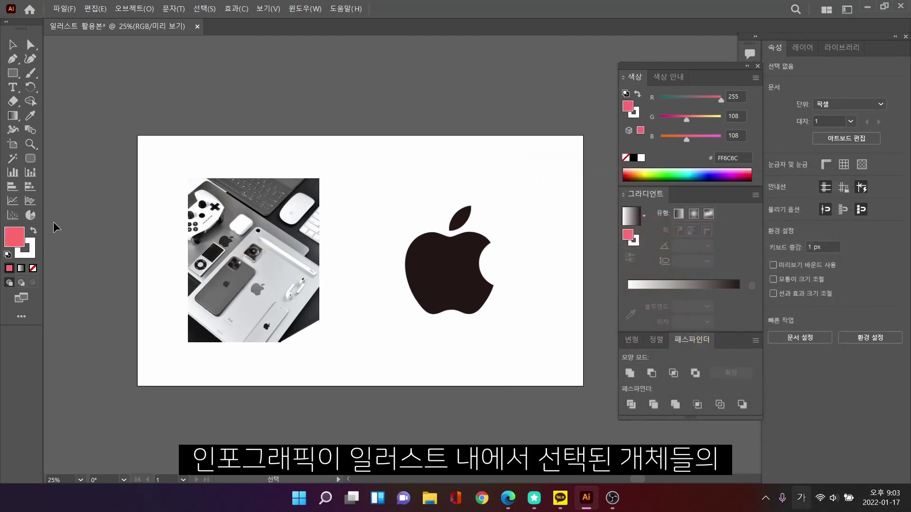
- Set the active stroke colour to magenta D311D3
double_click(32, 258)
drag(673, 261, 682, 285)
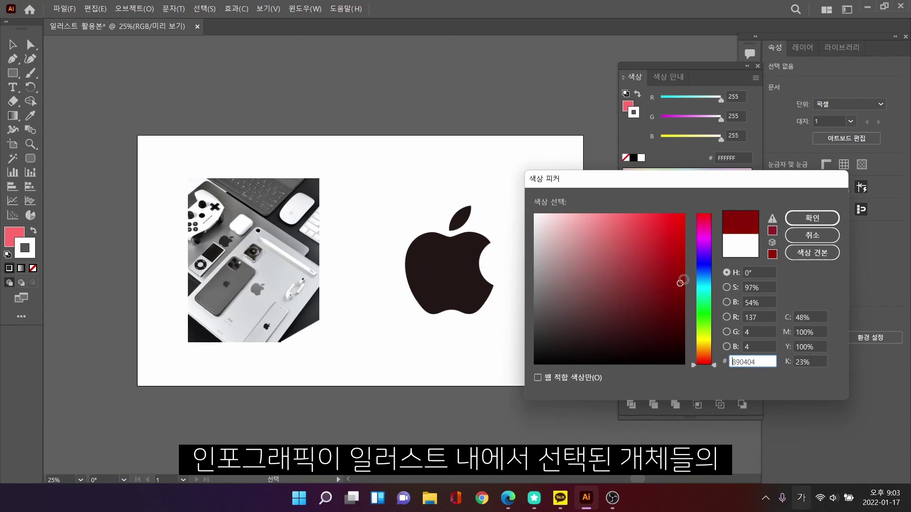
click(703, 243)
drag(703, 243, 703, 238)
click(664, 222)
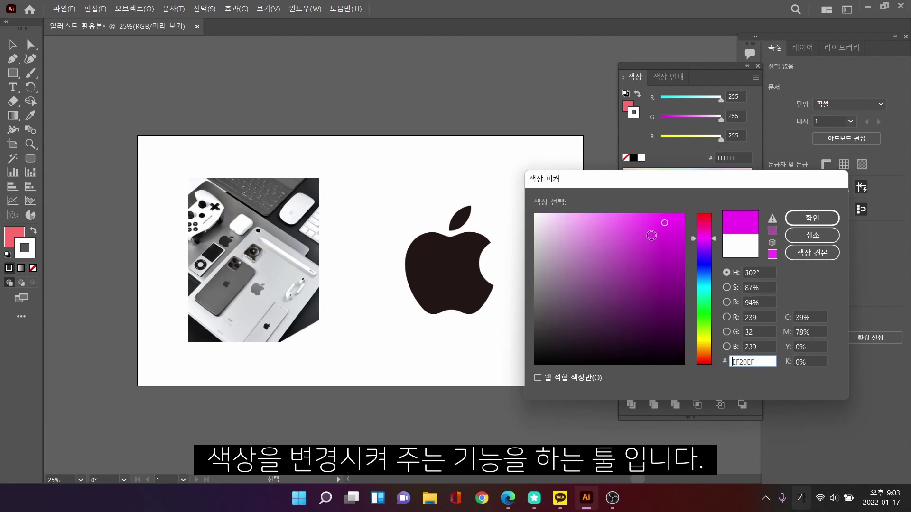
click(673, 238)
click(797, 223)
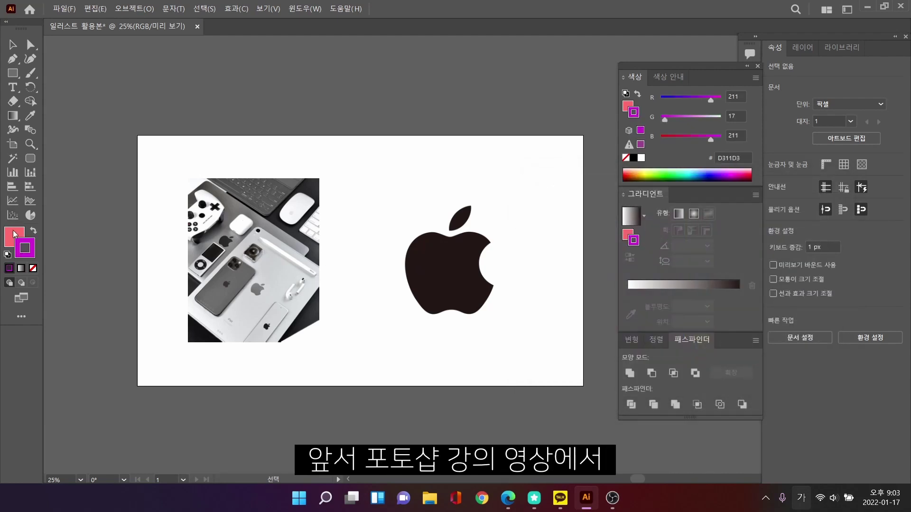
- Draw a square of about 288 × 288 px near the artboard's upper edge, between the photo and the Apple logo
click(14, 233)
click(13, 73)
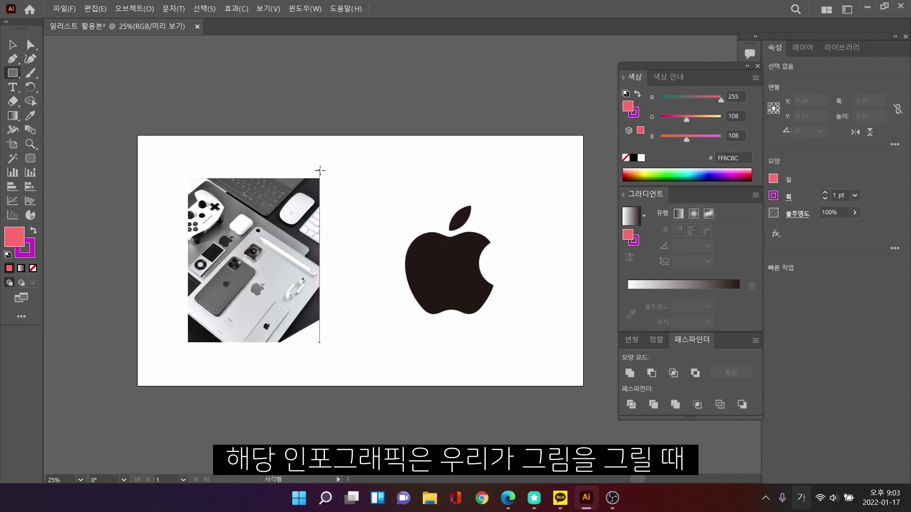
drag(342, 158, 409, 225)
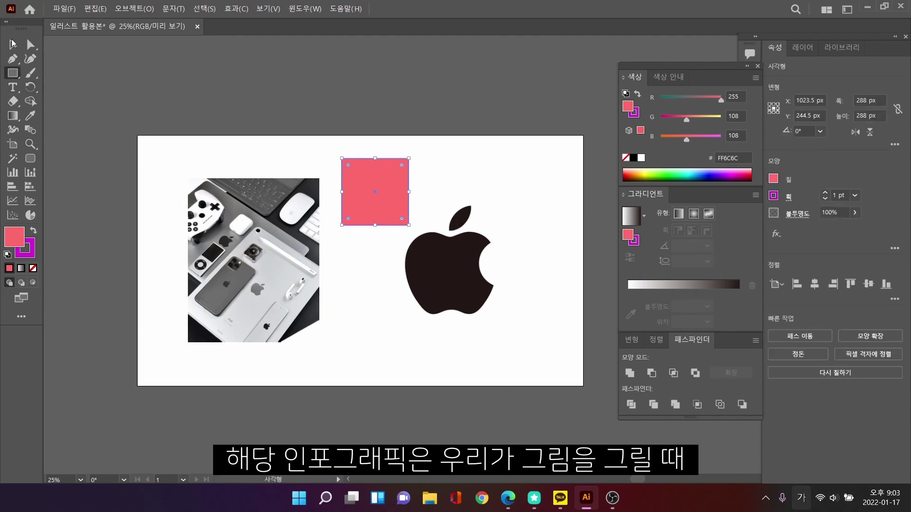
click(12, 44)
click(213, 102)
click(384, 193)
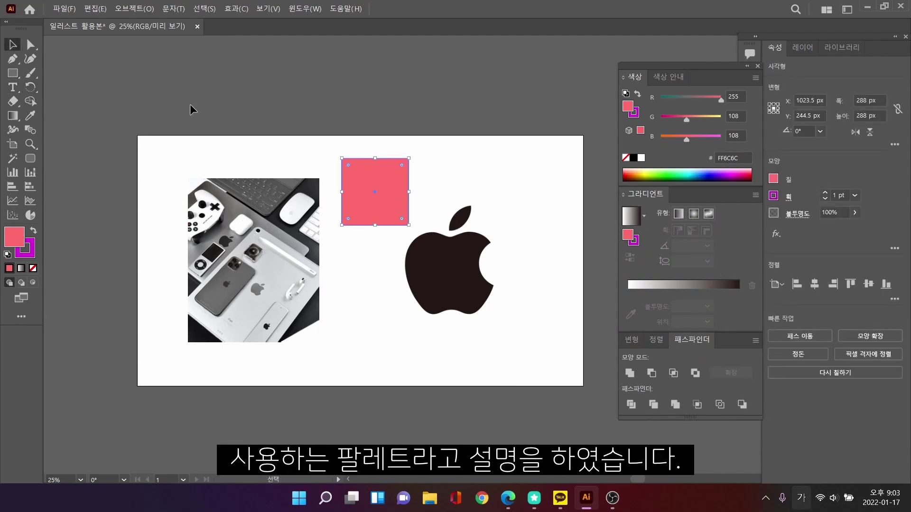
click(192, 109)
- Change the fill colour of the square to cyan 27F4EE
click(366, 201)
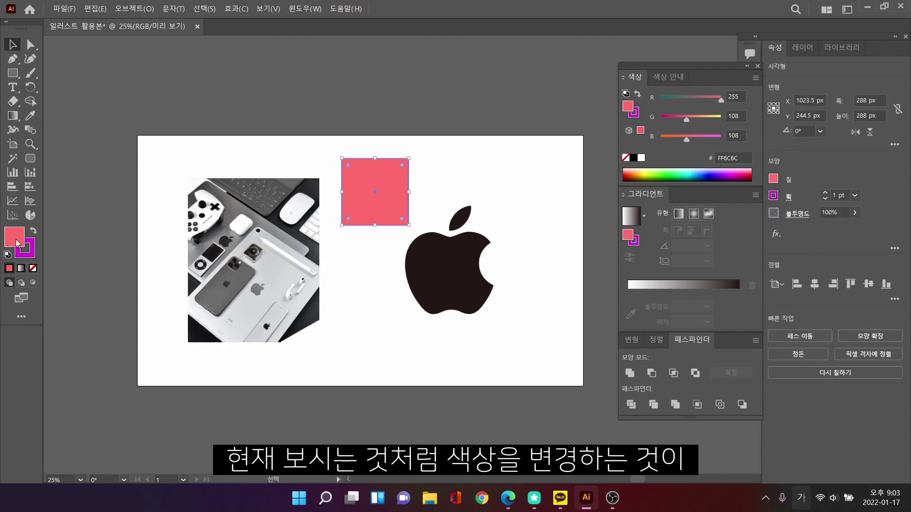
double_click(16, 243)
click(710, 292)
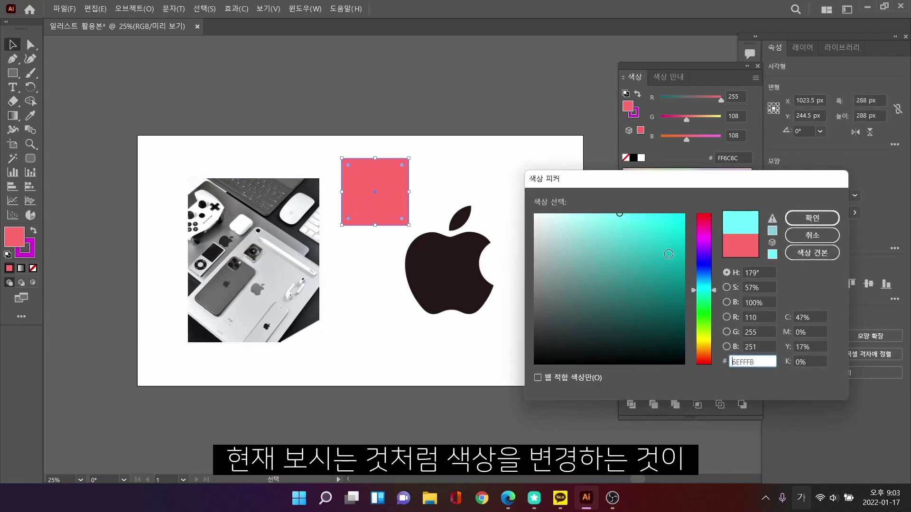
drag(668, 254, 661, 217)
click(812, 217)
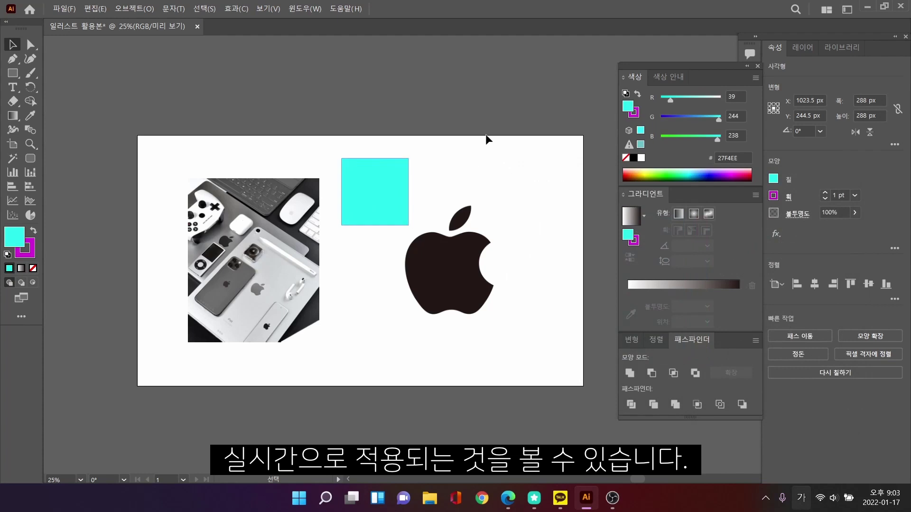
- Change the fill colour of the cyan square to bright green 35EF35
click(369, 199)
double_click(14, 236)
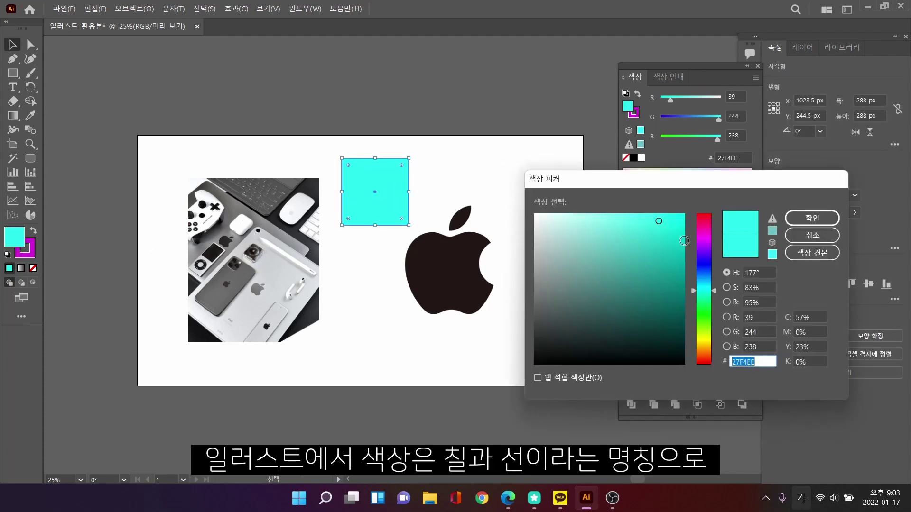
text(35EF35)
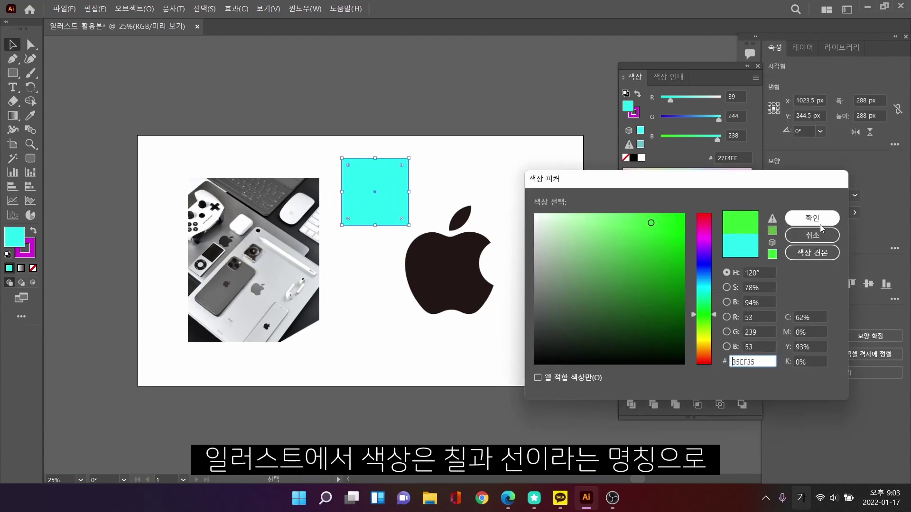
click(821, 224)
click(123, 83)
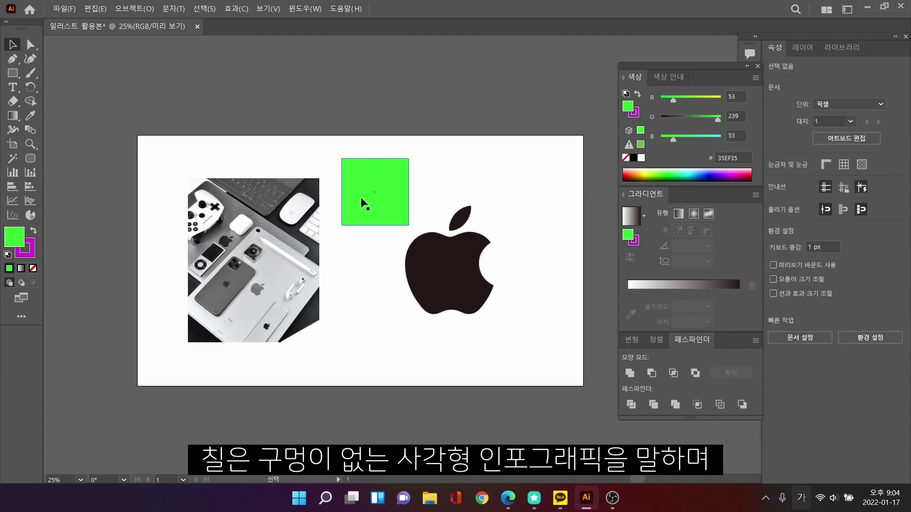
- Change the square's fill colour to light green AEFFAE
click(33, 256)
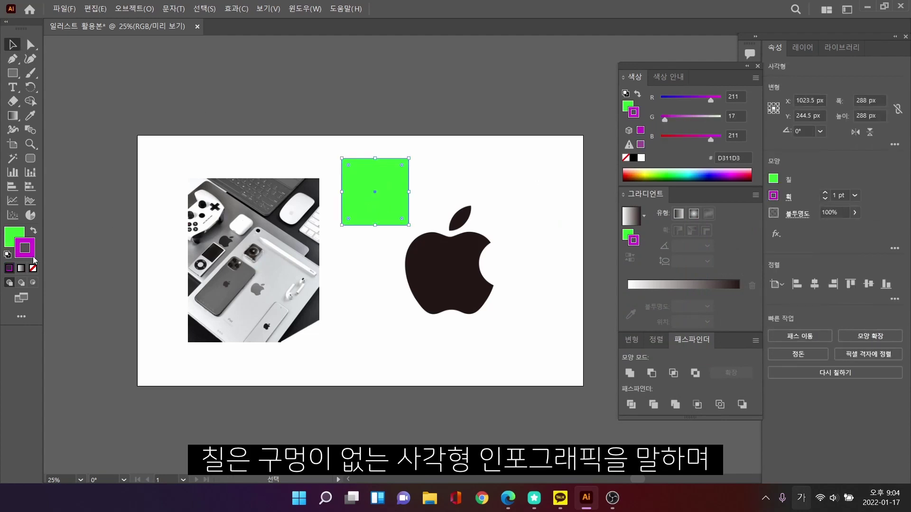
click(18, 236)
double_click(18, 235)
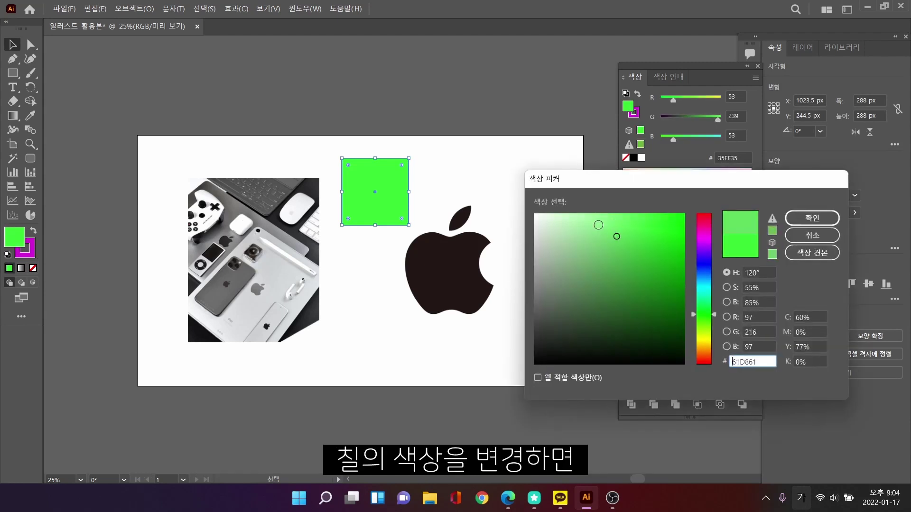
text(AEFFAE)
key(Return)
click(381, 118)
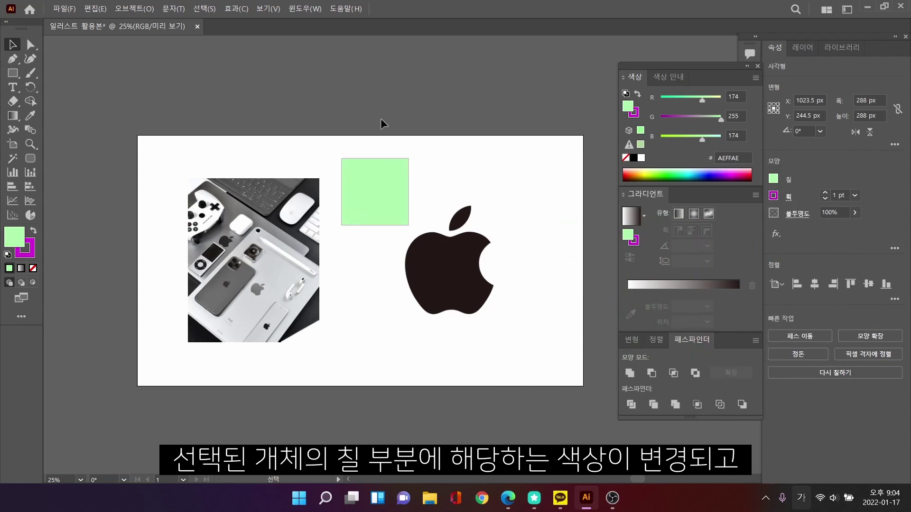
- Change the square's stroke colour to orange FFAA22
click(372, 180)
double_click(28, 258)
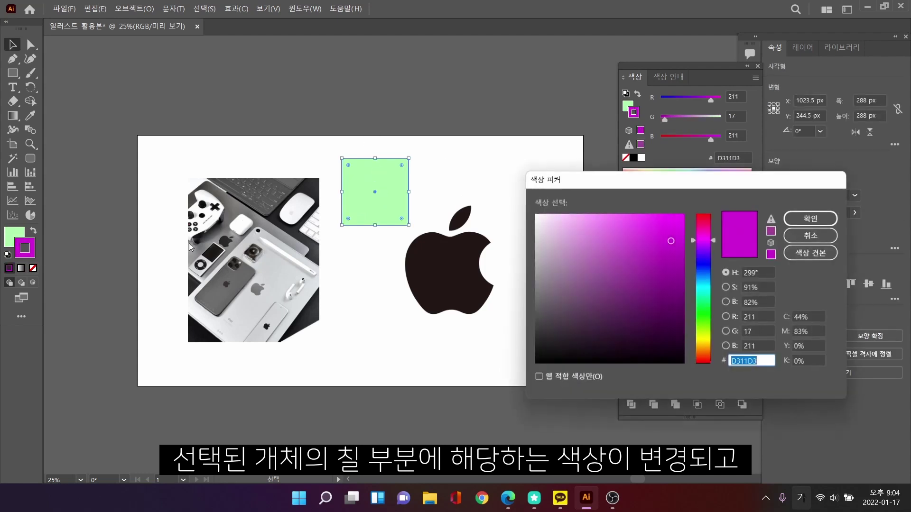
drag(695, 239, 696, 316)
text(FFAA22)
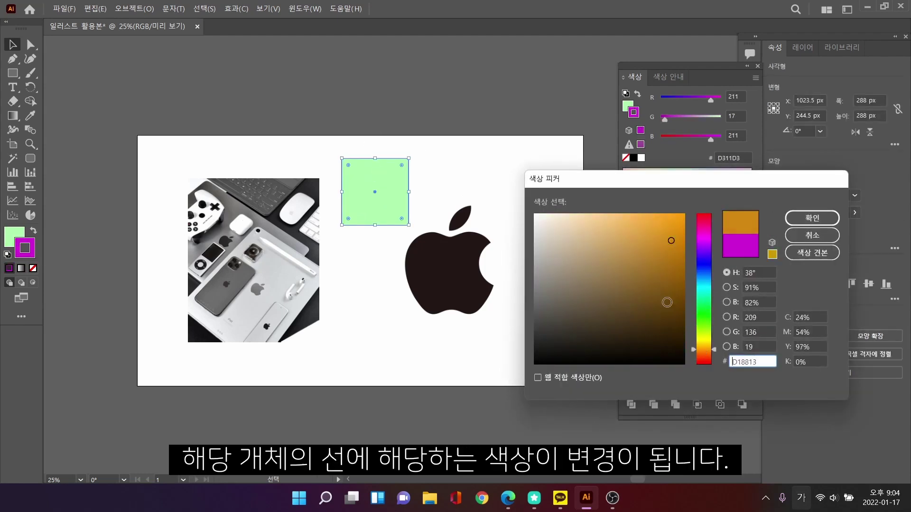
click(813, 217)
- Set the stroke weight of the light green square to 30 pt
scroll(408, 199, up, 3)
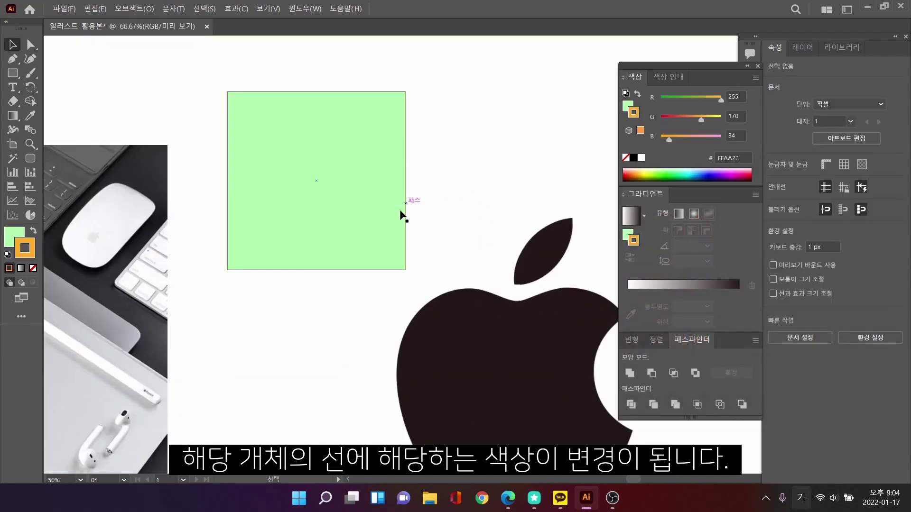
click(305, 309)
scroll(323, 259, up, 1)
scroll(323, 258, right, 1)
click(312, 232)
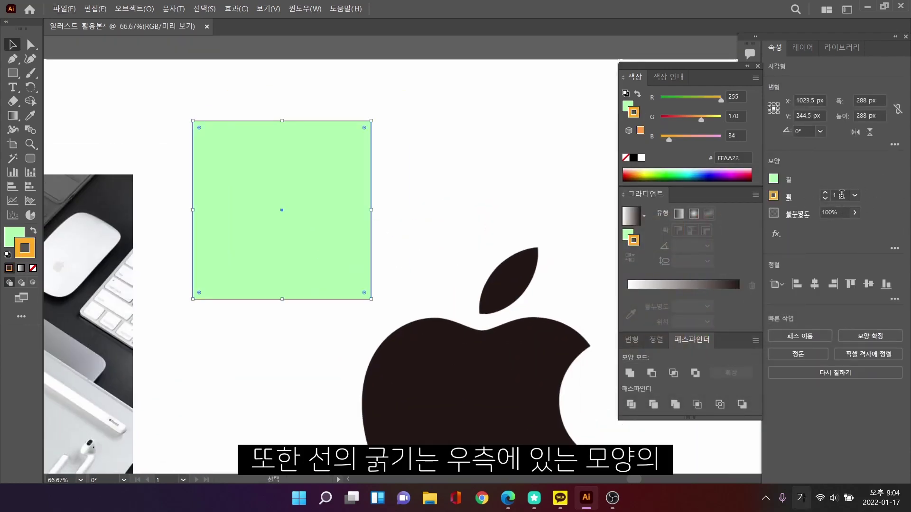
click(855, 195)
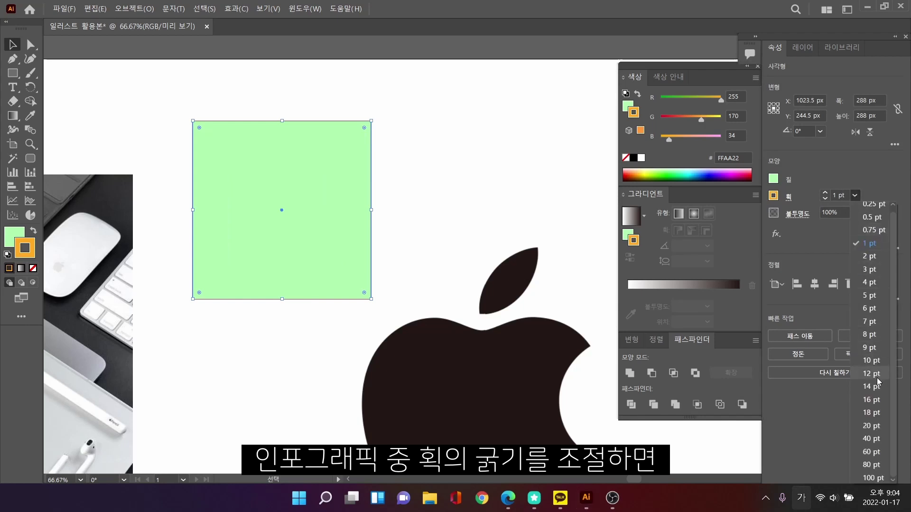
click(837, 194)
key(ctrl+a)
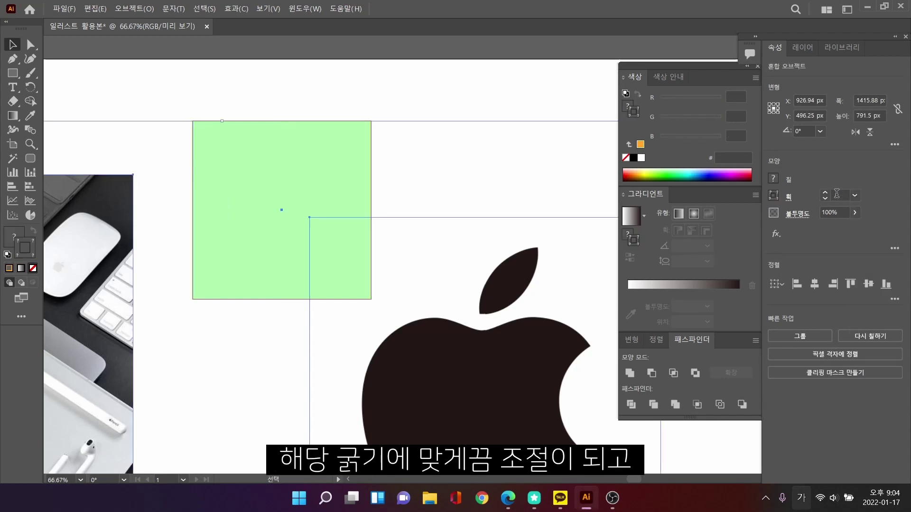
click(839, 195)
key(Return)
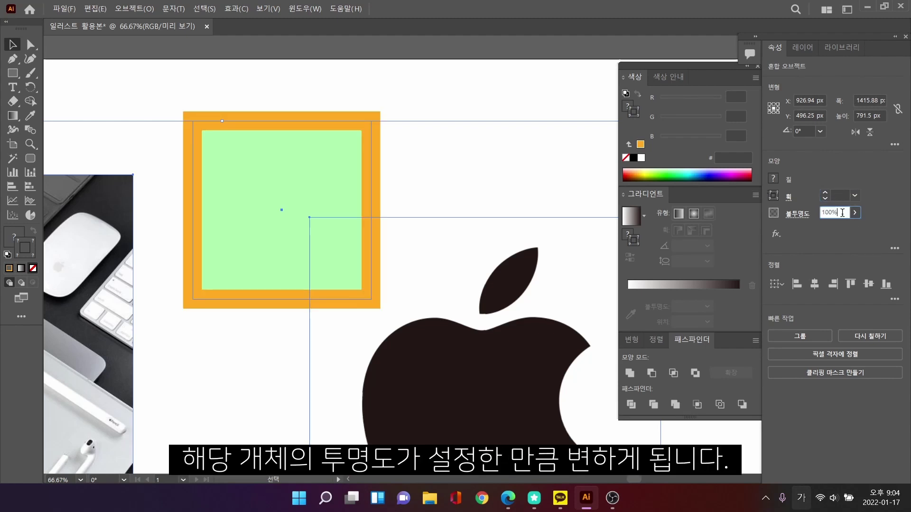
- Try an opacity of 50% on all selected objects, undo it and clear the selection
text(50)
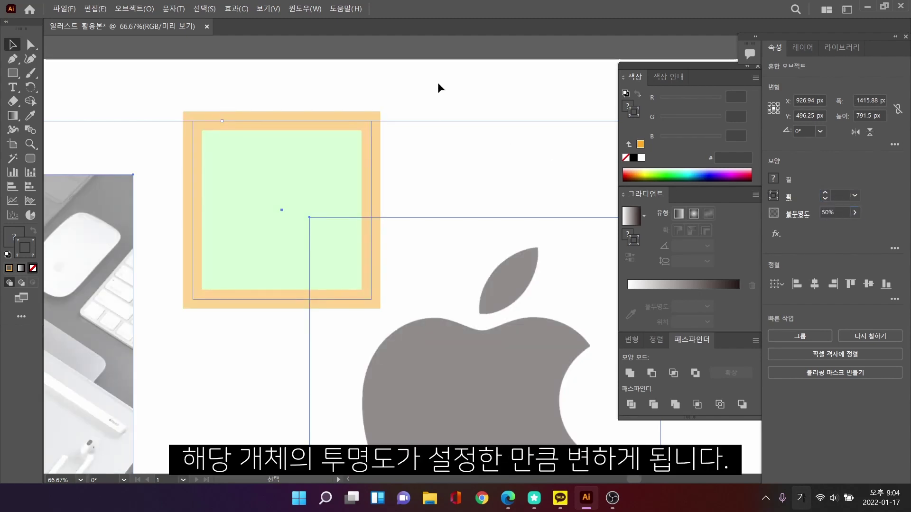
key(ctrl+z)
click(502, 159)
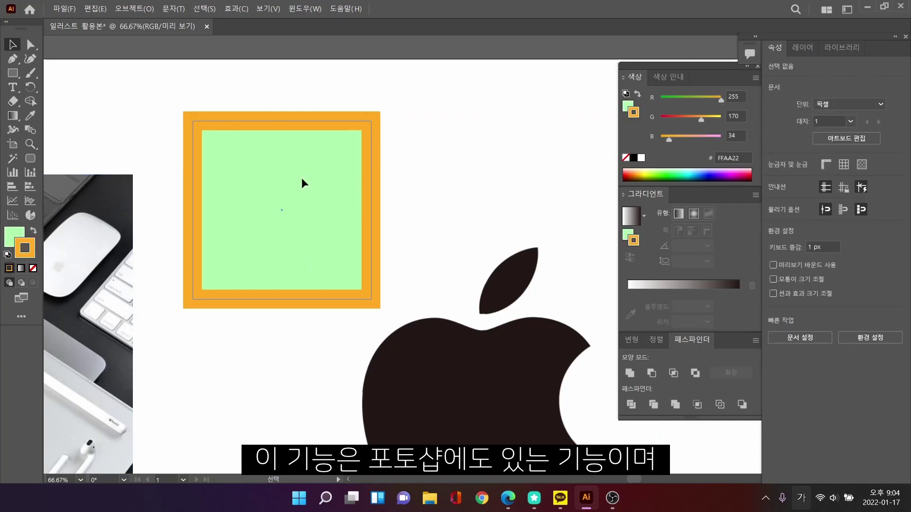
- Try an opacity of 50% on the square alone and undo the change
click(304, 182)
click(841, 209)
text(50)
key(Return)
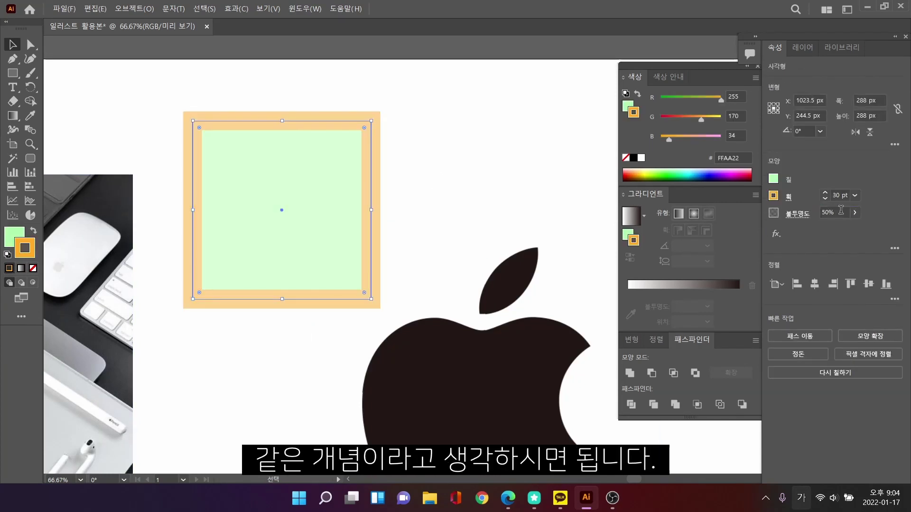
click(440, 195)
scroll(411, 188, down, 2)
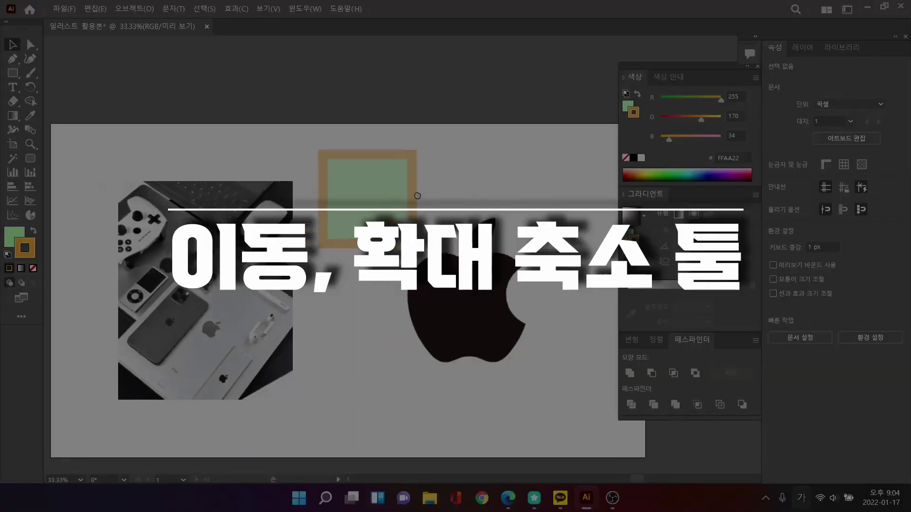
key(ctrl+z)
- Delete the light green square with the orange stroke
drag(418, 196, 451, 164)
click(498, 152)
scroll(485, 148, down, 1)
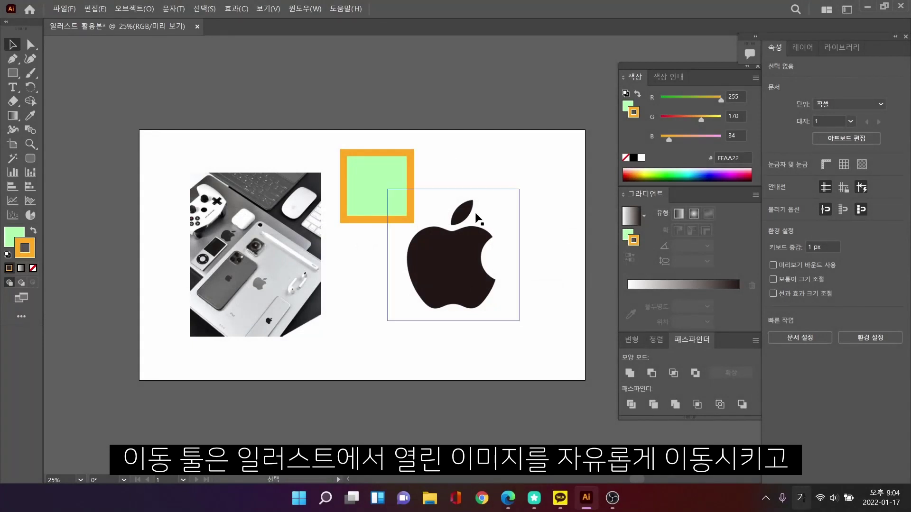
click(401, 171)
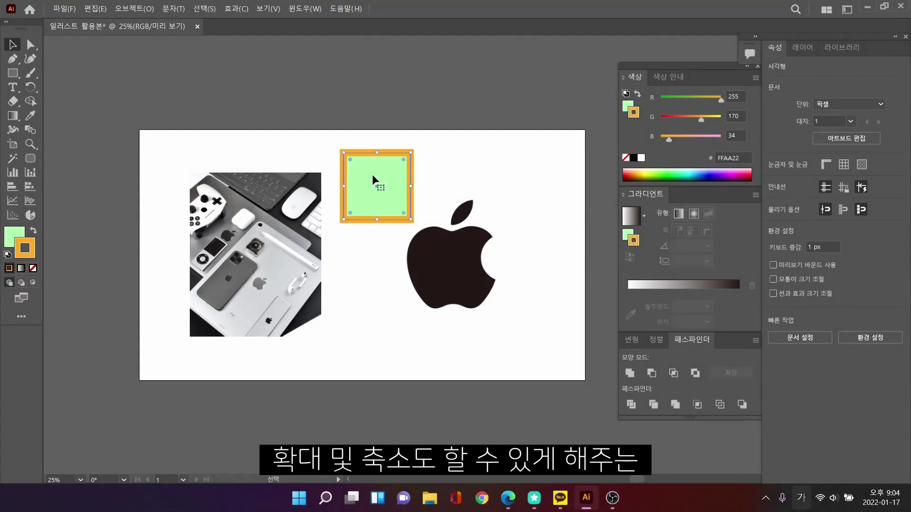
key(Delete)
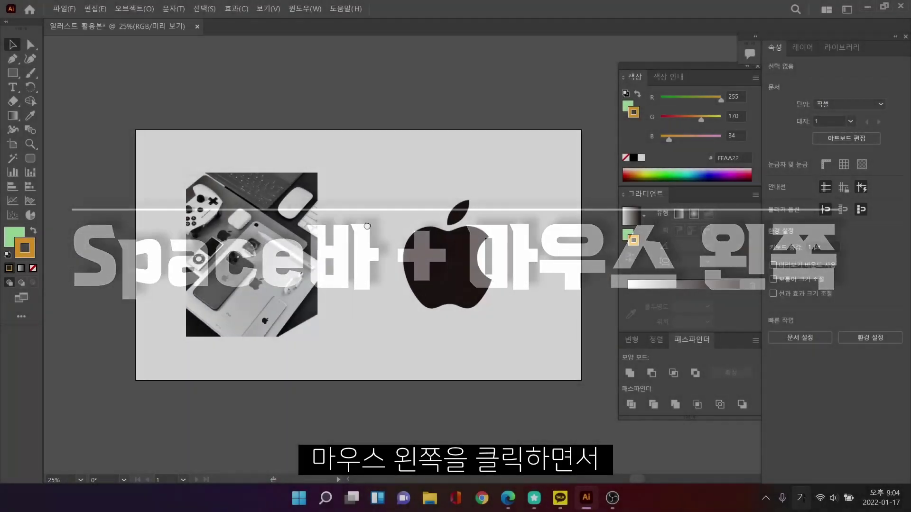
- Pan the artboard around the workspace and zoom in and out between the photo and the Apple logo
drag(373, 220, 338, 245)
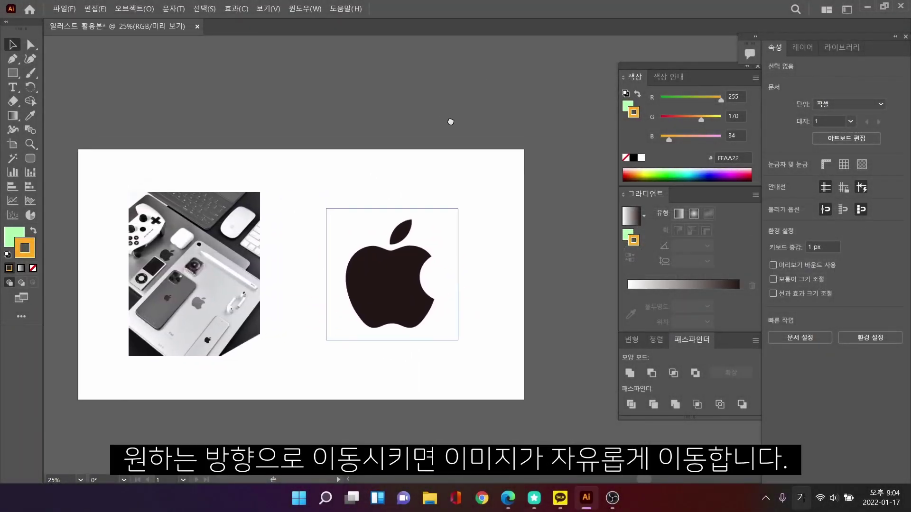
drag(451, 122, 417, 169)
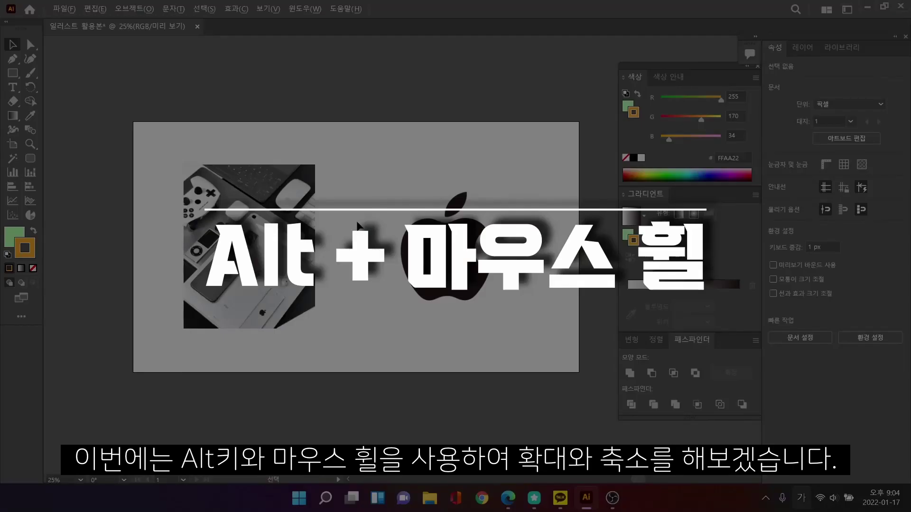
alt+scroll(357, 224, up, 4)
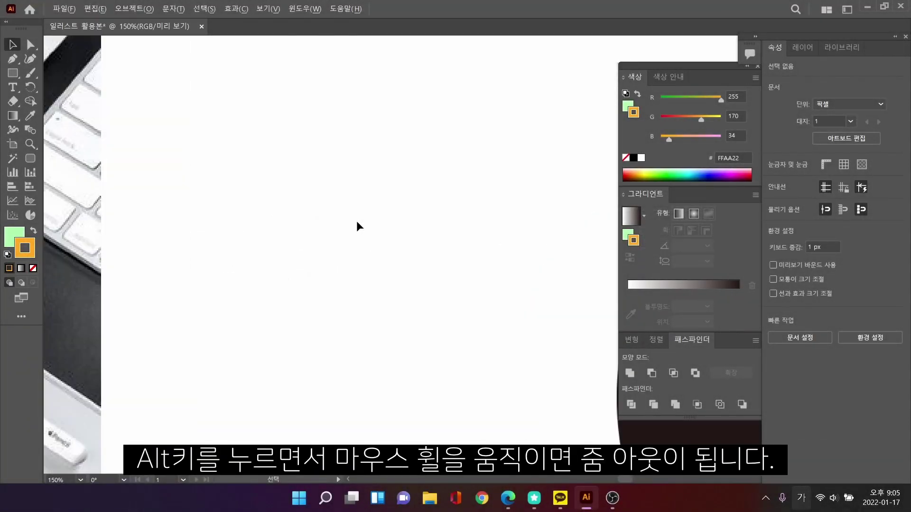
alt+scroll(357, 222, down, 2)
alt+scroll(357, 227, down, 1)
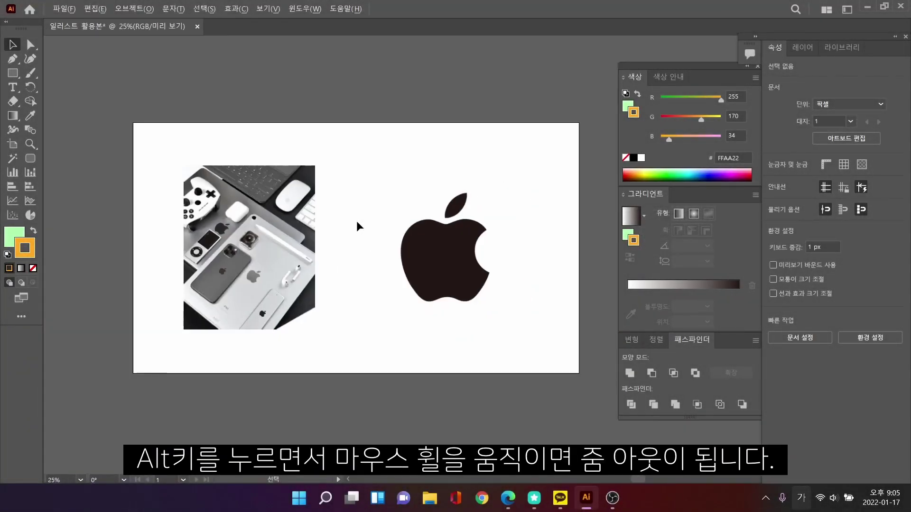
alt+scroll(356, 226, down, 2)
key(space)
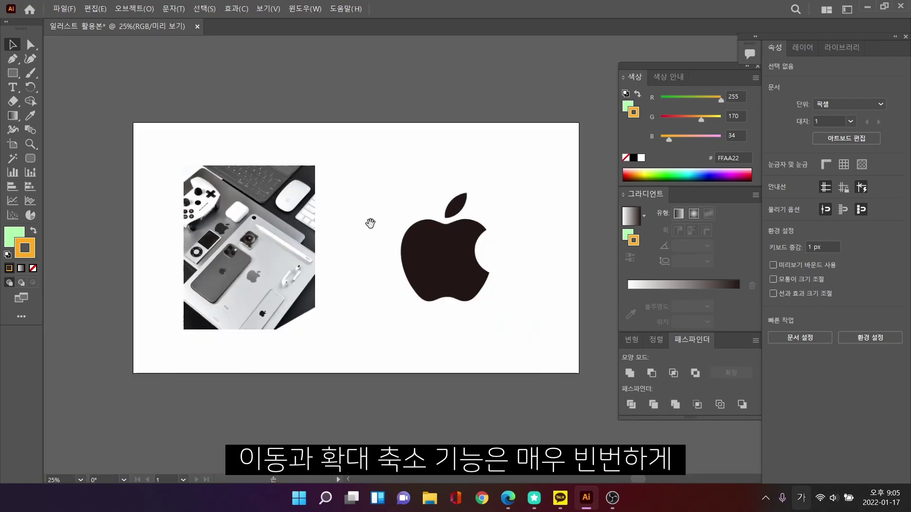
mouse_move(366, 238)
mouse_down()
mouse_move(298, 220)
mouse_move(391, 256)
mouse_move(342, 238)
mouse_move(360, 235)
mouse_up()
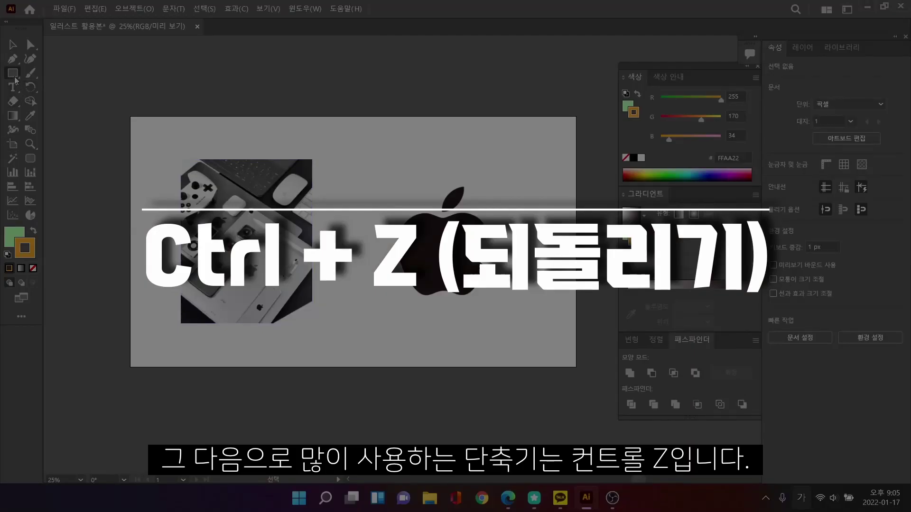
- Draw a square of about 248 × 248 px between the photo and the Apple logo and change its fill to magenta DD1AE2
drag(335, 153, 399, 212)
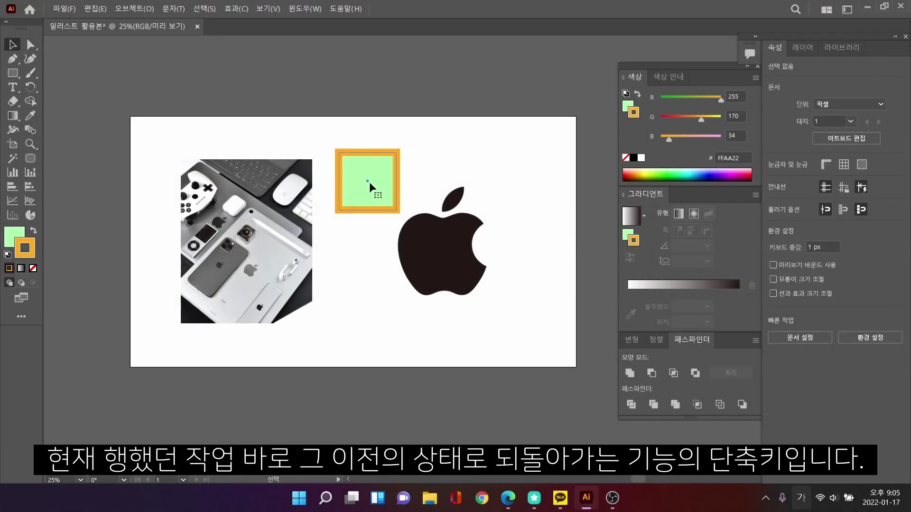
double_click(10, 234)
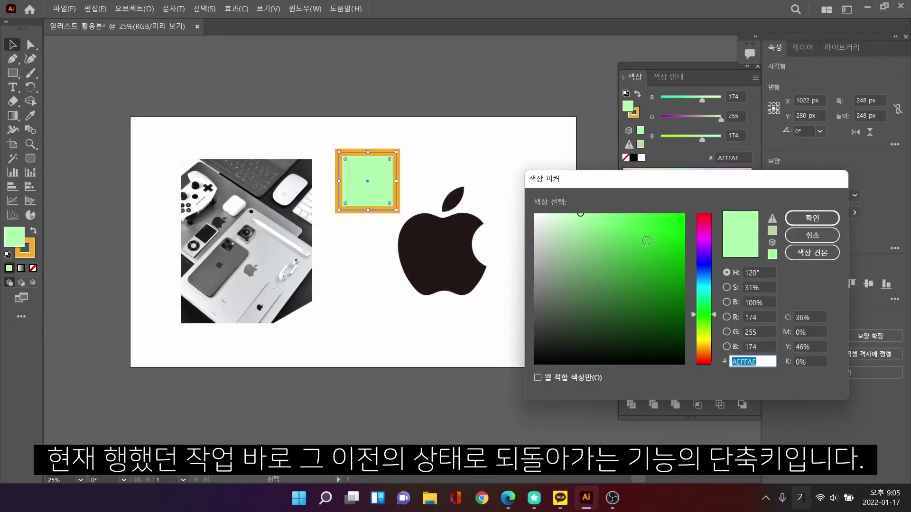
click(665, 230)
click(812, 218)
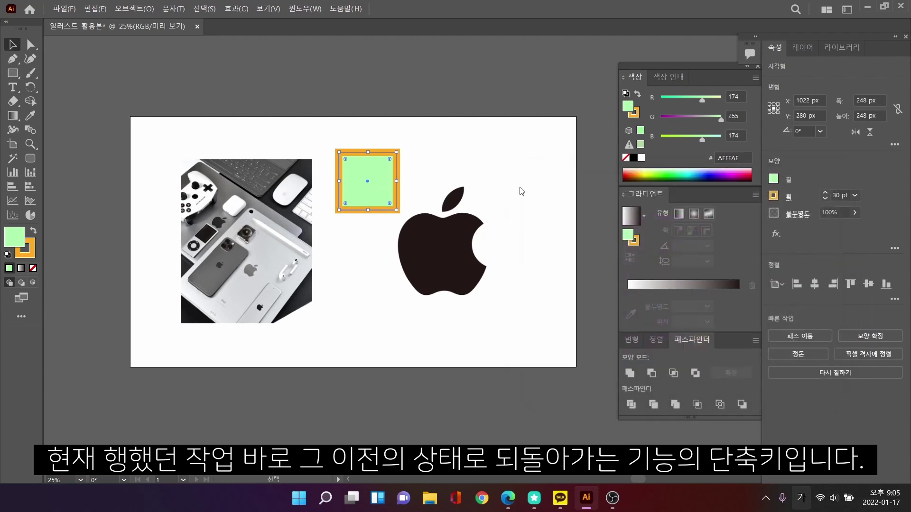
click(449, 152)
scroll(410, 170, up, 1)
scroll(425, 170, up, 1)
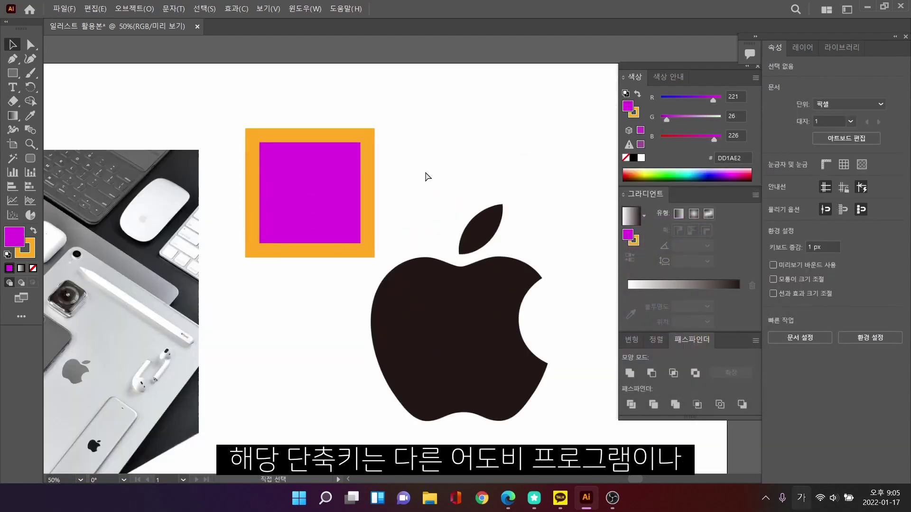
- Undo the magenta fill change and the drawing of the square
key(ctrl+z)
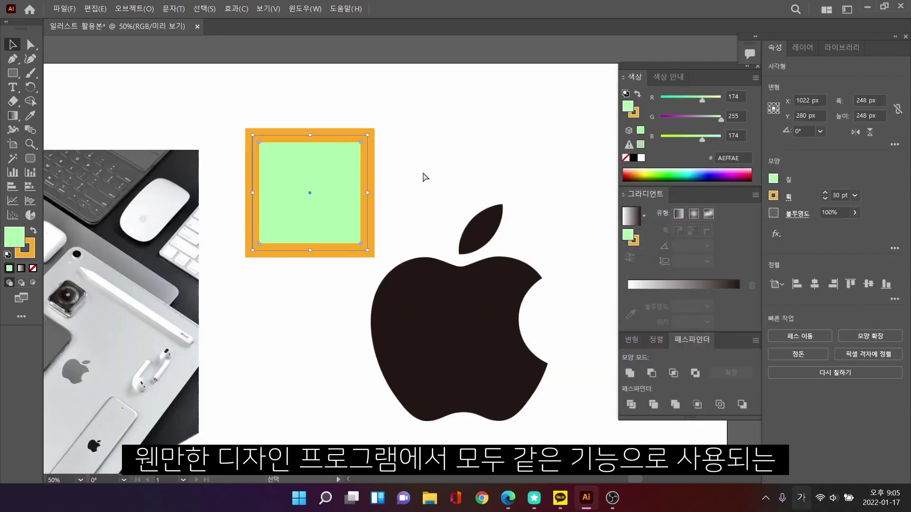
key(ctrl+z)
- Draw a rectangle of about 288 × 168 px above the Apple logo, between it and the photo
click(13, 73)
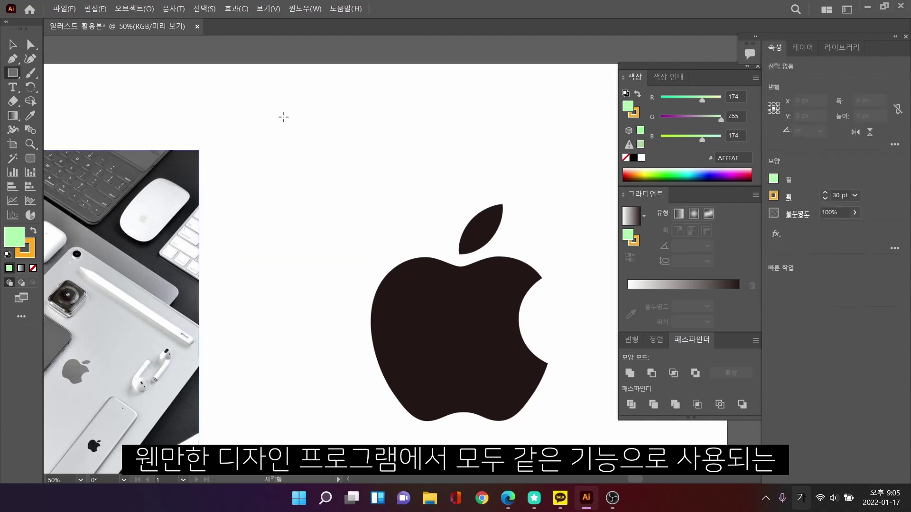
drag(245, 112, 378, 191)
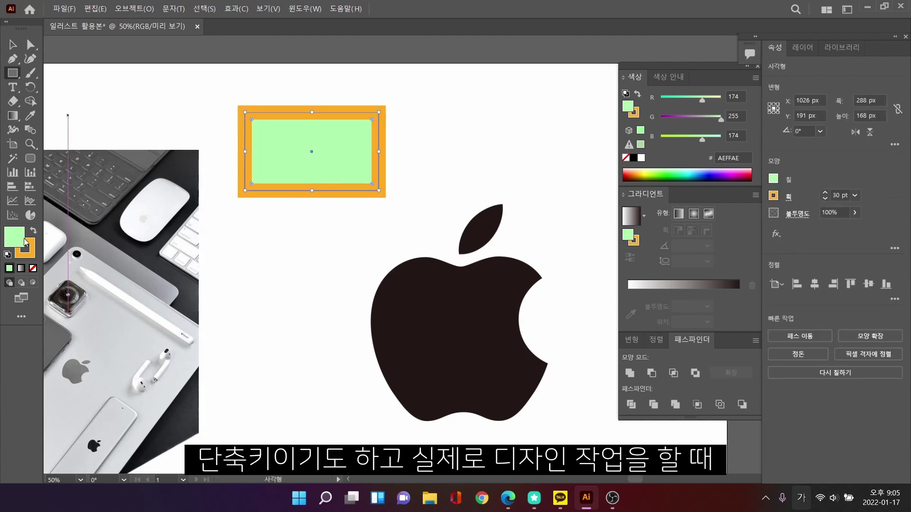
- Try a different fill colour on the rectangle and undo the change
double_click(14, 237)
drag(699, 260, 704, 215)
click(640, 232)
click(832, 219)
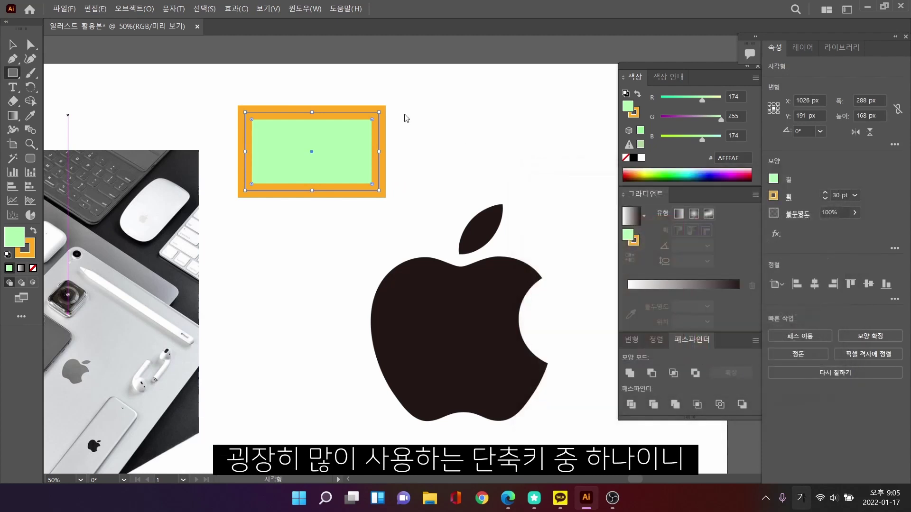
click(430, 121)
click(484, 268)
key(ctrl+z)
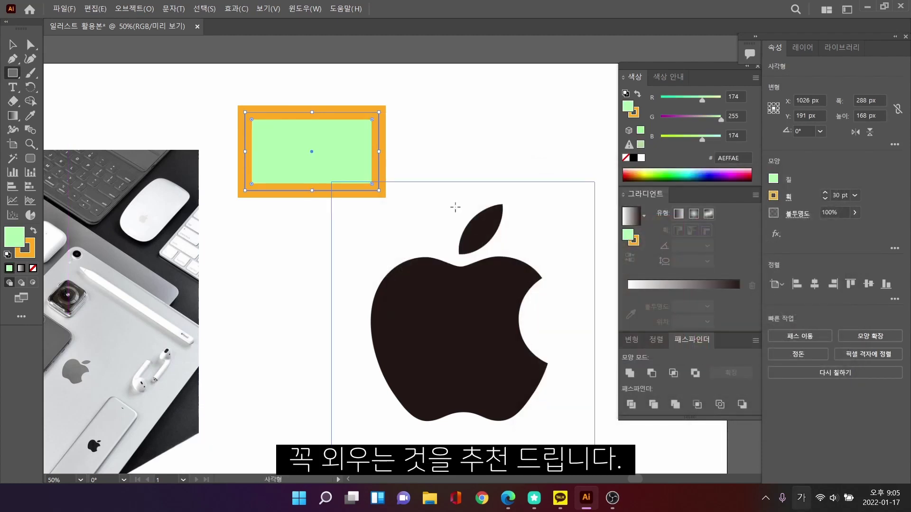
- Undo the drawing of the rectangle above the Apple logo
key(ctrl+z)
key(v)
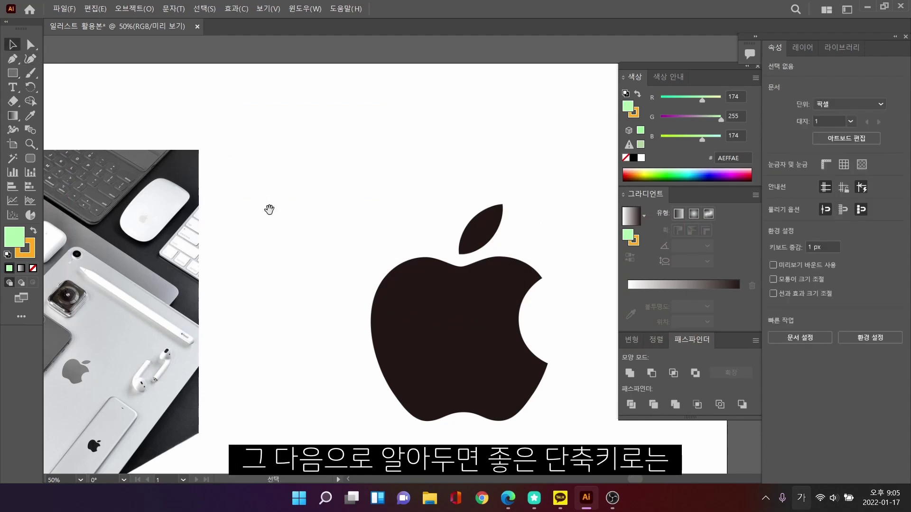
drag(271, 206, 312, 195)
scroll(309, 204, down, 1)
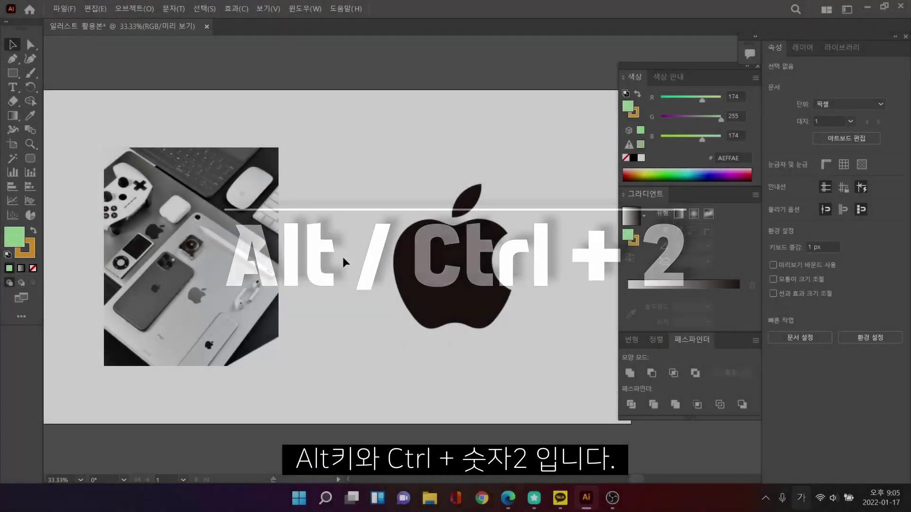
scroll(342, 257, down, 1)
- Duplicate the photo twice toward the right side of the artboard and move the Apple logo above the artboard
click(262, 248)
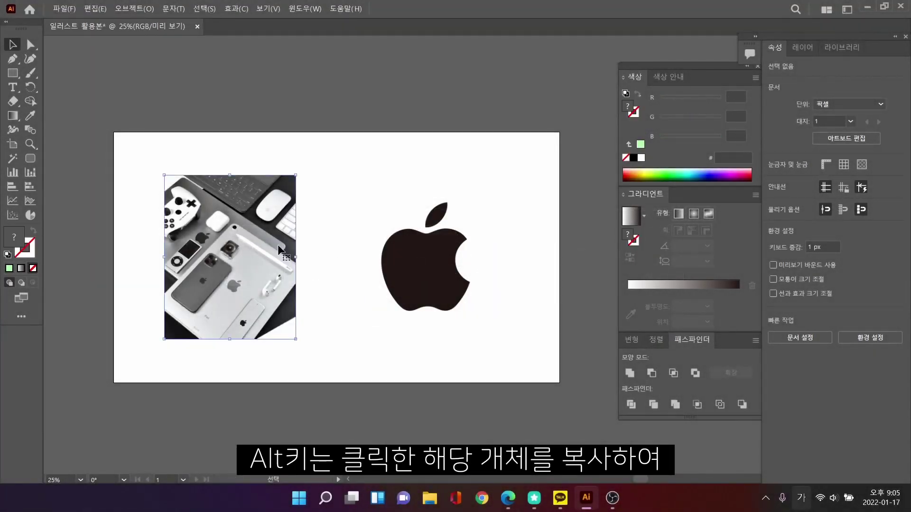
drag(262, 249, 249, 272)
drag(437, 264, 416, 82)
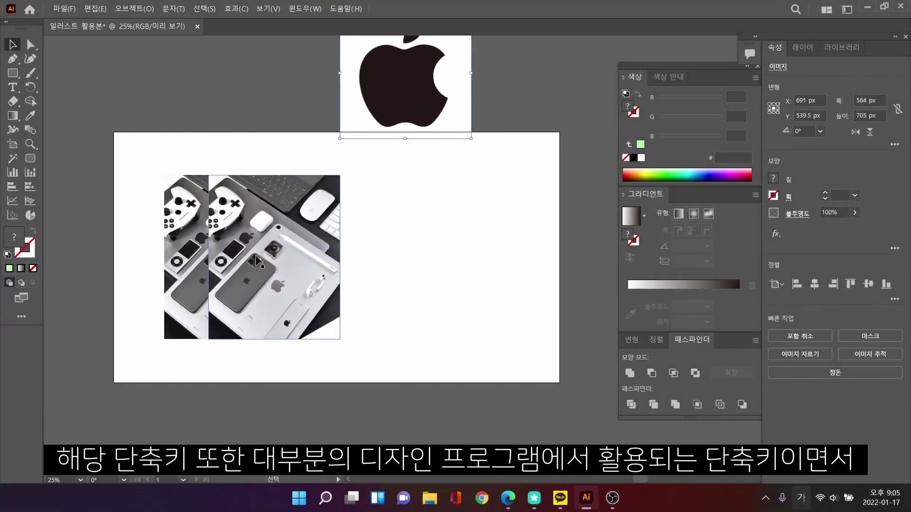
drag(245, 266, 426, 256)
click(386, 351)
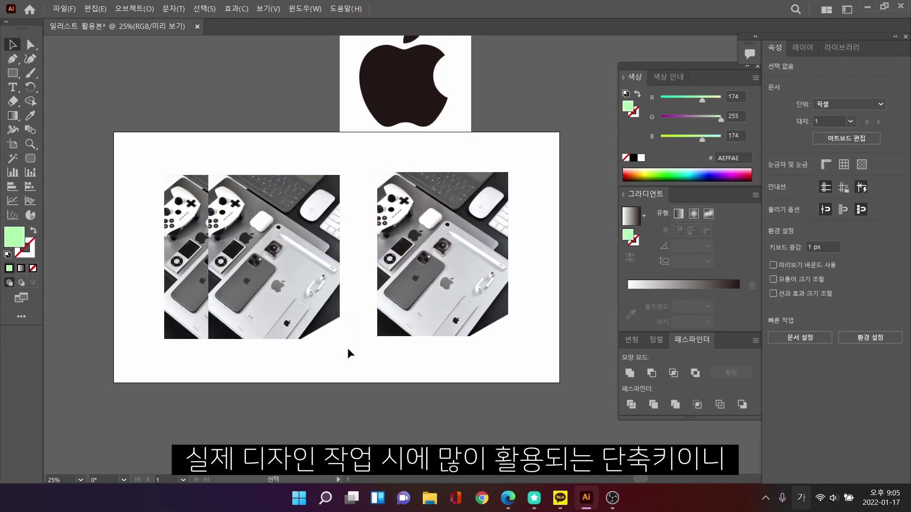
- Undo the second photo copy and the logo move, and delete the remaining overlapping copy of the photo
key(ctrl+z)
key(ctrl+z)
click(305, 295)
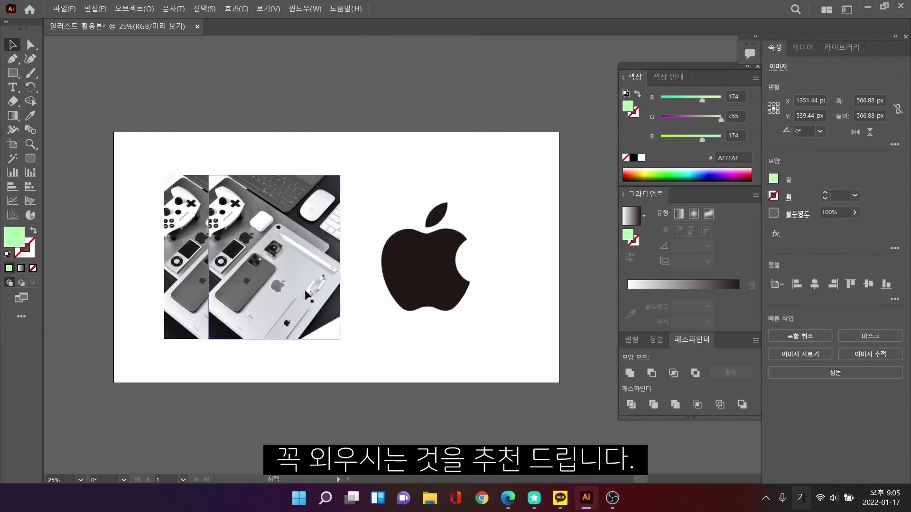
key(Delete)
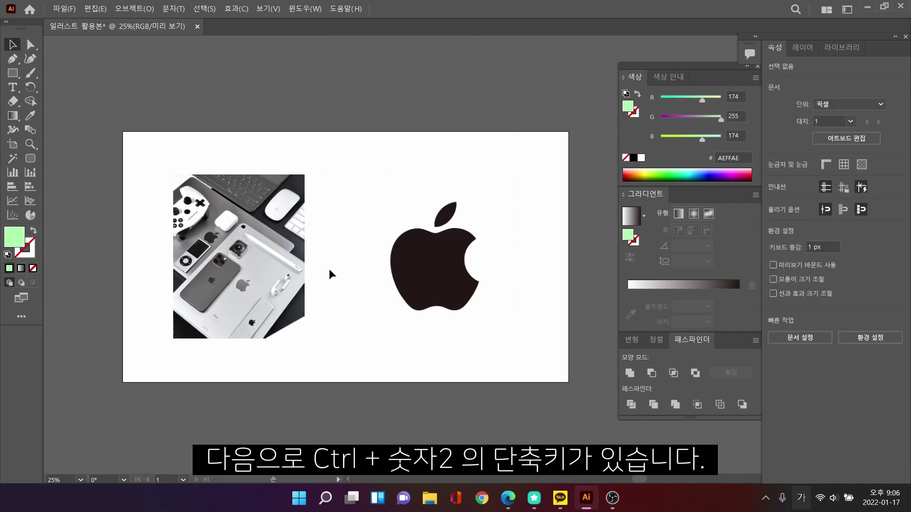
- Lock the photo, move the Apple logo closer to it and lock the logo too, testing the locks with a marquee selection
scroll(310, 237, up, 1)
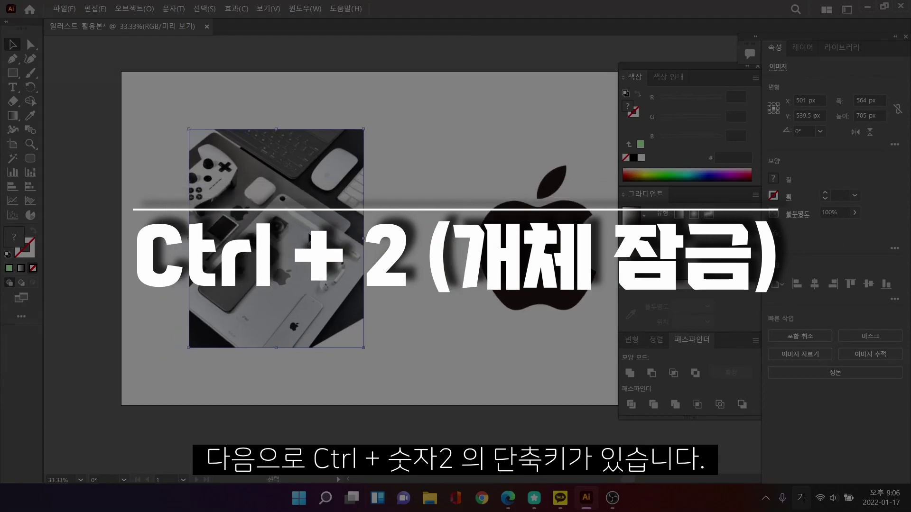
key(ctrl+2)
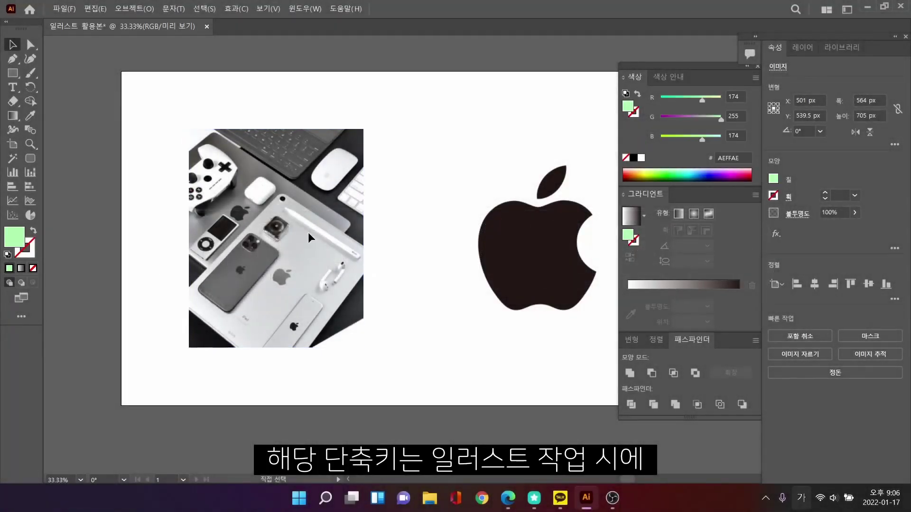
drag(544, 229, 477, 224)
key(ctrl+2)
drag(163, 106, 482, 307)
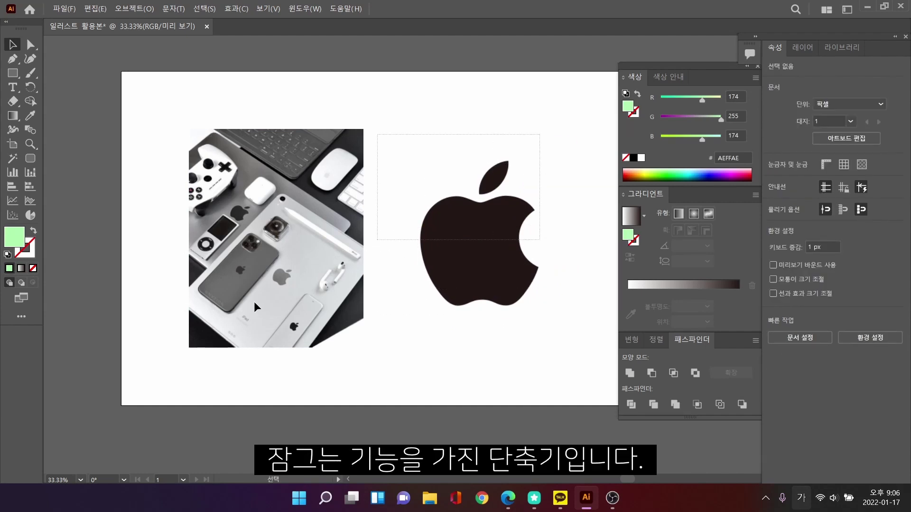
drag(257, 307, 525, 140)
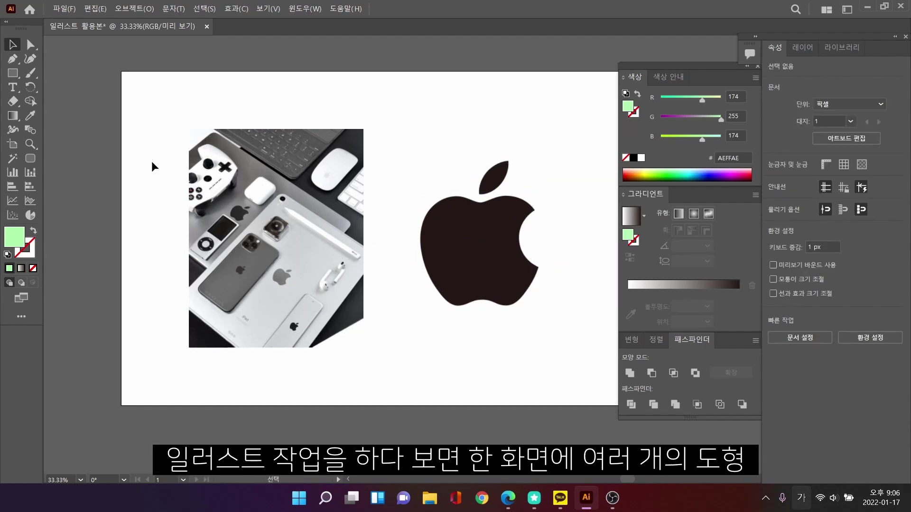
- Draw five green rectangles of various sizes over and around the photo and the Apple logo
click(12, 73)
drag(338, 92, 467, 185)
drag(166, 285, 279, 345)
drag(394, 227, 494, 315)
drag(232, 150, 315, 198)
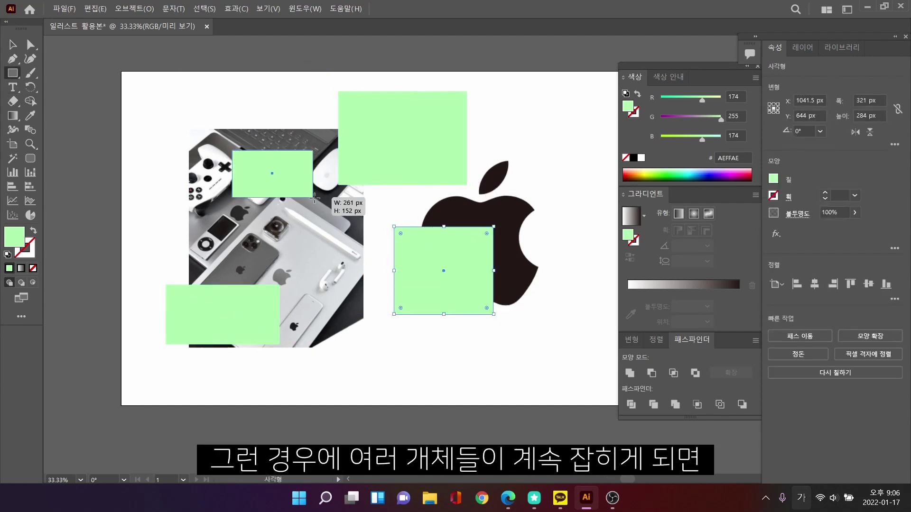
drag(338, 255, 359, 275)
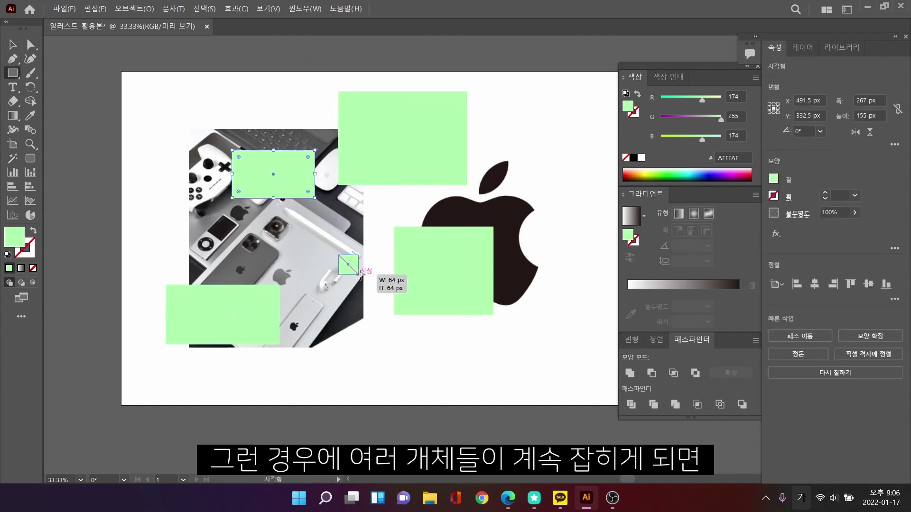
- Lock every green rectangle except the one over the Apple logo, and shift that unlocked rectangle slightly right
click(115, 96)
click(280, 158)
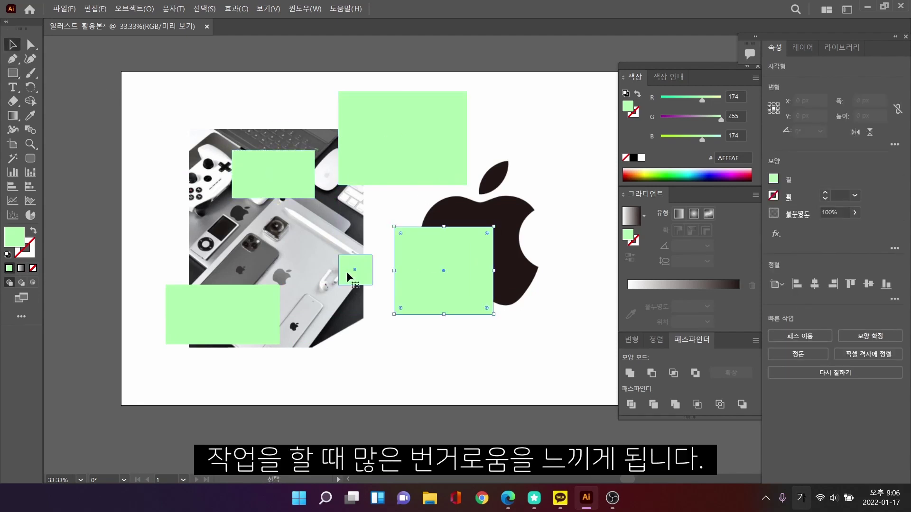
click(372, 249)
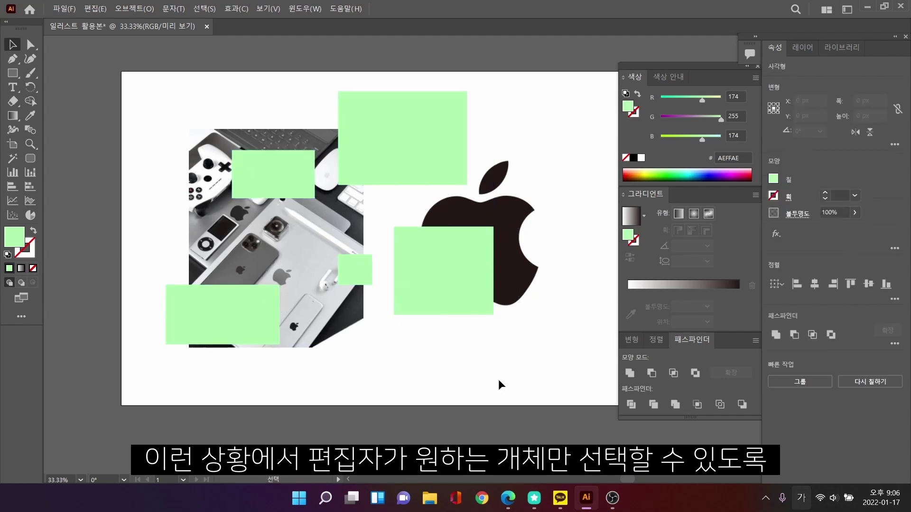
click(366, 263)
shift+click(370, 122)
shift+click(285, 180)
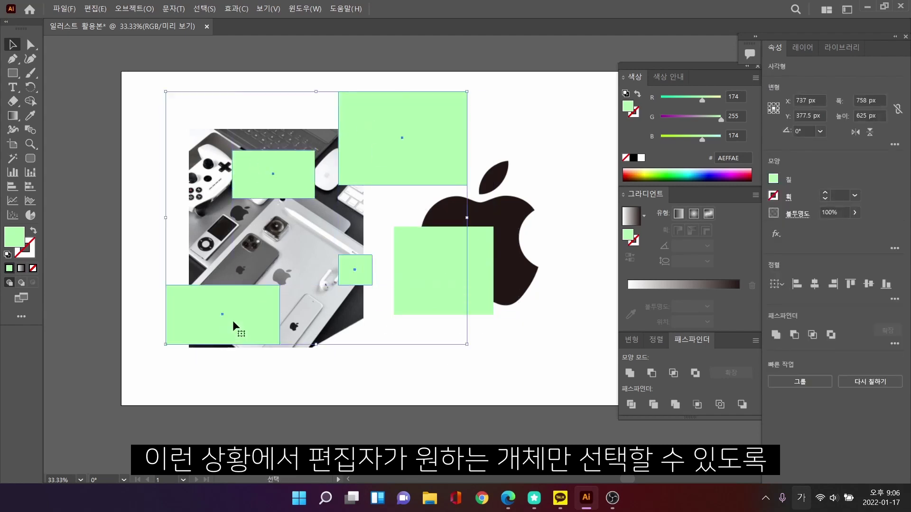
click(169, 137)
drag(467, 280, 497, 287)
key(ctrl+2)
- Marquee-select across the whole artboard to test the locks, and move the only unlocked rectangle slightly left
drag(572, 92, 144, 403)
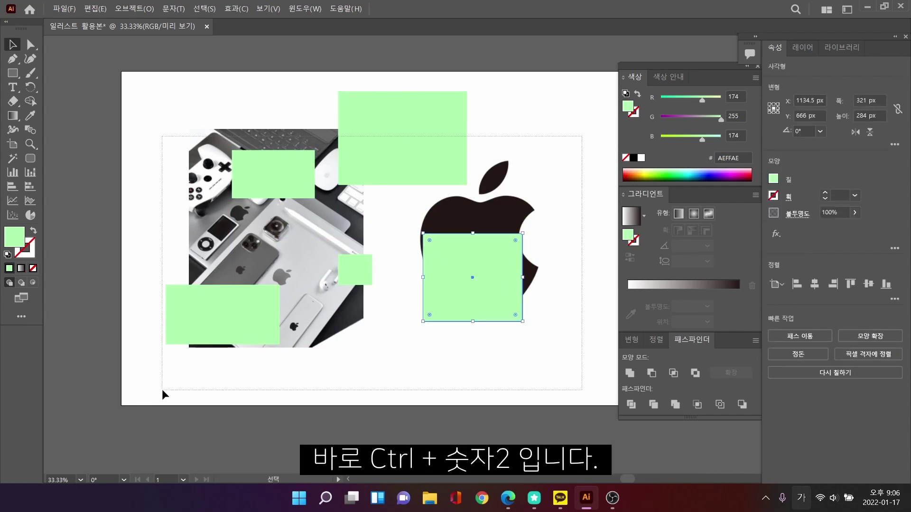
drag(580, 373, 580, 374)
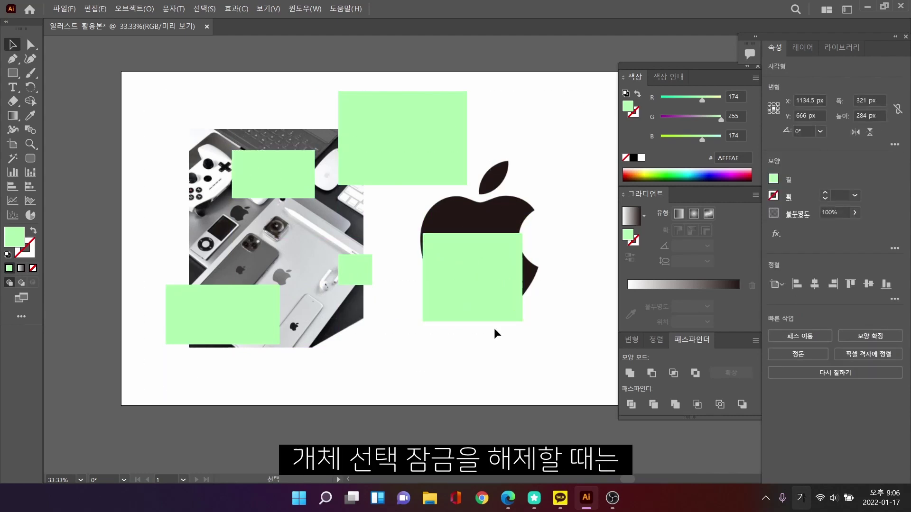
drag(465, 282, 444, 281)
click(477, 359)
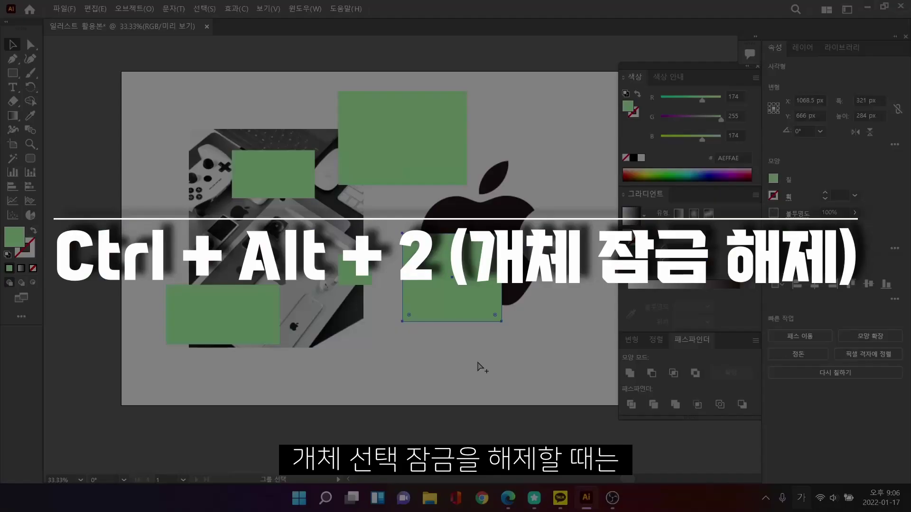
- Unlock all locked objects and try moving the photo and the Apple logo
key(ctrl+alt+2)
click(466, 377)
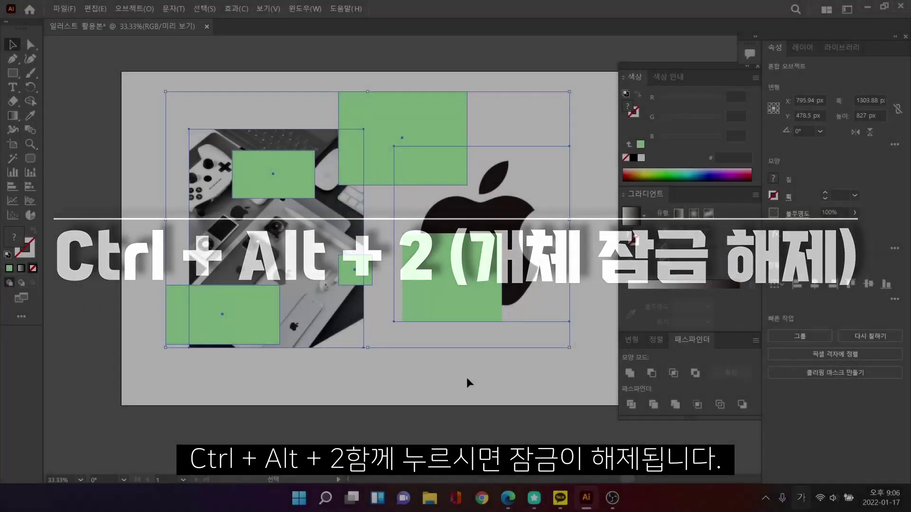
drag(271, 250, 214, 253)
drag(528, 205, 521, 210)
- Undo the test moves, the locking of the green rectangles and the drawing of all five rectangles
key(ctrl+z)
key(ctrl+z)
key(ctrl+z)
key(ctrl+z)
key(ctrl+z)
key(ctrl+z)
key(ctrl+z)
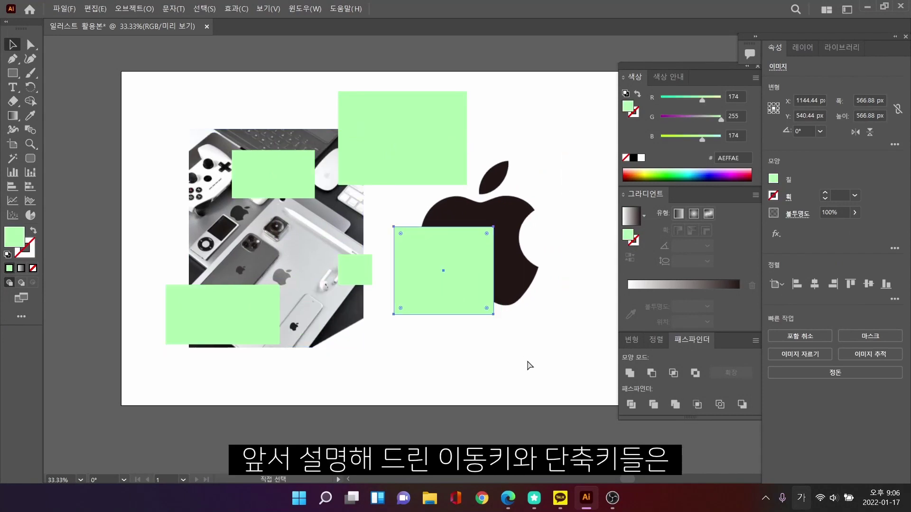
key(ctrl+z)
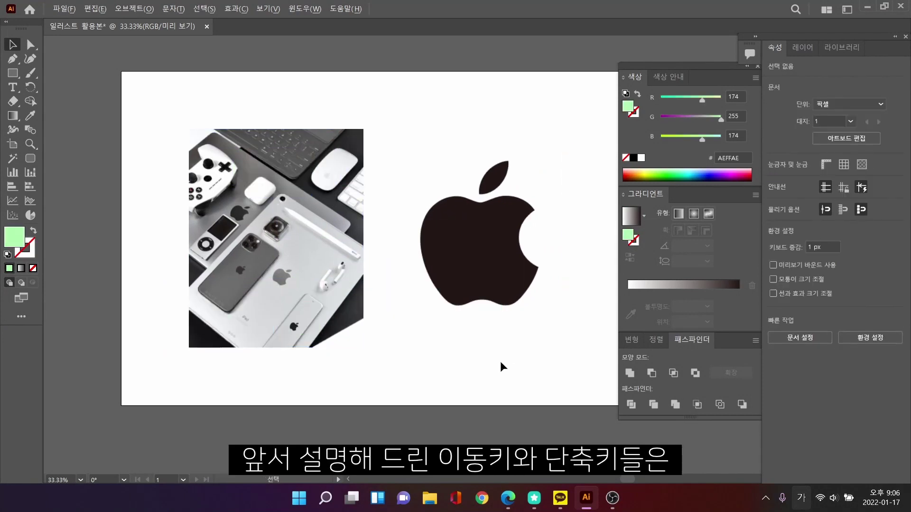
- Unlock the photo and the Apple logo, and move the logo farther to the right of the photo
drag(500, 361, 427, 369)
scroll(457, 359, down, 1)
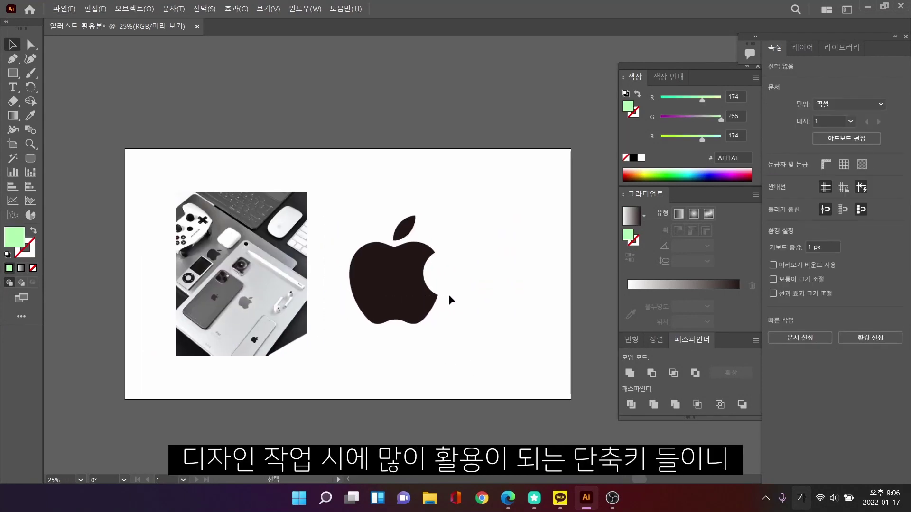
click(433, 305)
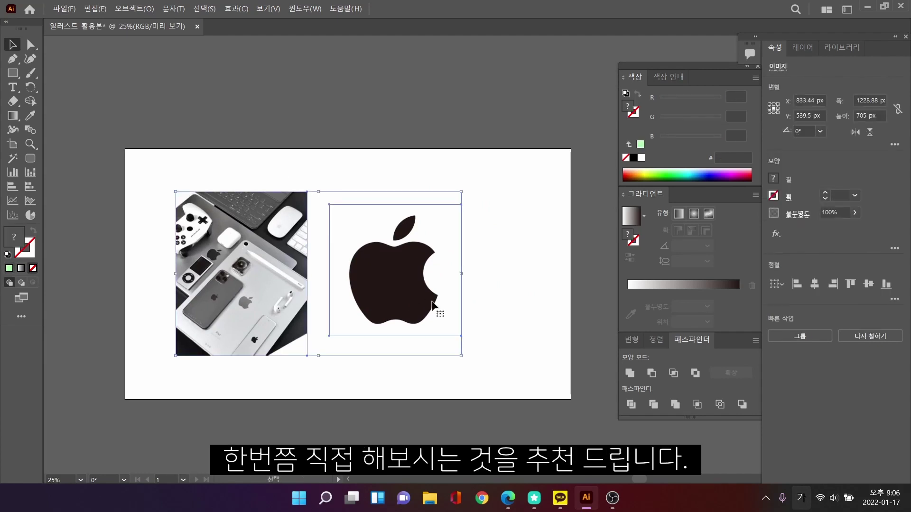
drag(433, 304, 480, 287)
click(415, 358)
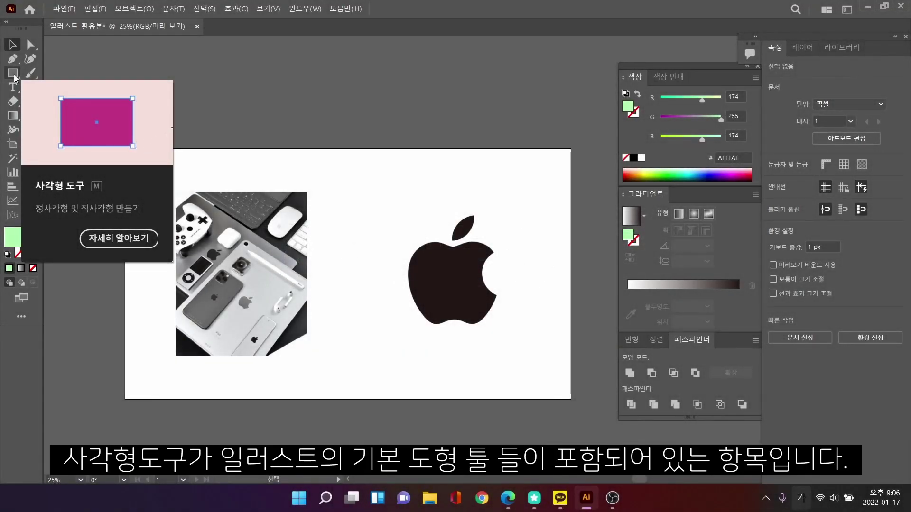
- Draw five rectangles of different sizes around the photo and logo, including one of about 360 × 184 px over the photo's upper edge
click(14, 77)
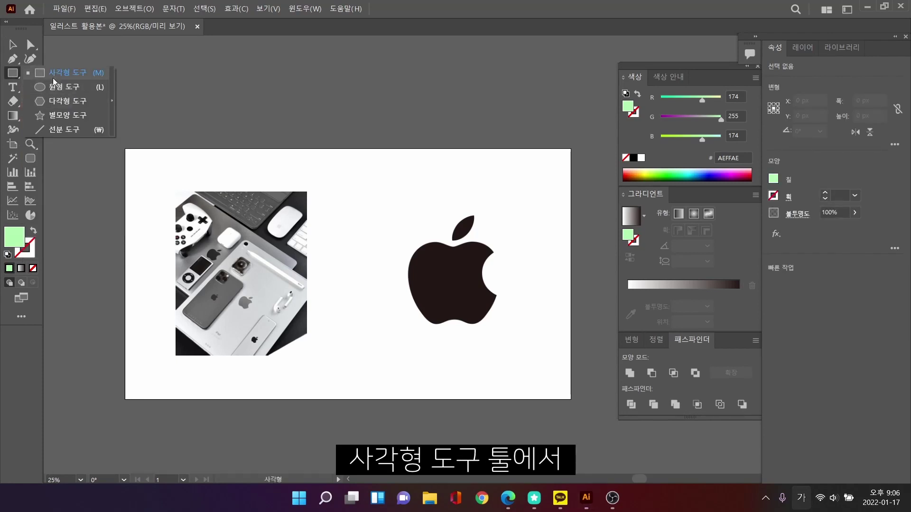
click(55, 74)
drag(313, 163, 361, 204)
drag(313, 257, 440, 300)
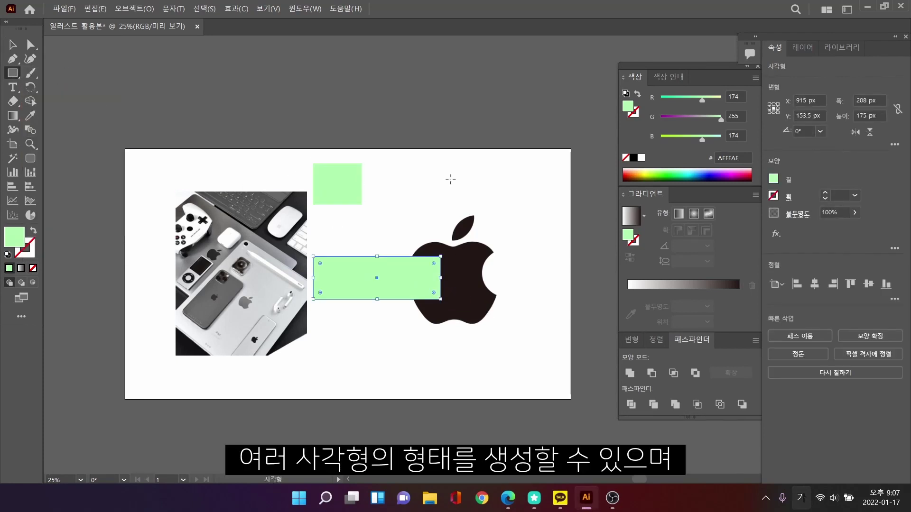
drag(450, 175, 507, 202)
drag(198, 263, 269, 301)
drag(179, 164, 262, 206)
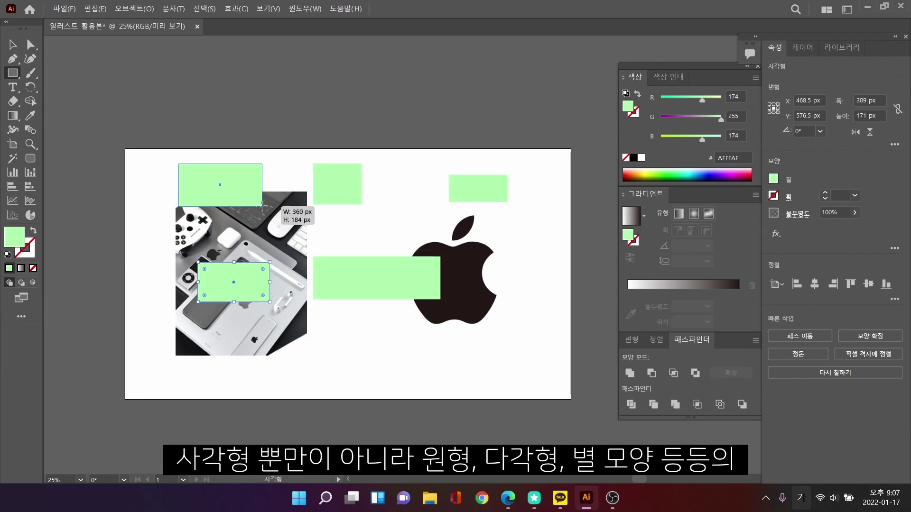
- Draw a circle beside the logo, two small ellipses below, and a circle of about 221 × 221 px between the upper rectangles
drag(13, 74, 56, 98)
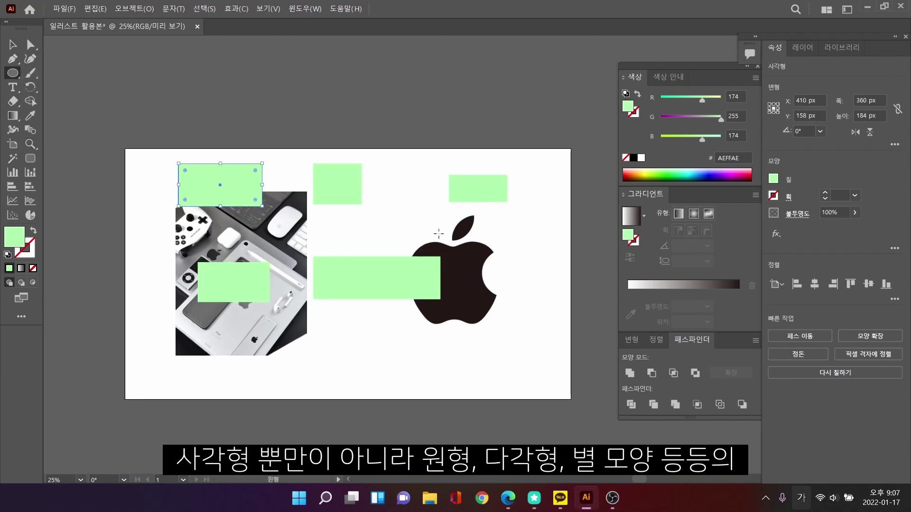
drag(496, 279, 541, 316)
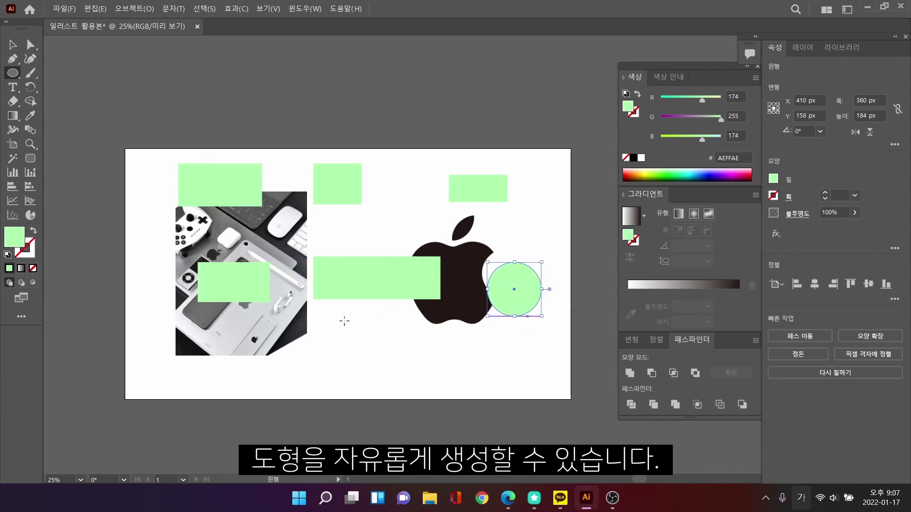
drag(315, 328, 356, 349)
drag(418, 356, 446, 379)
drag(388, 169, 440, 221)
- Create a five-sided polygon with a 50 px radius on the photo and enlarge it to about 259 × 246 px
click(13, 74)
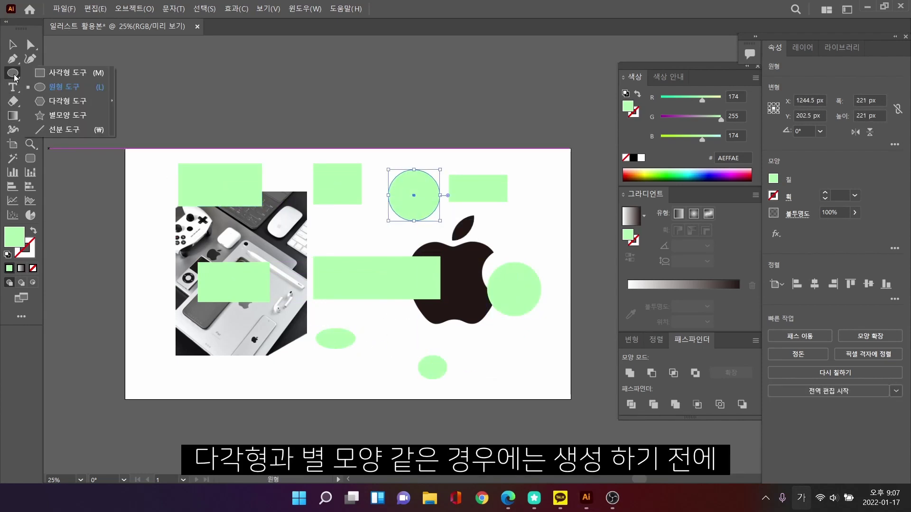
click(58, 101)
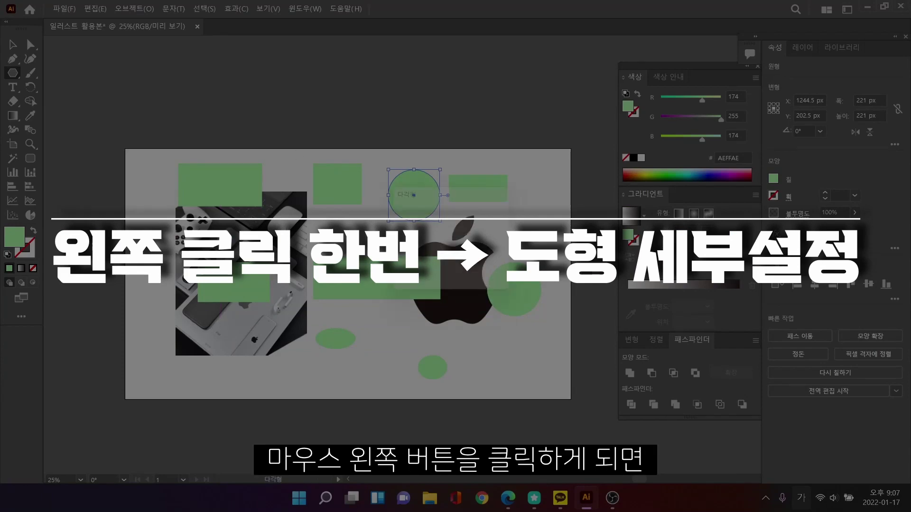
click(305, 237)
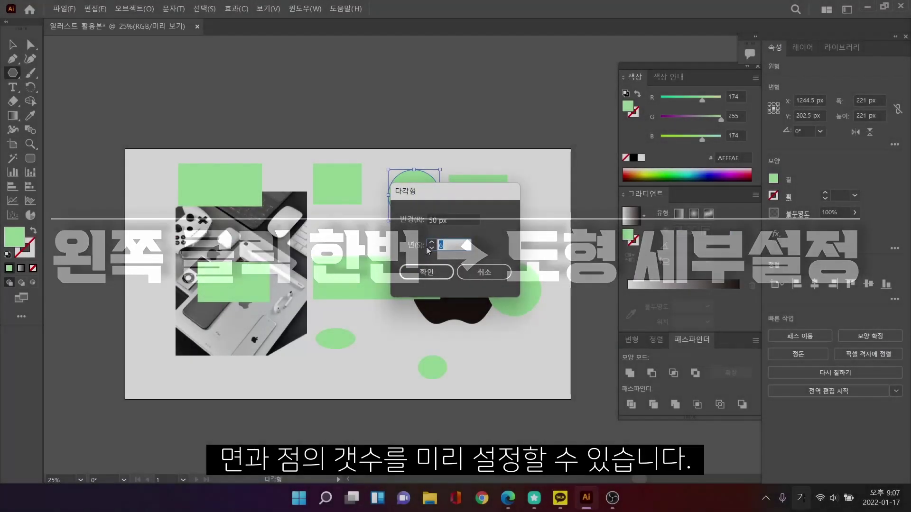
text(5)
key(Return)
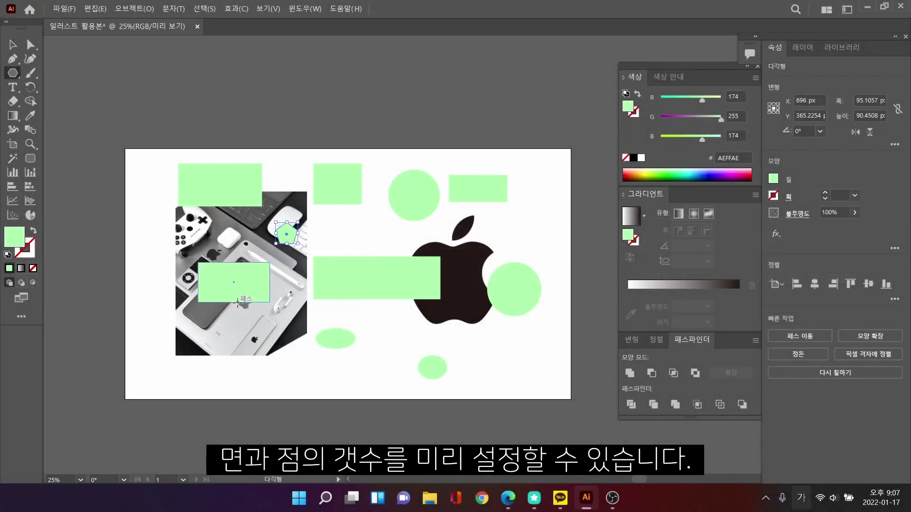
drag(291, 248, 336, 280)
- Create an eight-sided polygon with a 50 px radius on the lower part of the photo
click(313, 303)
text(8)
key(Return)
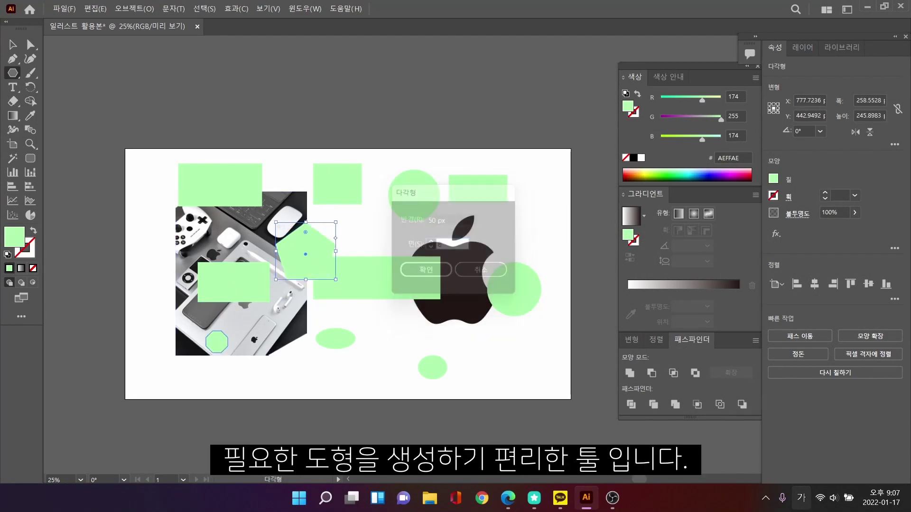
- Enlarge the octagon to about 252 × 252 px and set the default fill color to yellow F5FF6C
drag(228, 353, 265, 389)
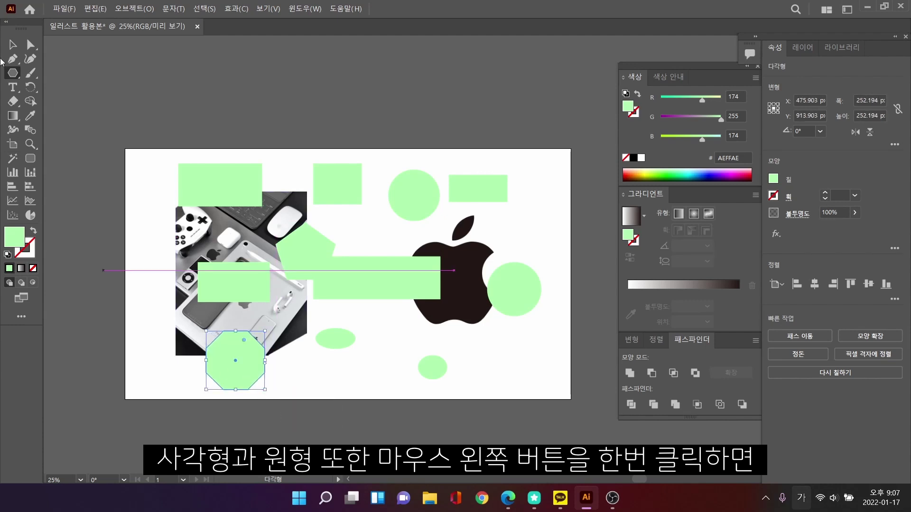
click(118, 166)
double_click(24, 240)
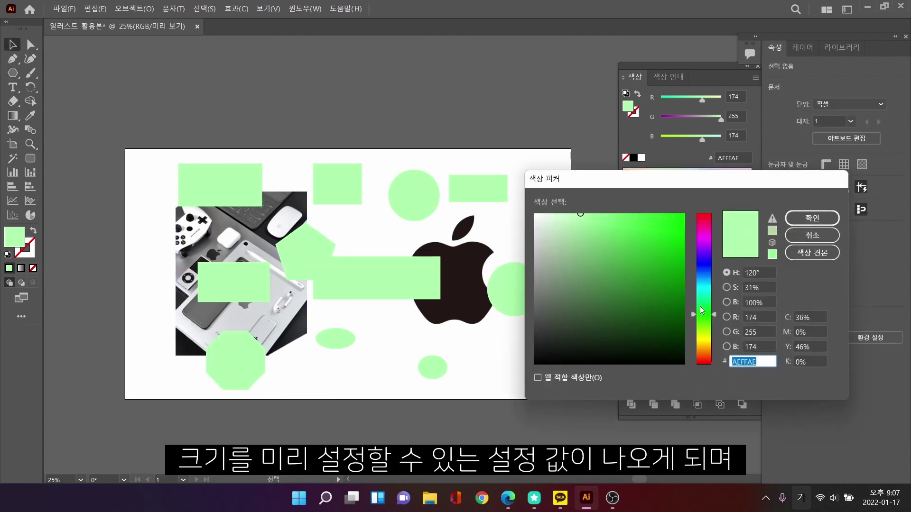
drag(702, 311, 703, 340)
click(791, 219)
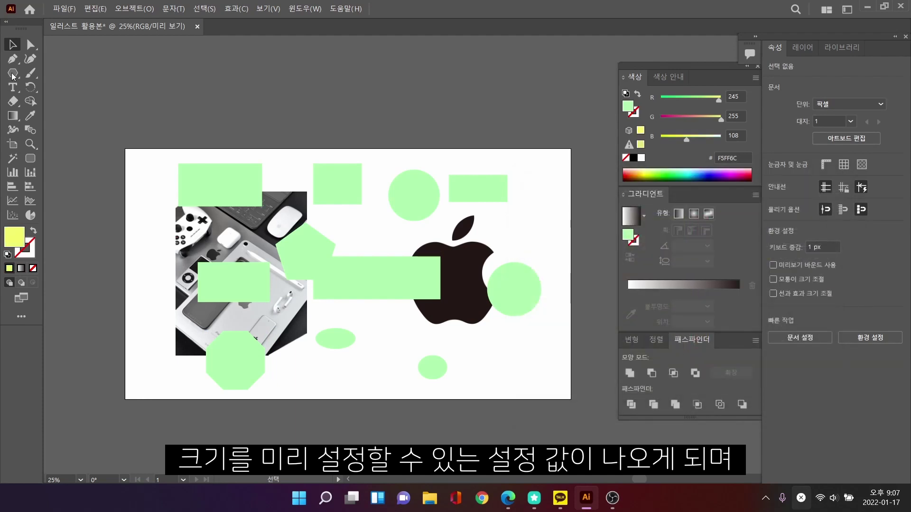
- Create an eight-pointed yellow star with radii of 25 px and 50 px above the circle beside the logo
drag(13, 73, 53, 119)
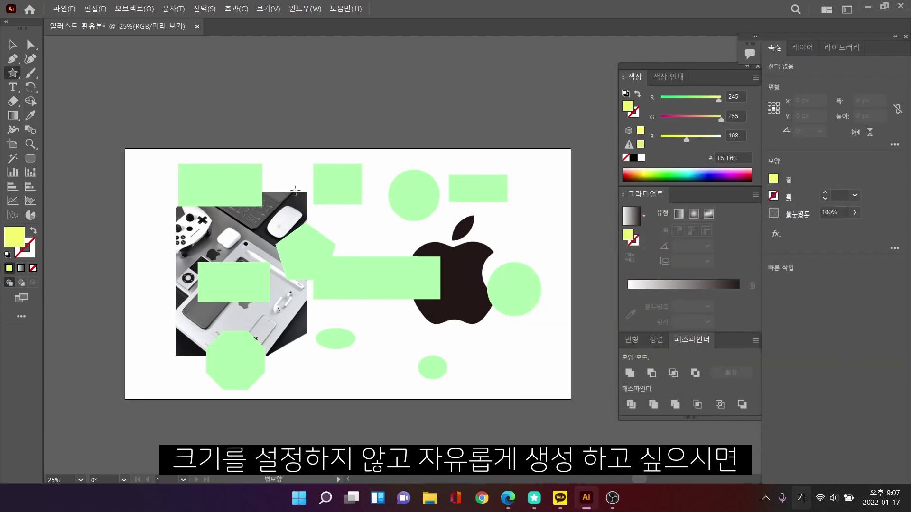
click(530, 217)
text(8)
key(Return)
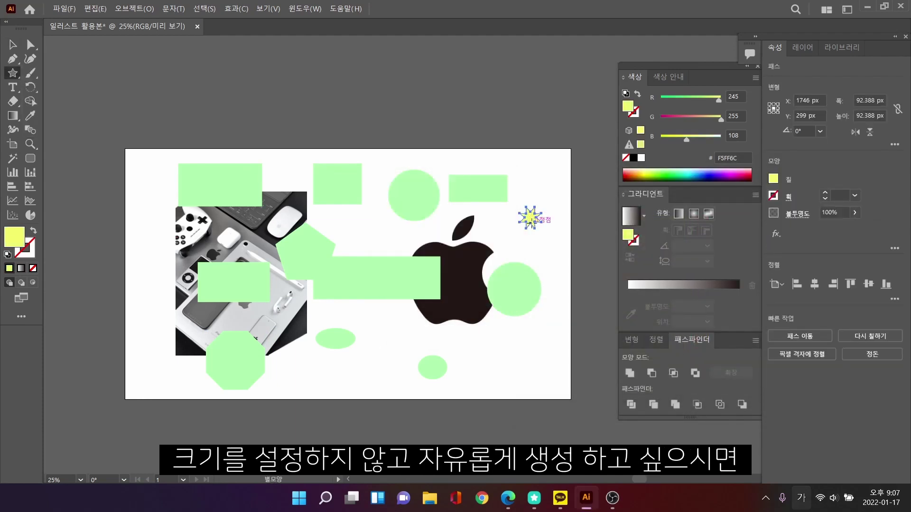
- Create a six-pointed star below the logo and a five-pointed star between the two small ellipses, with radii of 25 px and 50 px
click(502, 340)
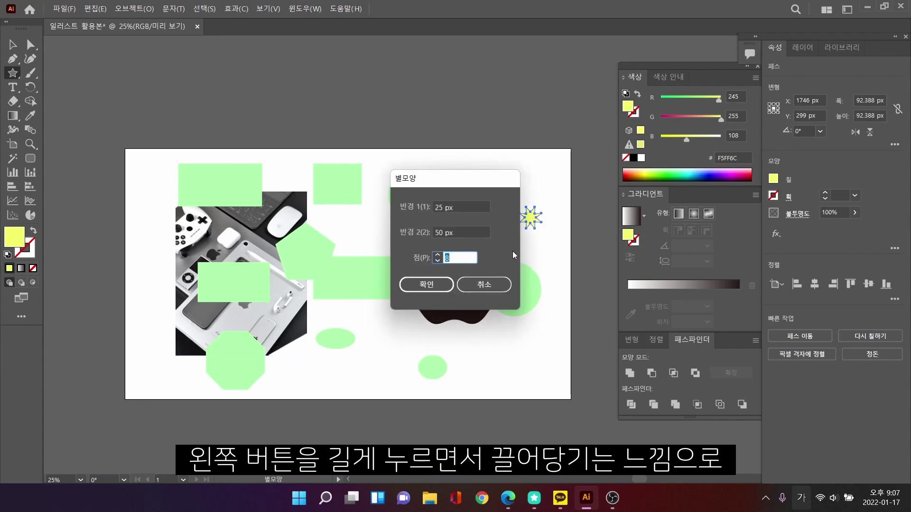
text(6)
key(Return)
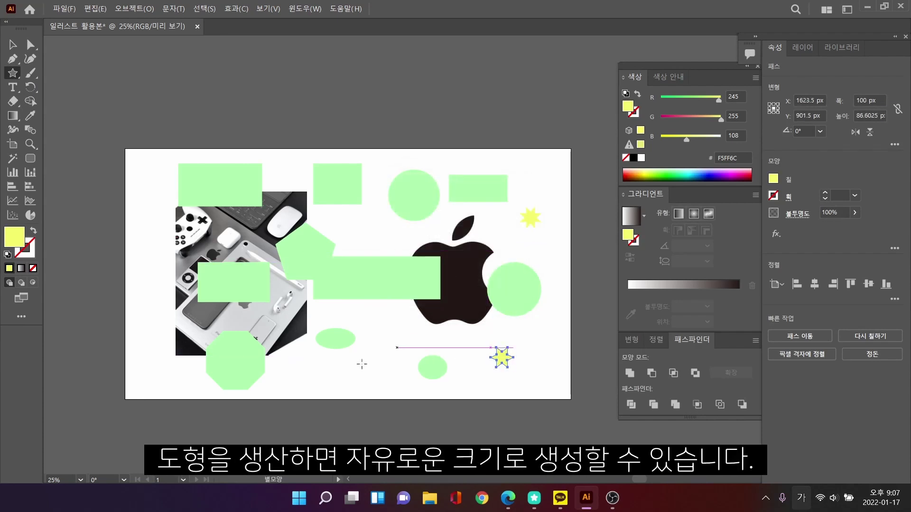
click(355, 367)
text(5)
click(413, 283)
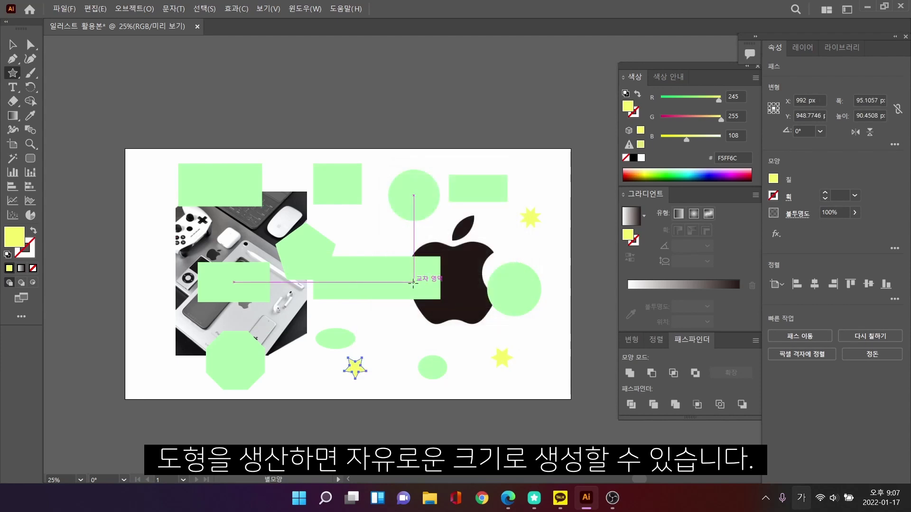
- Enlarge the five-pointed star to about 450 × 428 px so it overlaps the wide rectangle
click(13, 46)
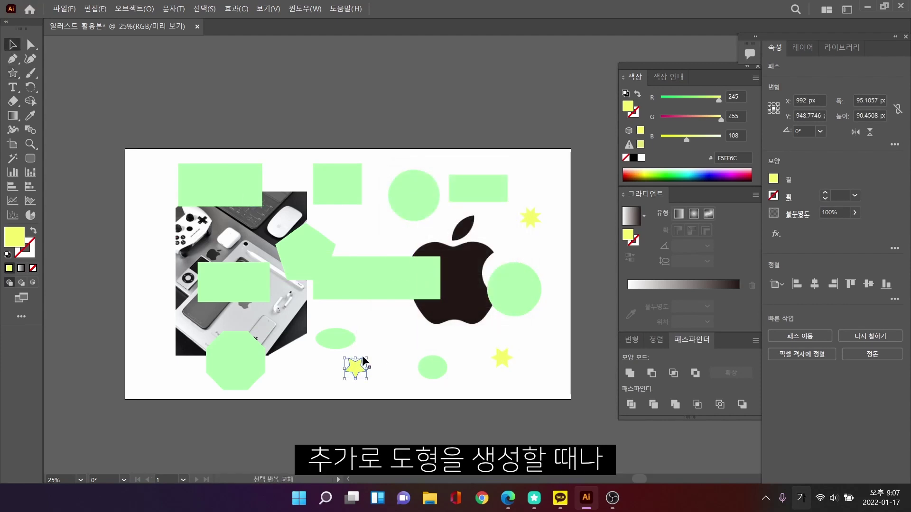
drag(363, 358, 449, 279)
drag(507, 323, 494, 300)
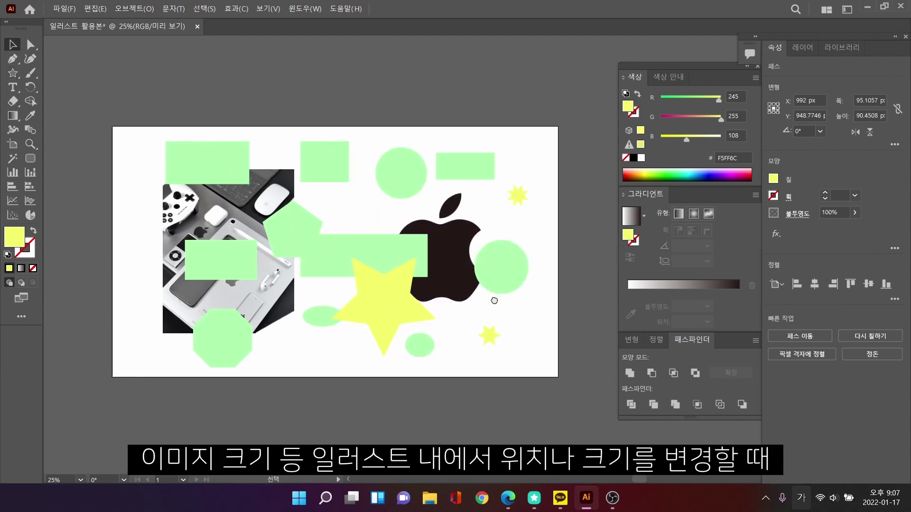
click(494, 301)
key(ctrl+plus)
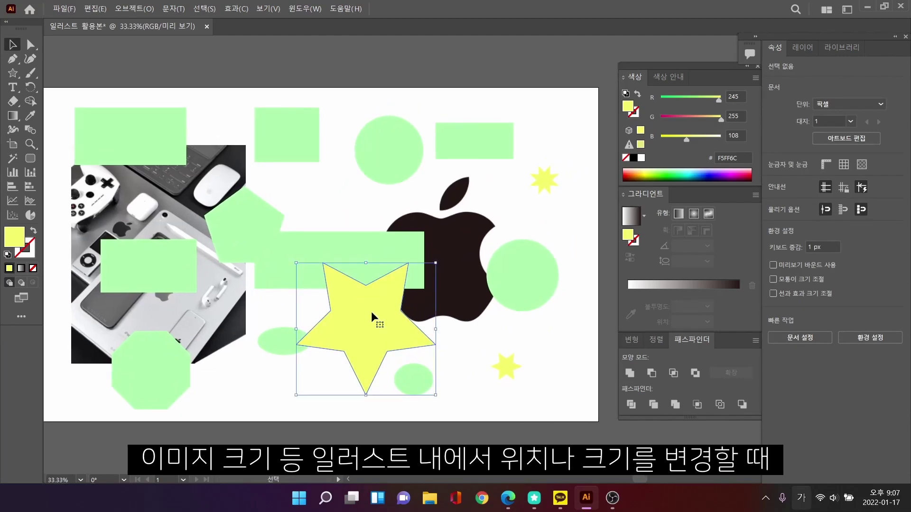
- Try scaling the five-pointed star proportionally to about 768 × 730 px, and undo the resize
click(371, 312)
shift+click(375, 320)
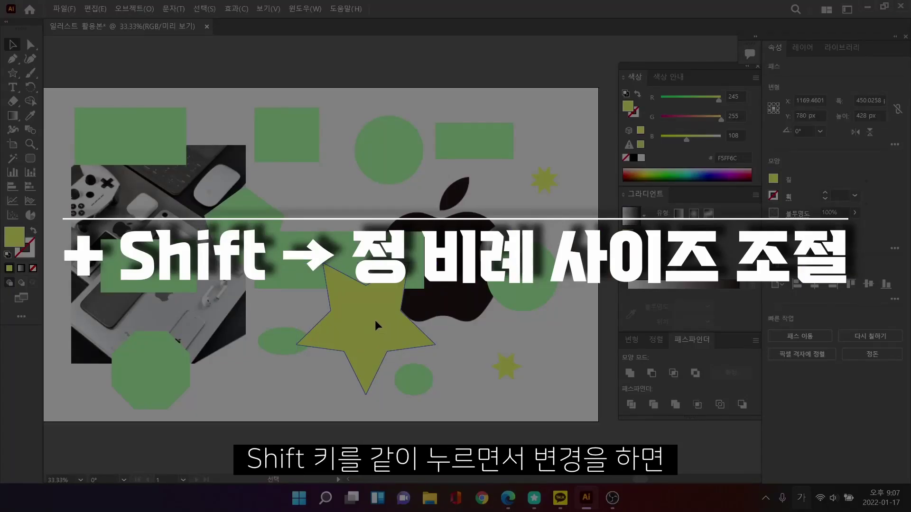
click(377, 324)
drag(435, 264, 535, 150)
drag(523, 184, 524, 195)
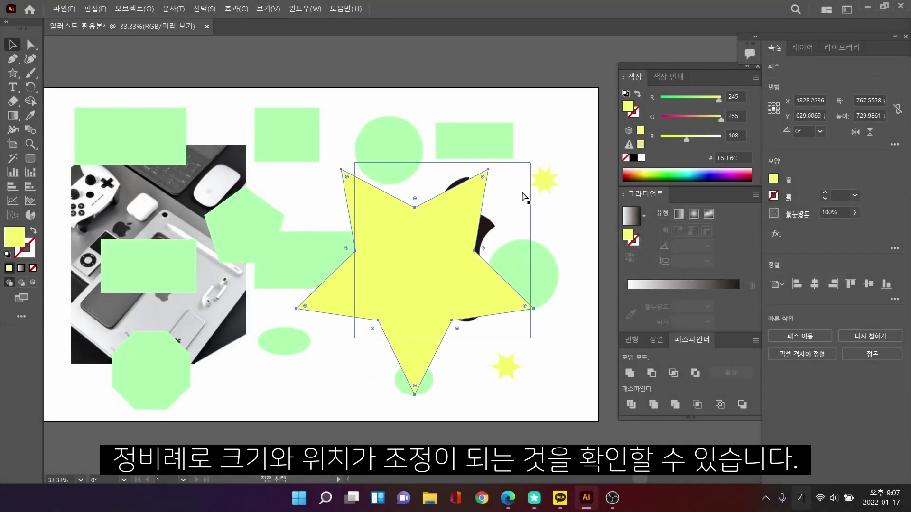
key(ctrl+z)
mouse_move(435, 262)
mouse_down()
mouse_move(505, 189)
mouse_move(602, 132)
mouse_move(439, 262)
mouse_up()
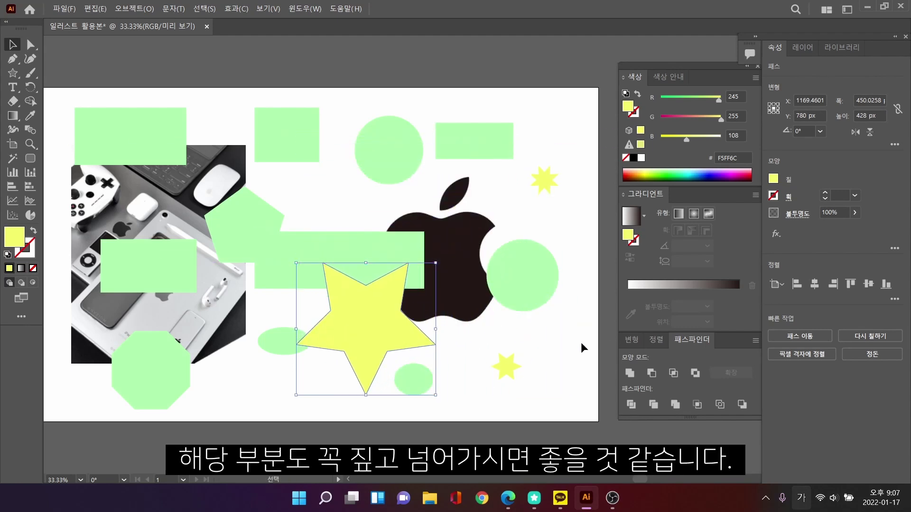
click(580, 343)
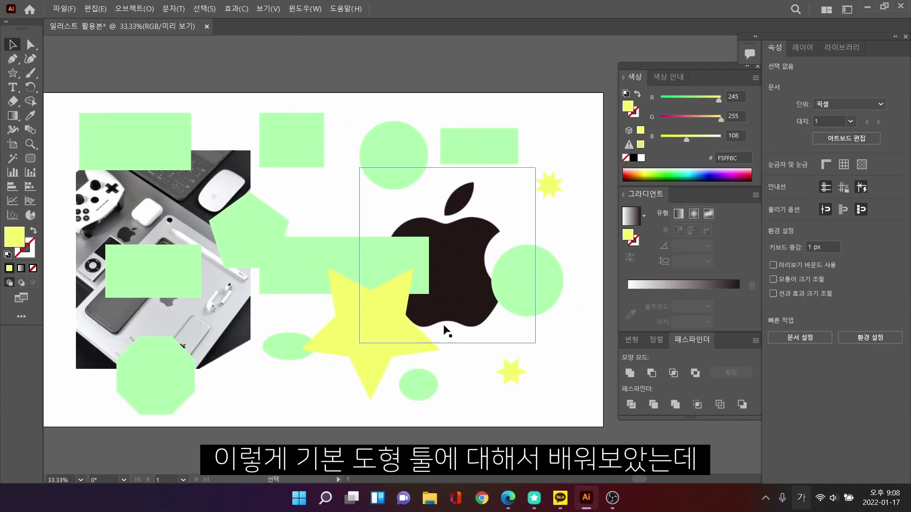
- Undo all the drawn stars, polygons, ellipses and rectangles back to just the photo and the logo
scroll(472, 384, down, 1)
key(ctrl+z)
key(ctrl+z)
key(ctrl+z)
key(ctrl+z)
key(ctrl+z)
key(ctrl+z)
key(ctrl+z)
key(ctrl+z)
key(ctrl+z)
key(ctrl+z)
key(ctrl+z)
key(ctrl+z)
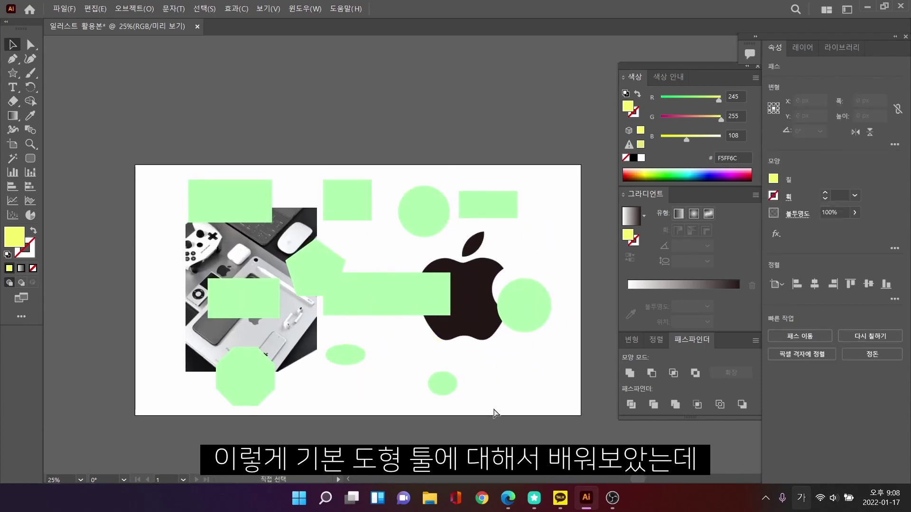
key(ctrl+z)
key(ctrl+z)
key(ctrl+z)
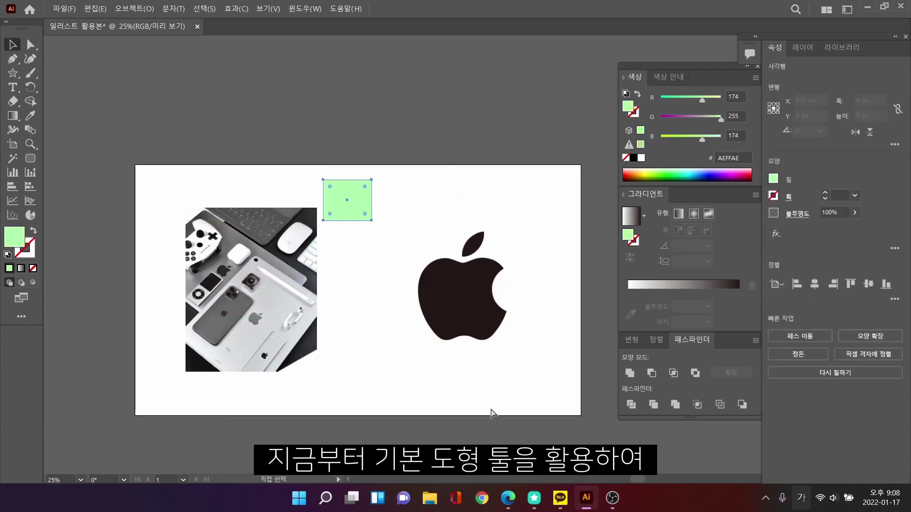
- Move the logo about 129 px horizontally away from the photo
scroll(366, 319, down, 1)
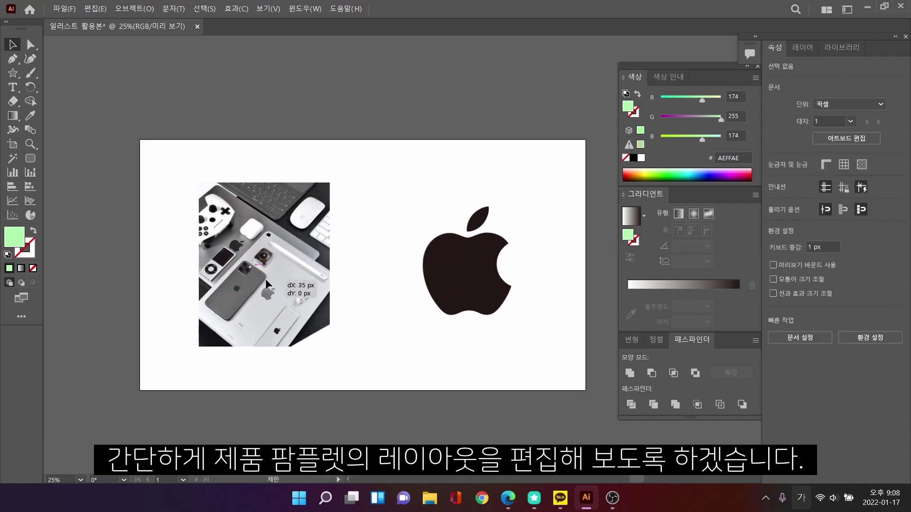
click(464, 294)
drag(464, 294, 489, 295)
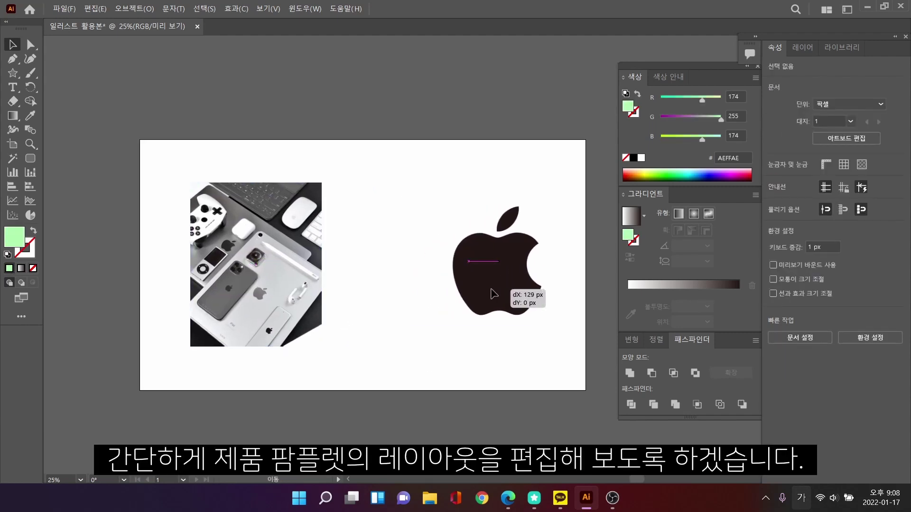
click(362, 318)
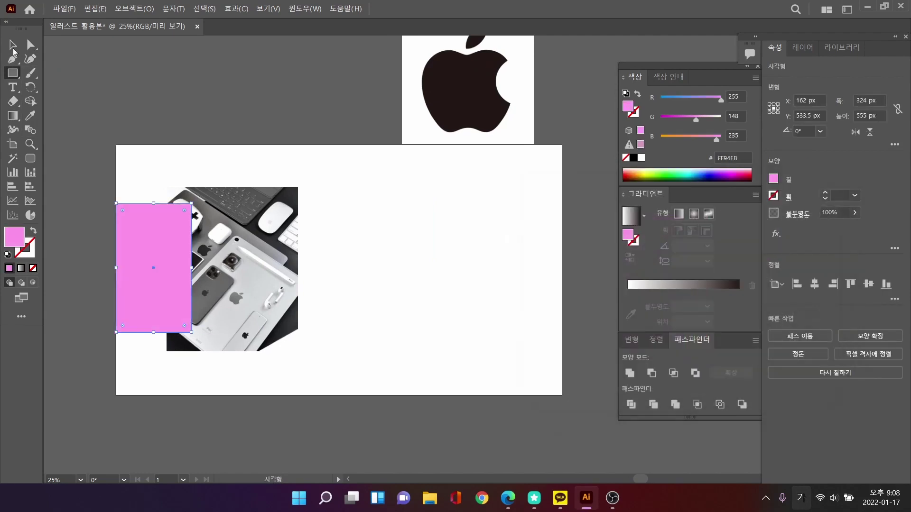
- Draw two overlapping rectangular frames with a pink outline, one around the photo's upper part and one extending past its side
scroll(126, 257, up, 1)
click(12, 45)
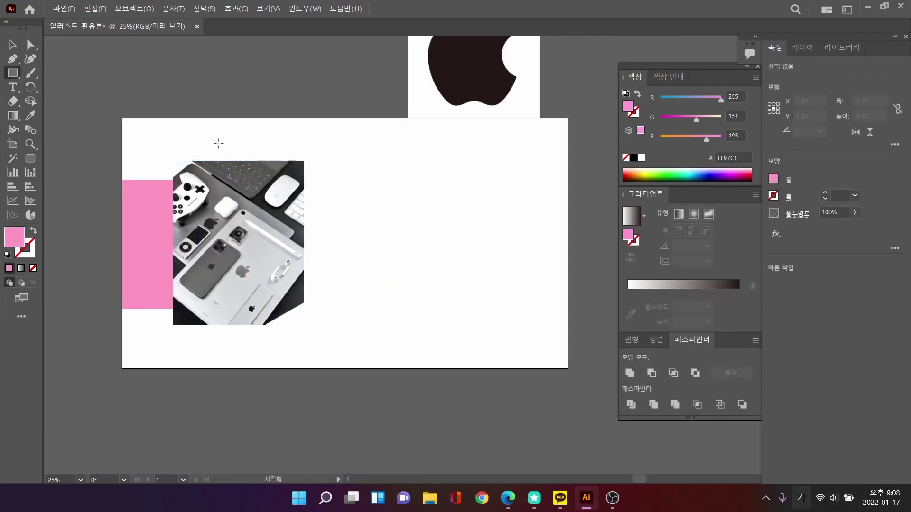
drag(217, 143, 409, 279)
drag(175, 121, 345, 251)
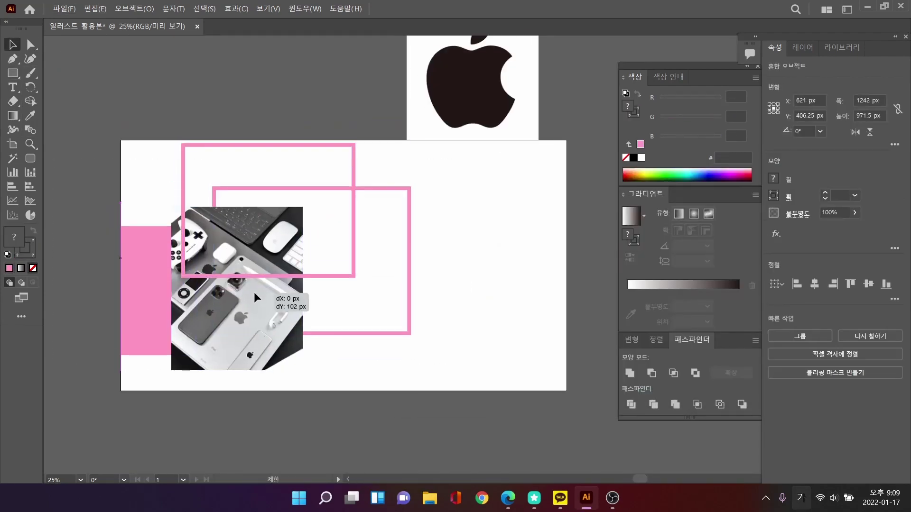
right_click(357, 56)
key(Escape)
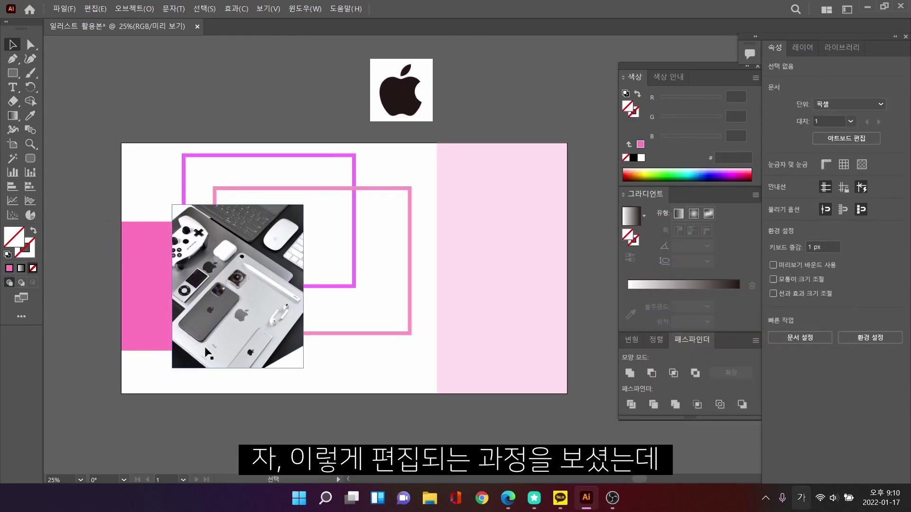
- Send the photo to the very back, behind the pink rectangle and both frames
scroll(197, 258, up, 2)
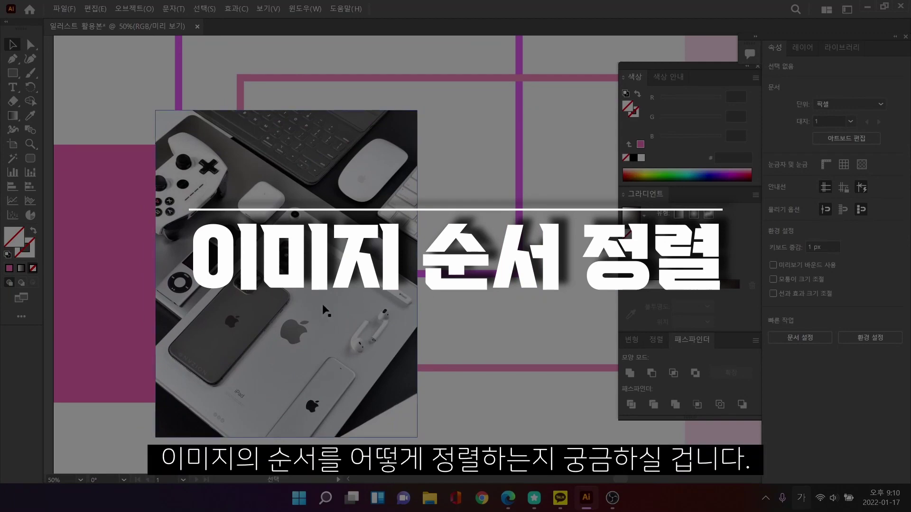
click(323, 304)
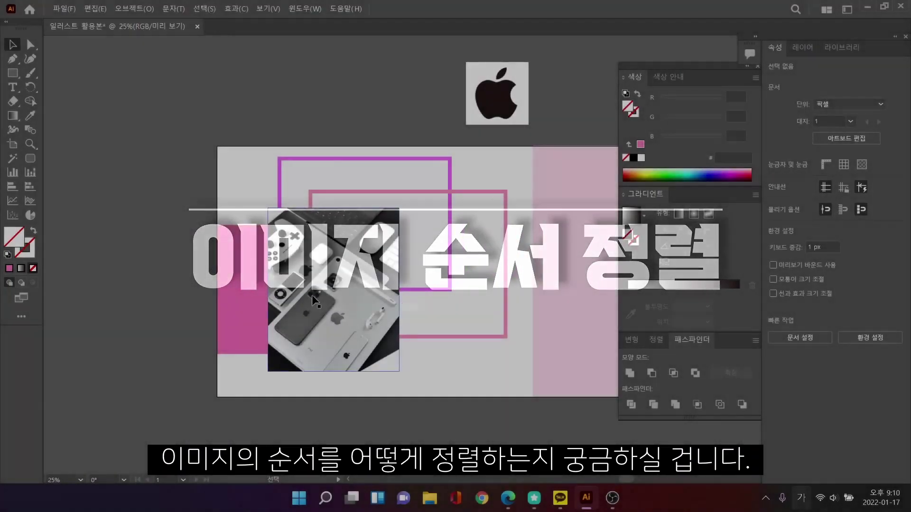
drag(321, 260, 338, 301)
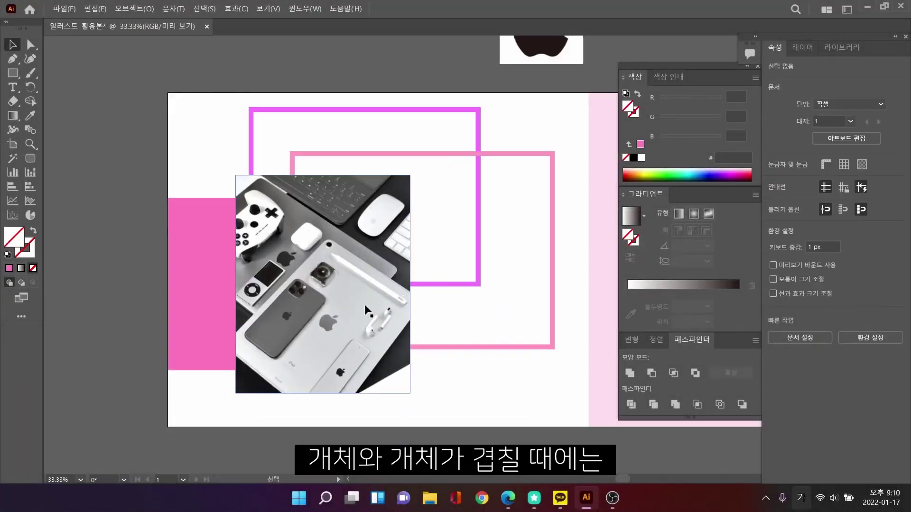
click(282, 249)
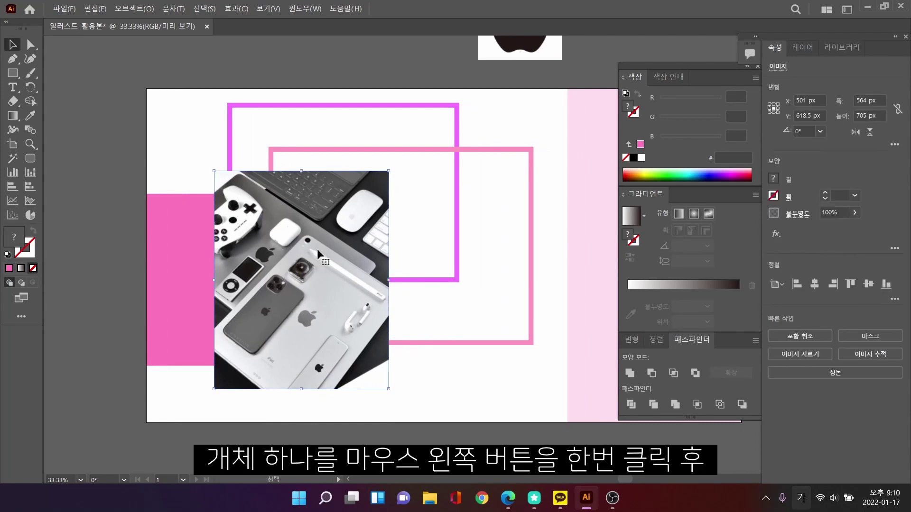
right_click(317, 249)
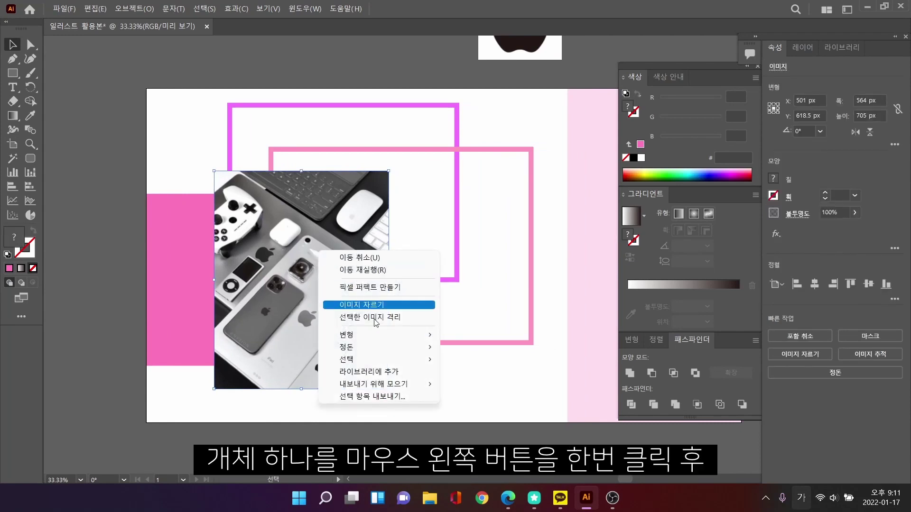
mouse_move(396, 349)
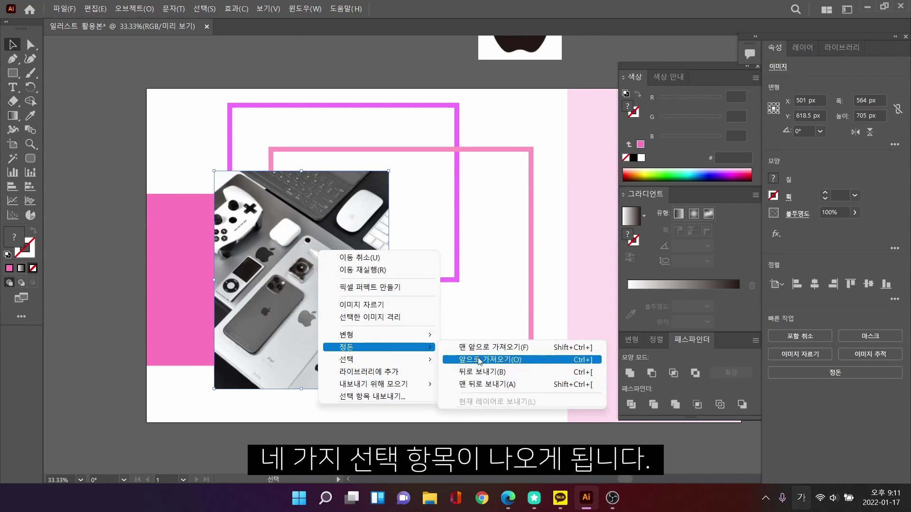
click(483, 385)
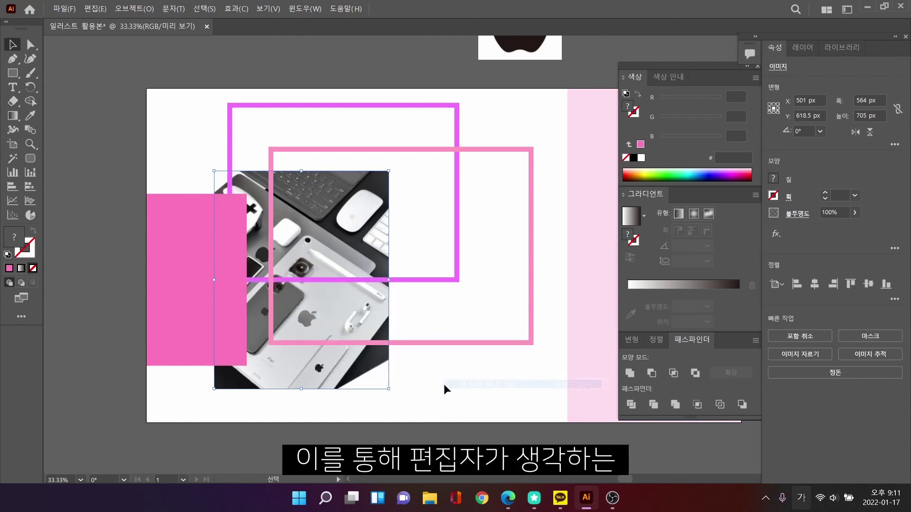
click(443, 383)
- Bring the photo in front of the pink rectangle and both frames
right_click(332, 311)
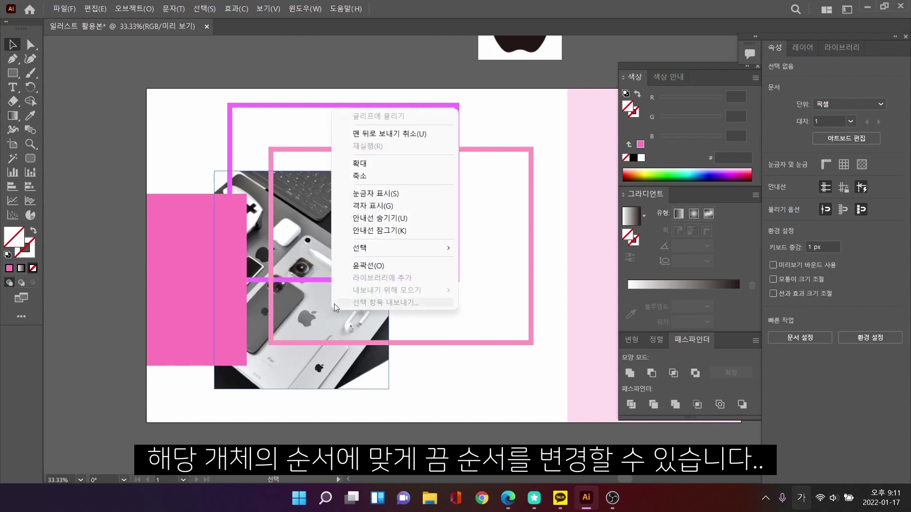
right_click(310, 319)
mouse_move(382, 417)
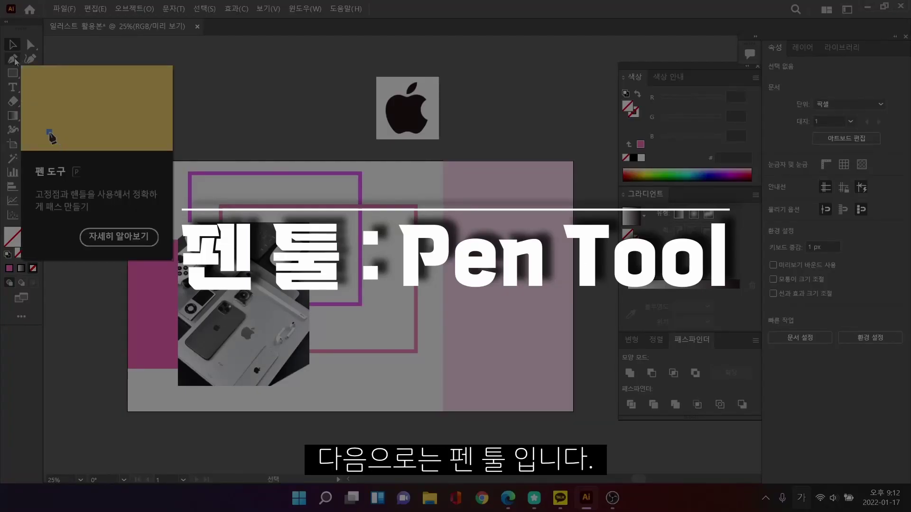
- Trace the logo leaf's lower-right edge from its tip to its base with the Pen tool and apply a pink FF78BC stroke
scroll(427, 97, up, 6)
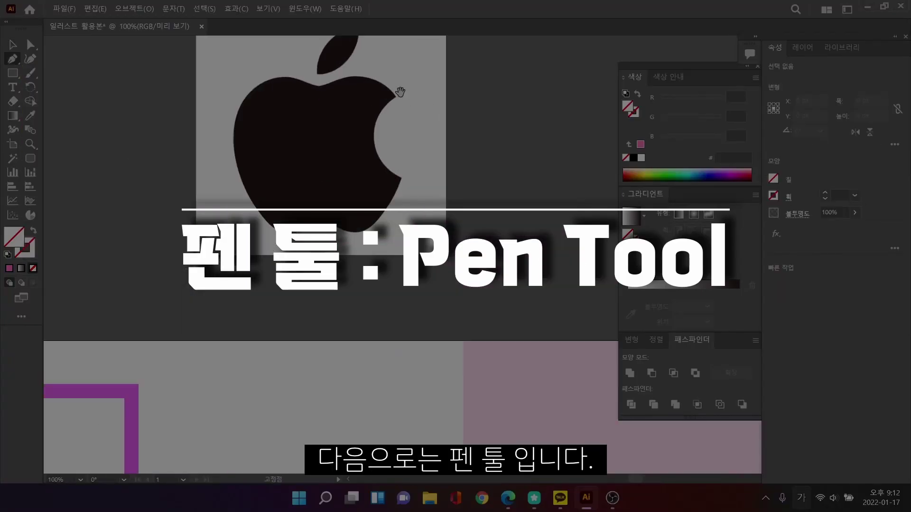
click(418, 94)
drag(188, 271, 164, 245)
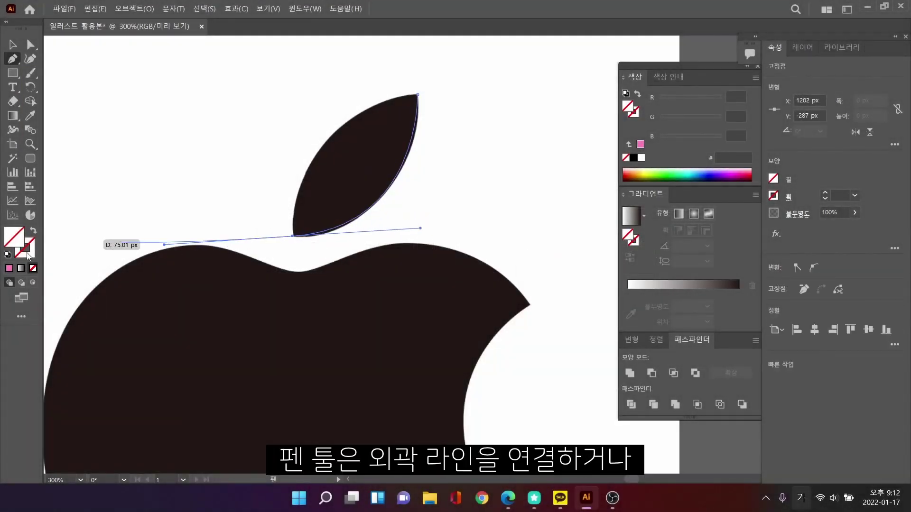
click(30, 255)
click(9, 268)
- Continue the Pen path from the leaf's base along its upper-left edge and close it with a curve at the tip
click(13, 58)
click(293, 236)
drag(431, 94, 559, 60)
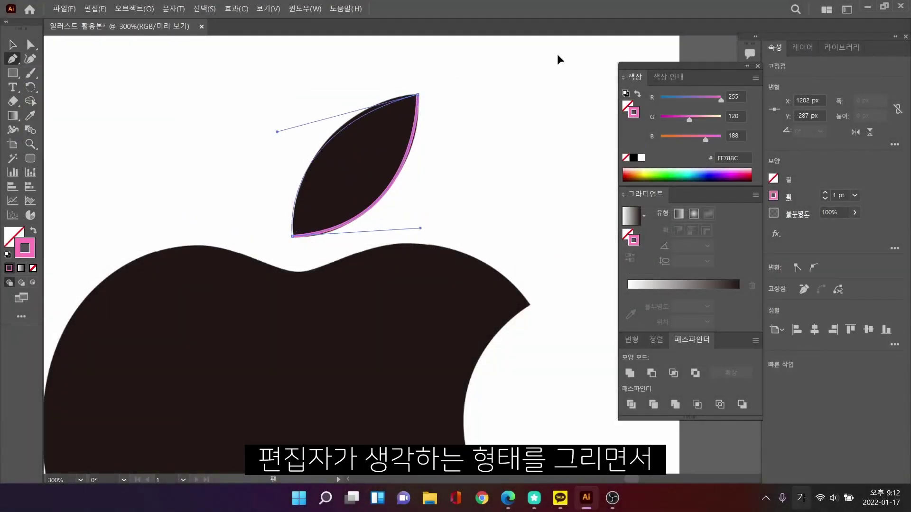
- Trace the apple's bite from its upper tip to its lower tip with the Pen tool and apply the pink FF78BC stroke
ctrl+click(102, 102)
scroll(257, 172, down, 3)
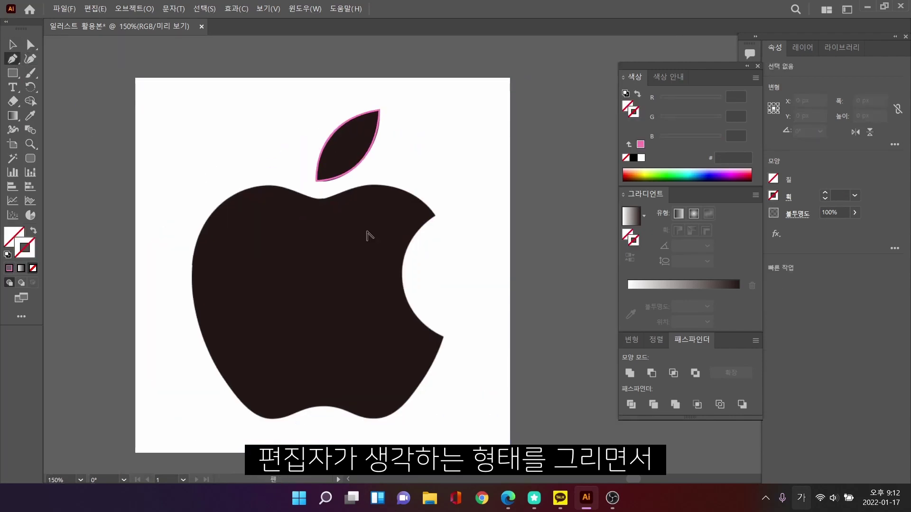
scroll(368, 236, up, 3)
drag(440, 340, 468, 420)
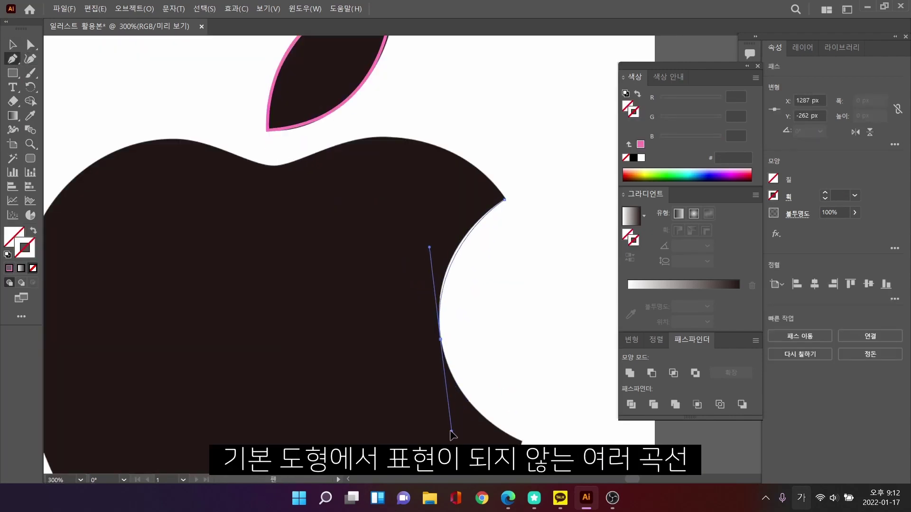
click(440, 340)
scroll(445, 342, down, 3)
scroll(446, 342, right, 2)
drag(434, 328, 507, 359)
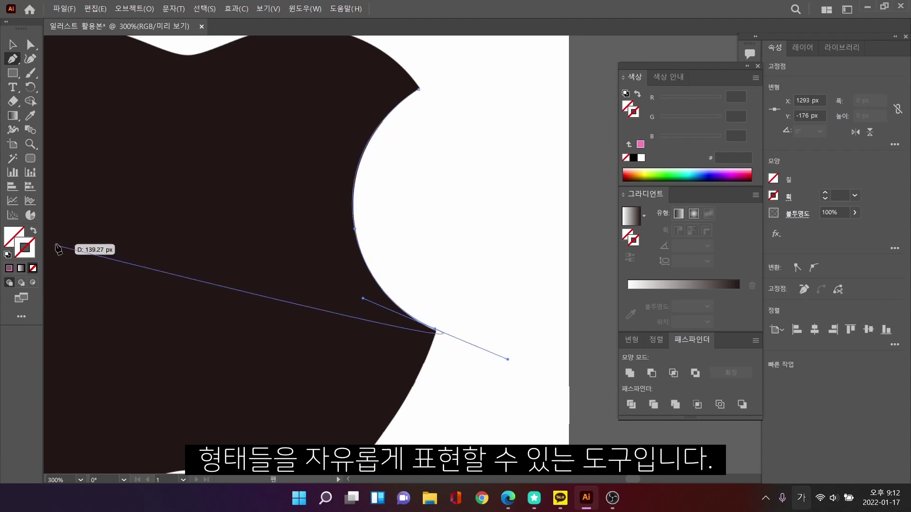
key(comma)
- Continue the Pen path from the bite's lower tip along the apple's lower-right edge to the bottom of the right lobe
scroll(434, 330, down, 3)
scroll(434, 330, left, 2)
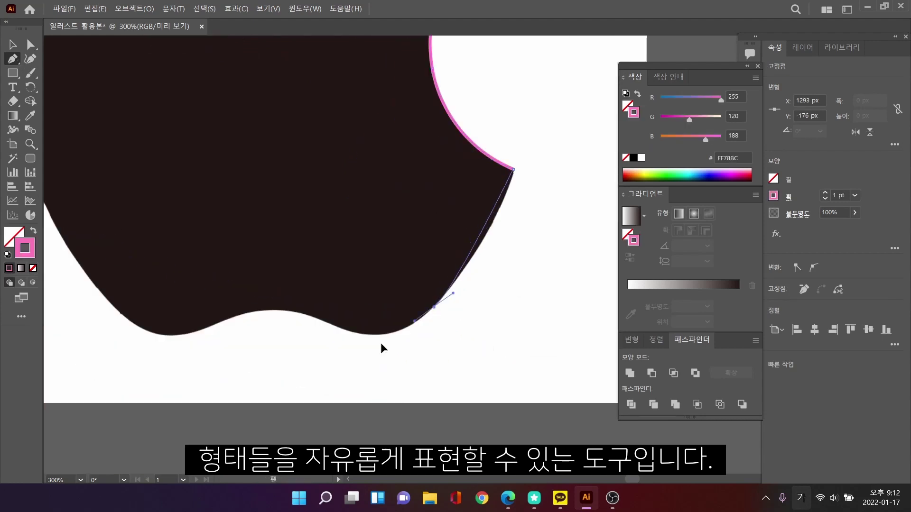
drag(433, 306, 370, 371)
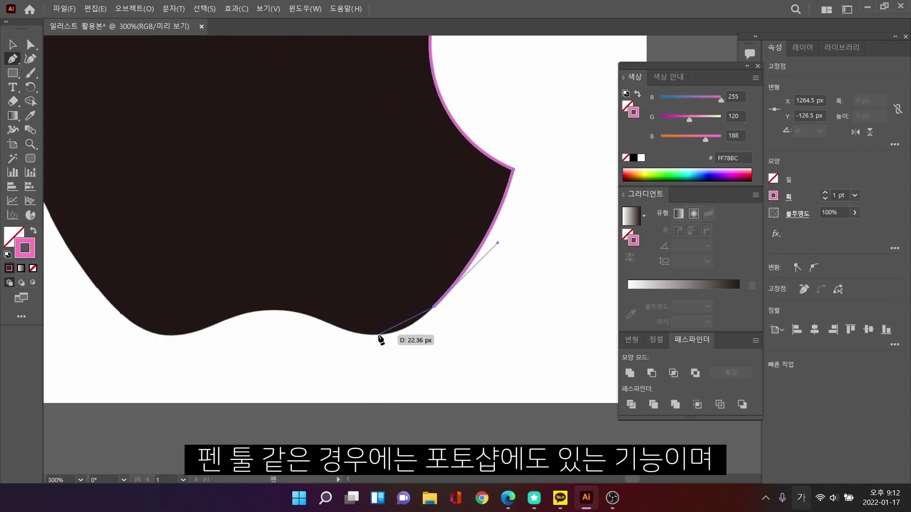
drag(378, 335, 346, 335)
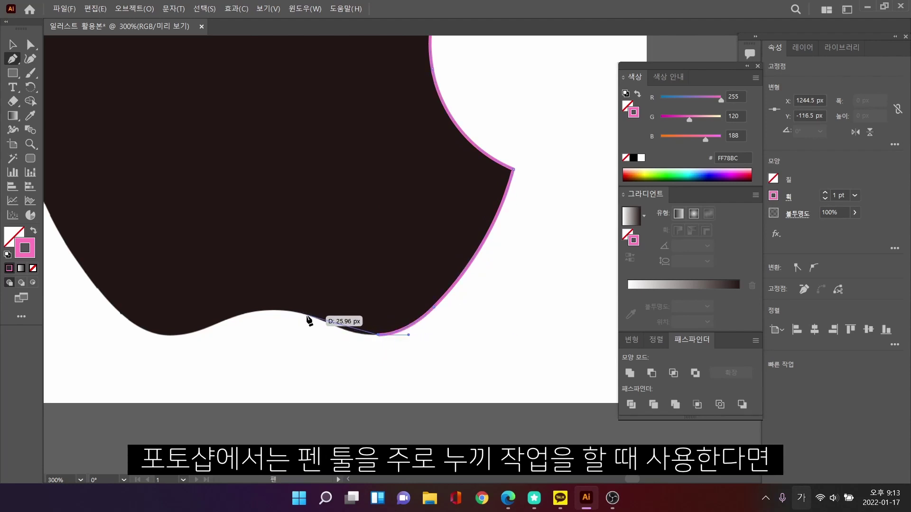
- Continue the Pen path along the apple's wavy bottom edge to the lowest point of the left lobe
drag(268, 301, 331, 327)
scroll(331, 327, up, 2)
drag(294, 301, 292, 299)
click(326, 322)
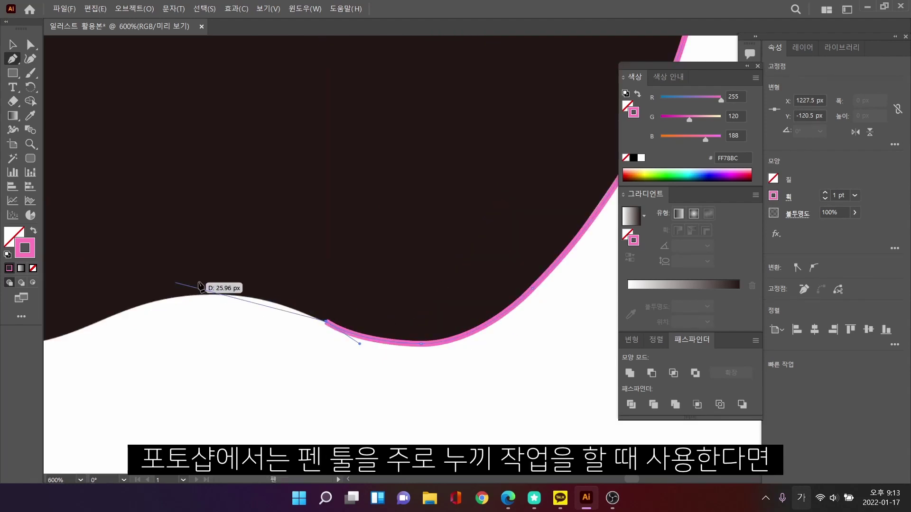
drag(226, 294, 407, 285)
click(226, 294)
scroll(227, 294, down, 1)
scroll(407, 285, up, 1)
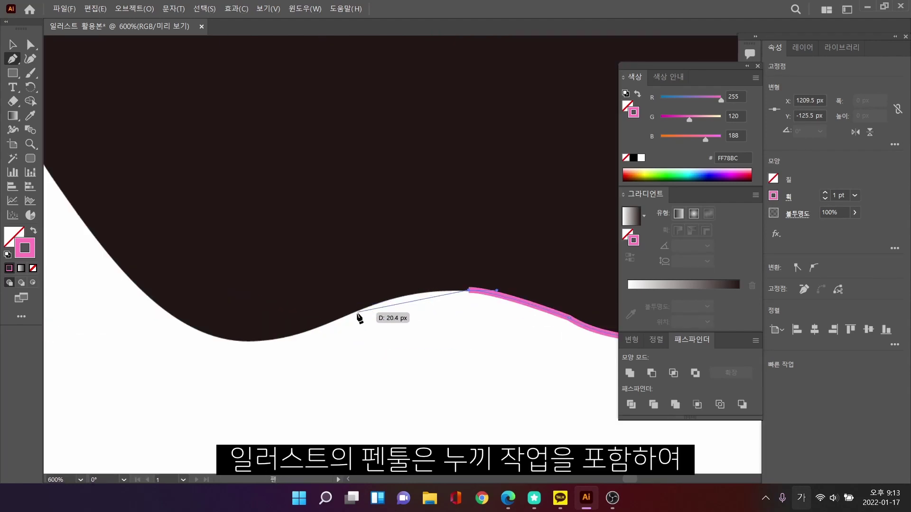
click(248, 340)
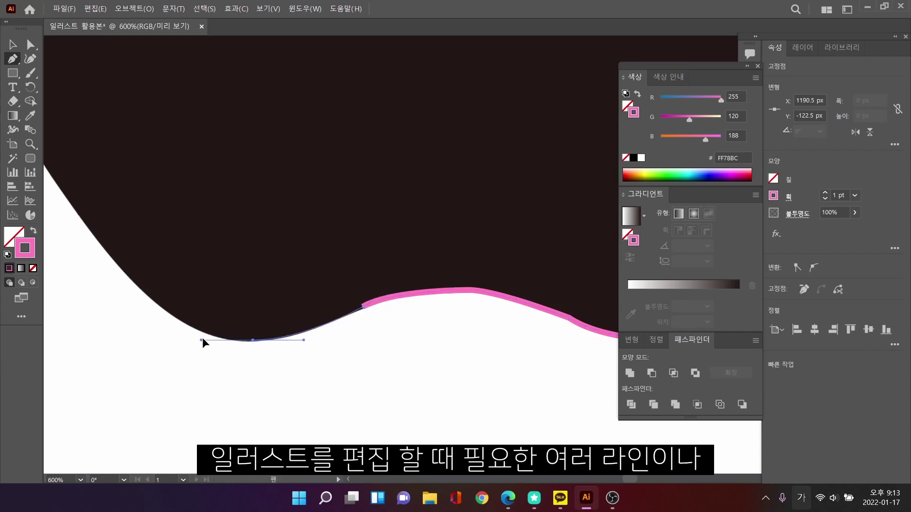
- Continue the Pen path up the apple's left side to the top of the upper-left lobe
mouse_move(89, 242)
mouse_down()
mouse_move(244, 319)
mouse_move(172, 218)
mouse_up()
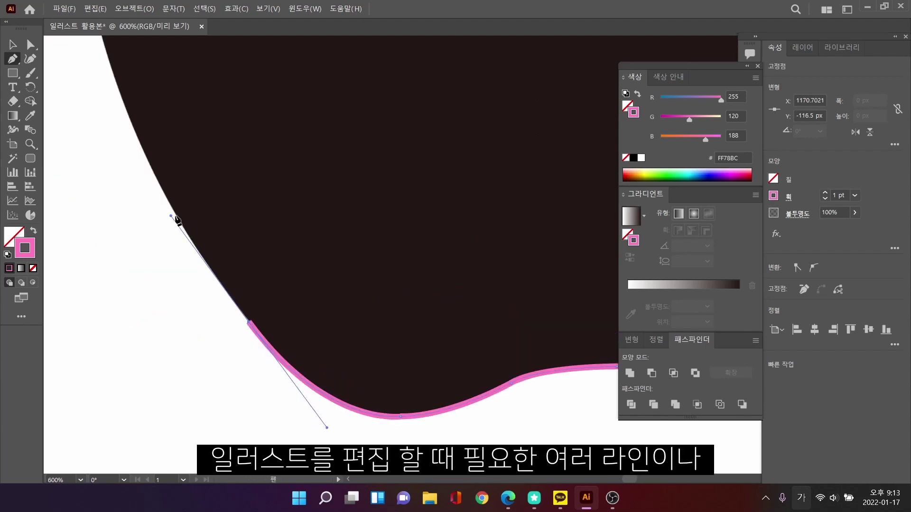
scroll(265, 325, down, 2)
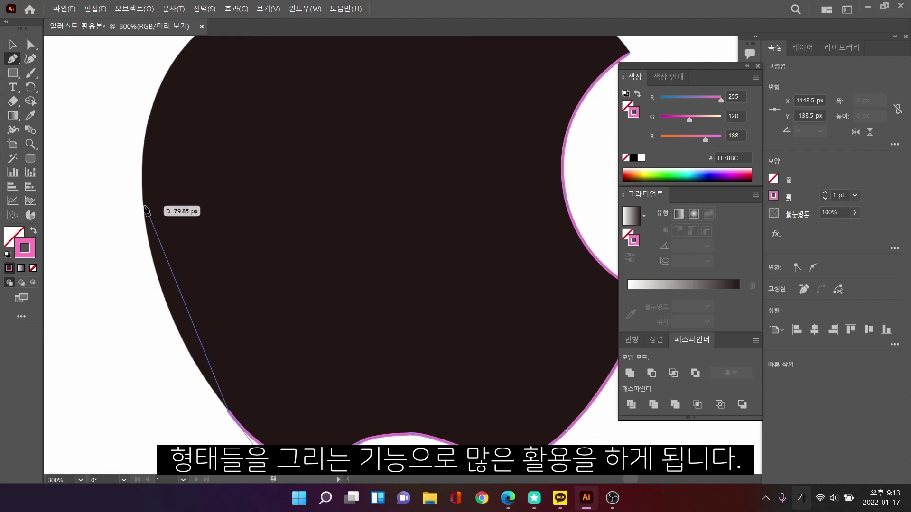
drag(143, 207, 140, 108)
scroll(224, 164, up, 3)
scroll(224, 164, right, 1)
drag(225, 157, 365, 127)
click(225, 158)
- Continue the Pen path through the top notch and over the right lobe, closing it at the bite's upper tip
drag(323, 171, 395, 191)
scroll(358, 179, up, 1)
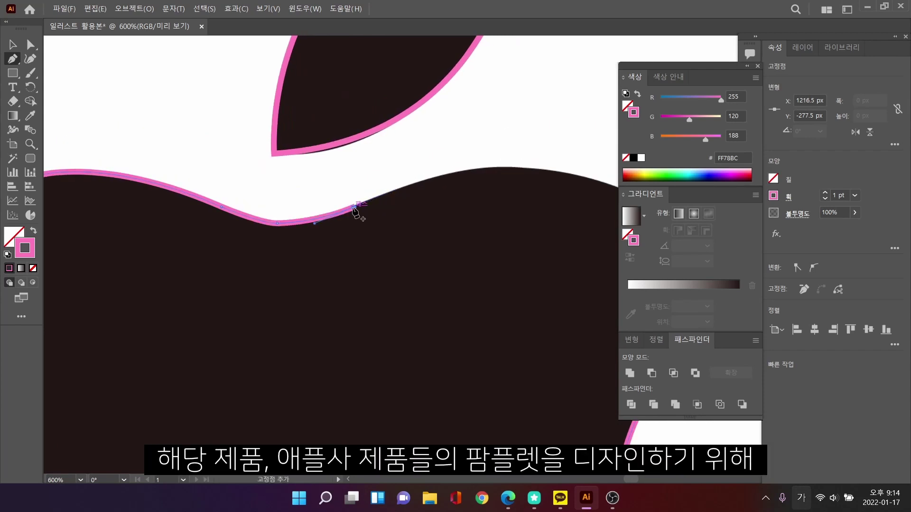
drag(527, 167, 252, 168)
click(500, 167)
scroll(498, 168, down, 1)
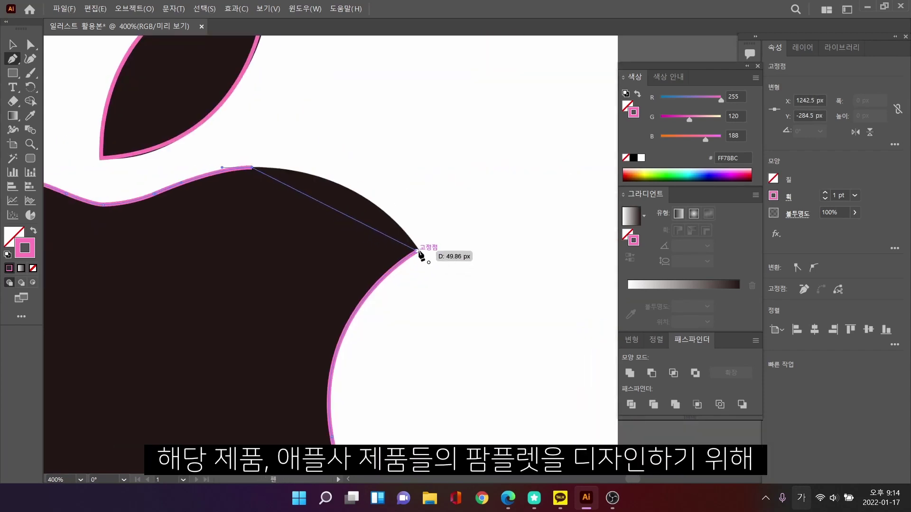
drag(418, 251, 464, 334)
- Swap the traced apple body's stroke and fill so that it is filled with pink FF78BC
click(13, 45)
scroll(340, 268, down, 3)
drag(340, 271, 421, 190)
scroll(422, 214, down, 2)
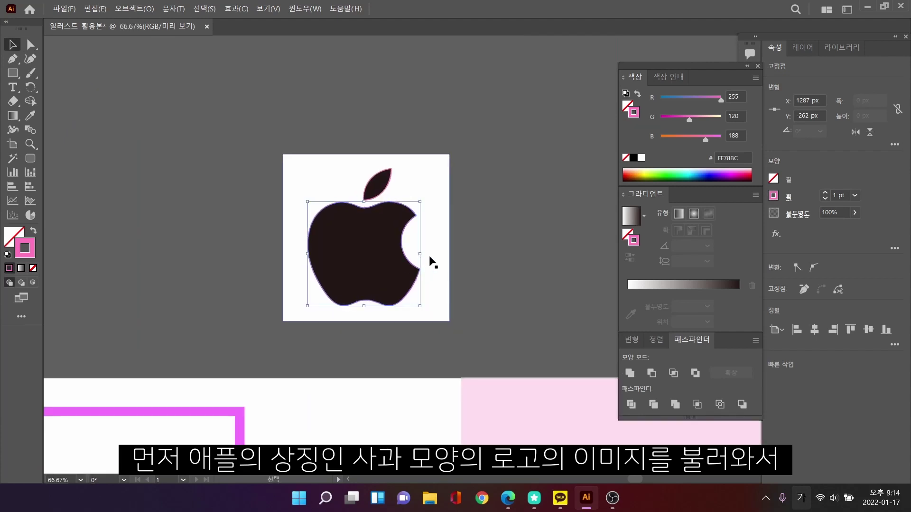
scroll(430, 258, up, 2)
click(33, 232)
- Move the original black logo image out from behind the traced logo, placing it to the left
click(337, 93)
drag(337, 93, 232, 143)
click(433, 167)
scroll(433, 167, down, 2)
drag(314, 277, 187, 263)
- Set the leaf outline's stroke to 5 pt and move the traced logo to the upper right of the light pink panel
click(372, 129)
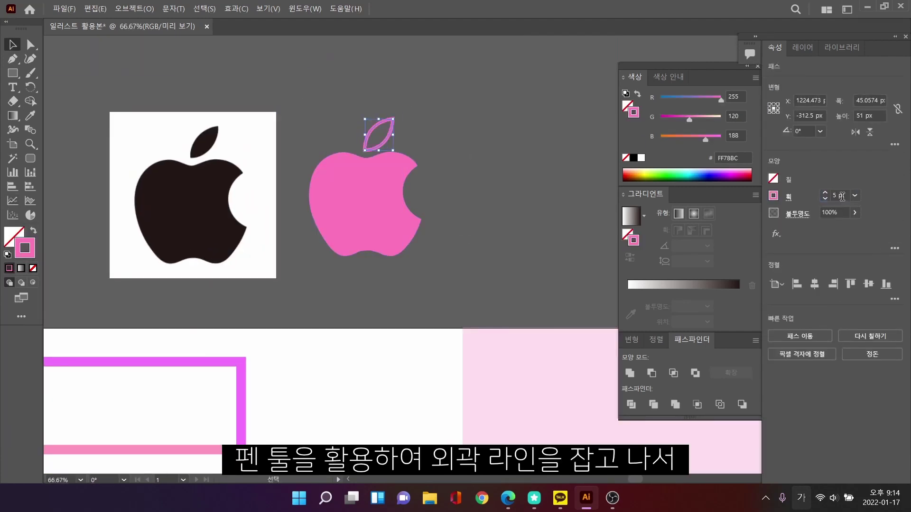
click(495, 145)
scroll(495, 146, down, 2)
drag(495, 145, 389, 45)
drag(324, 67, 497, 200)
click(496, 72)
- Try swapping the fill and stroke of the pink apple body on the pamphlet
scroll(496, 72, down, 1)
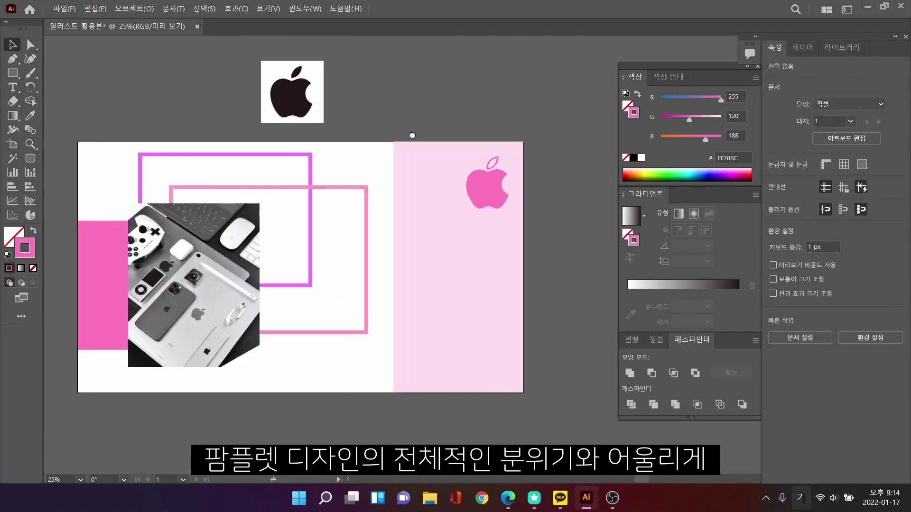
scroll(510, 235, up, 2)
scroll(510, 235, down, 1)
scroll(513, 207, up, 3)
click(356, 233)
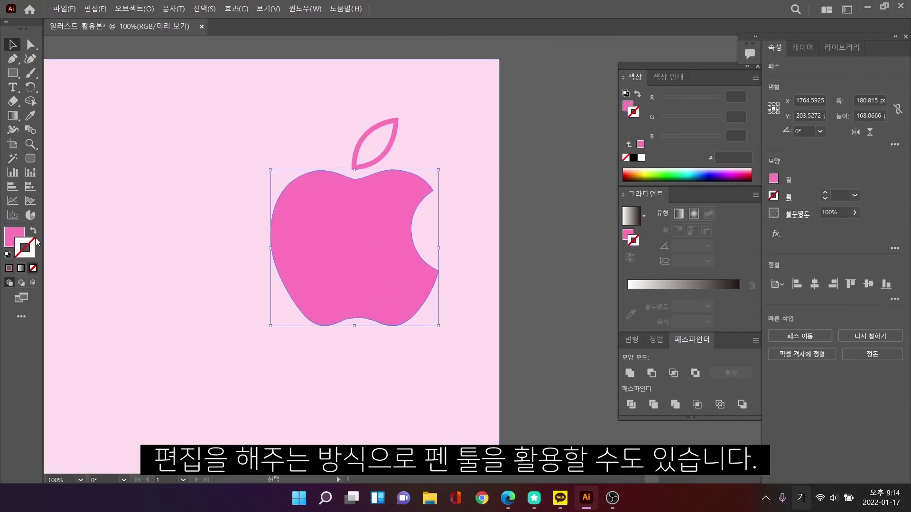
click(33, 231)
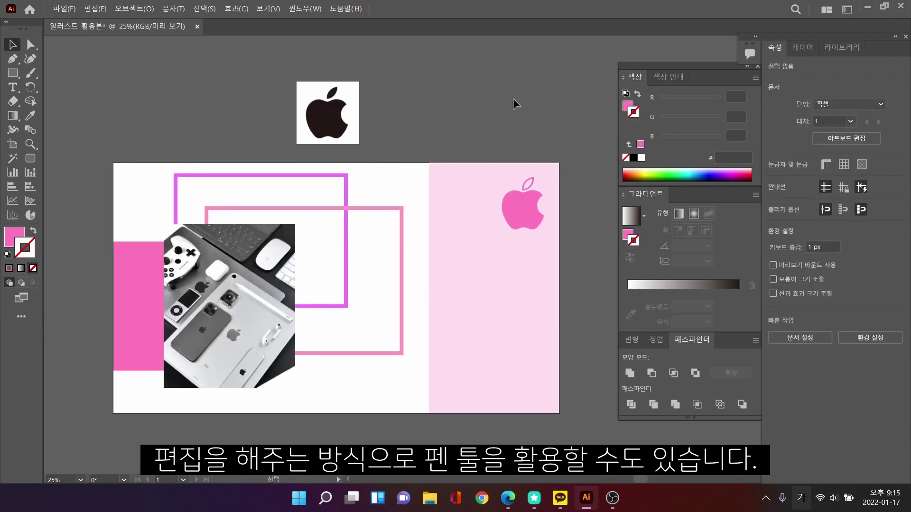
- Try the Paintbrush in magenta FC1AFC with a zigzag stroke beside the photo, and undo it
click(31, 73)
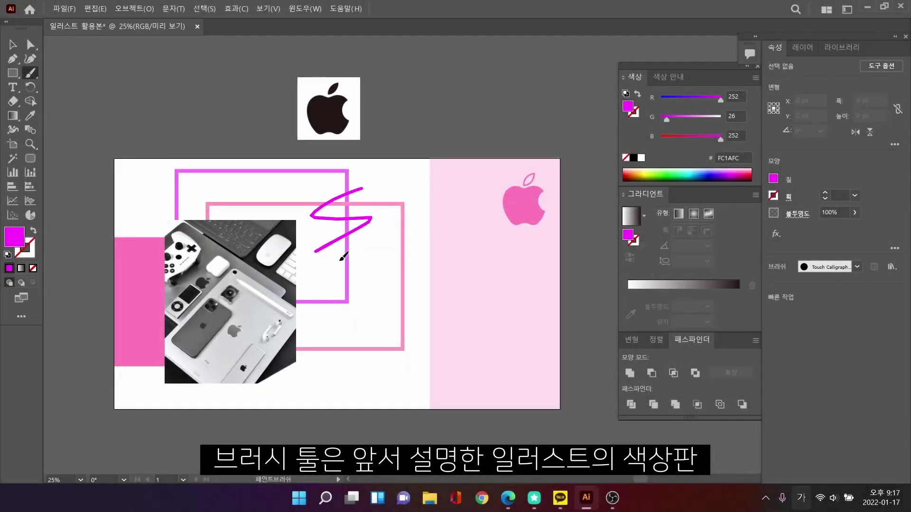
drag(340, 260, 348, 301)
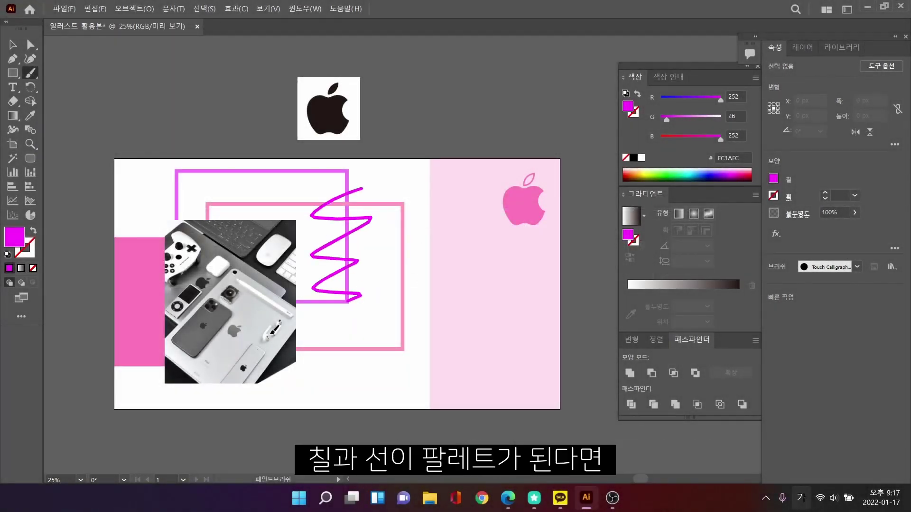
drag(390, 360, 392, 359)
key(shift+x)
key(ctrl+z)
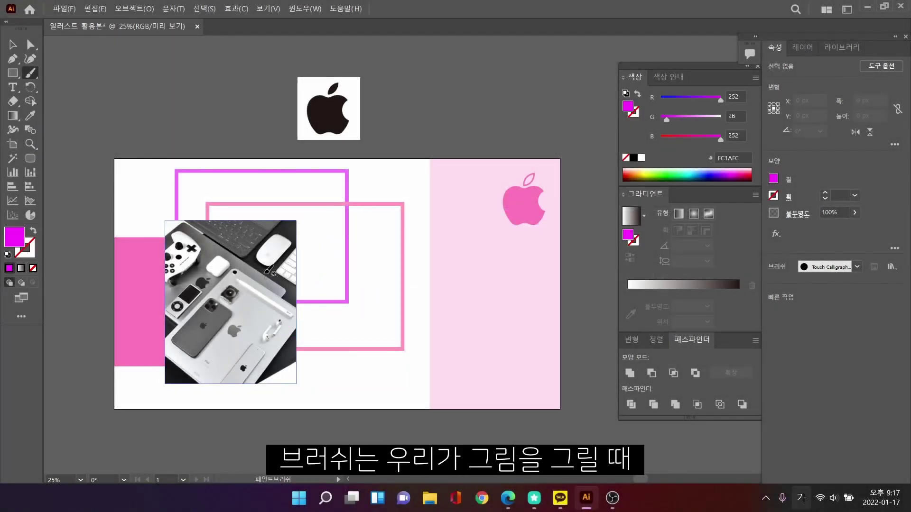
- Handwrite the word Brush across the pamphlet with the magenta Paintbrush, and undo the strokes
drag(313, 227, 334, 253)
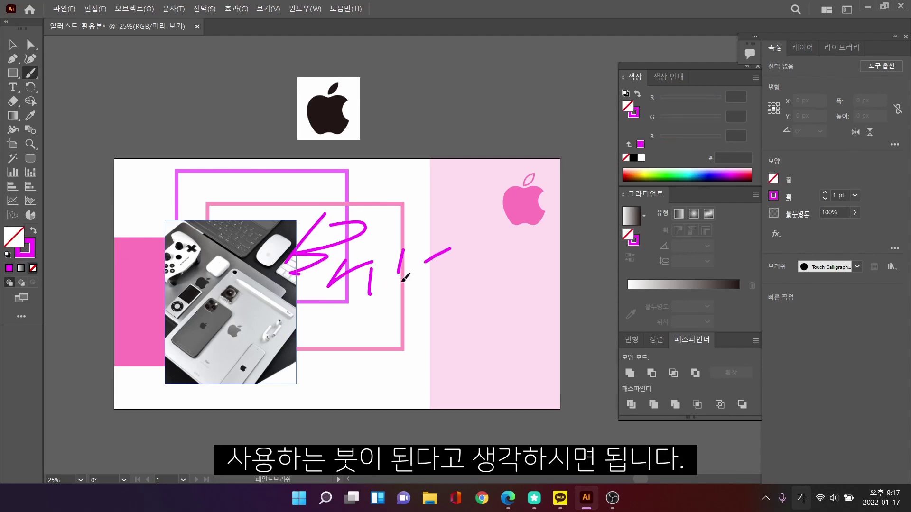
drag(404, 277, 423, 283)
key(ctrl+z)
key(ctrl+z)
key(ctrl+z)
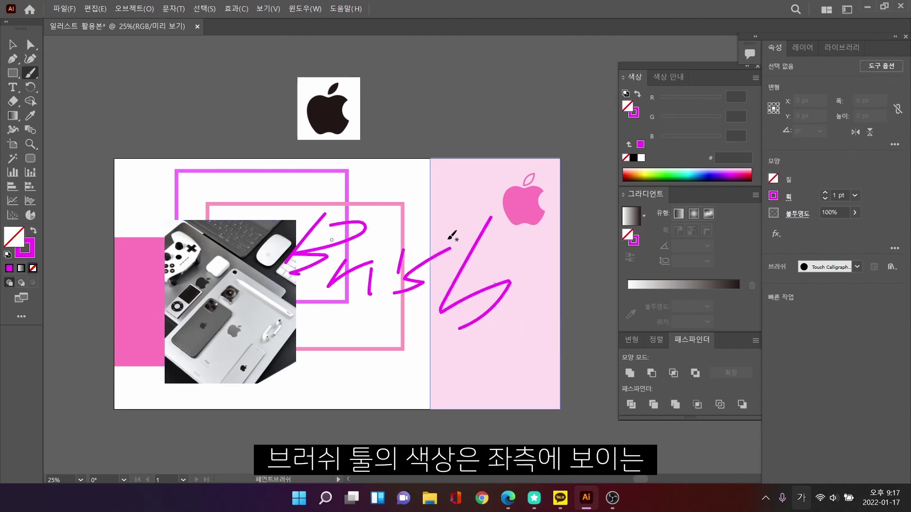
key(ctrl+z)
key(ctrl+z)
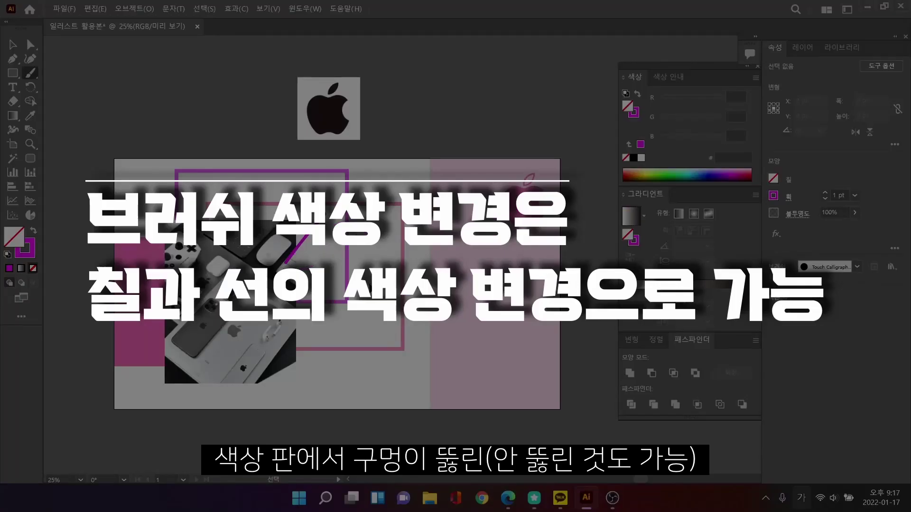
- Change the Paintbrush's fill color to yellow-green D8F721 in the Color Picker
double_click(13, 238)
click(710, 281)
drag(710, 287, 709, 335)
mouse_move(664, 228)
mouse_down()
mouse_move(657, 254)
mouse_move(665, 218)
mouse_up()
click(795, 217)
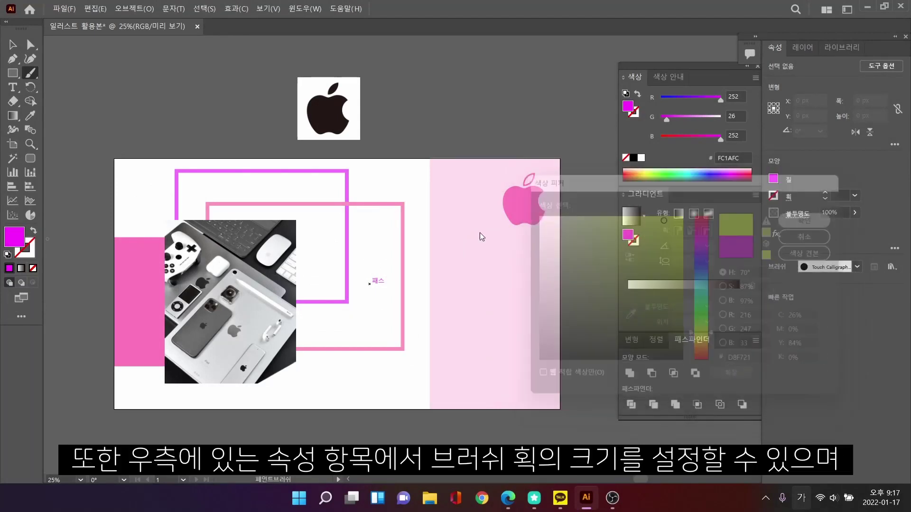
key(ctrl+z)
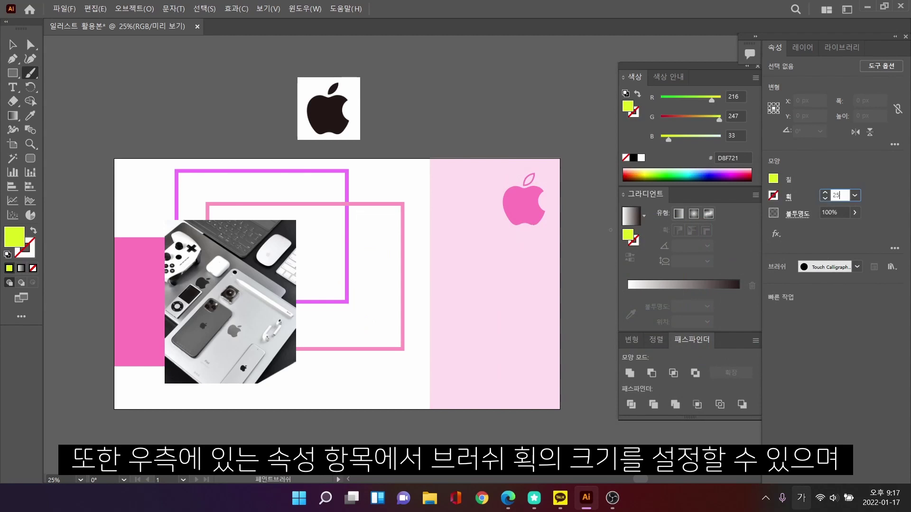
- Set the brush stroke to 25 pt and the opacity to 30%, and paint a broad zigzag over the pamphlet's middle
key(Return)
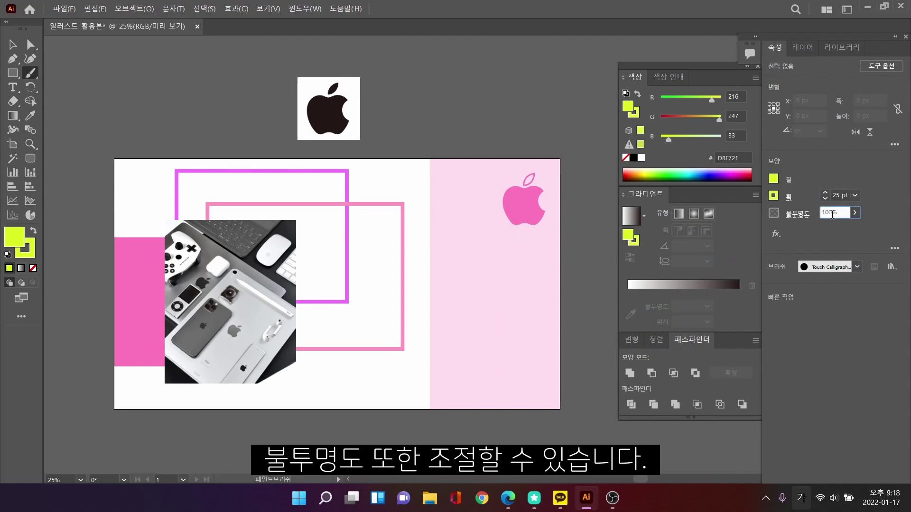
text(30)
key(Return)
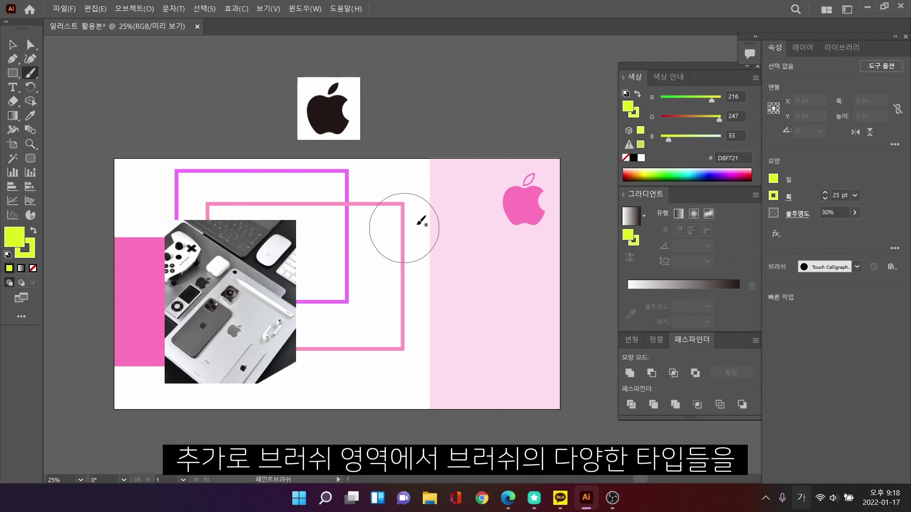
mouse_move(421, 221)
mouse_down()
mouse_move(341, 332)
mouse_move(335, 378)
mouse_move(346, 408)
mouse_up()
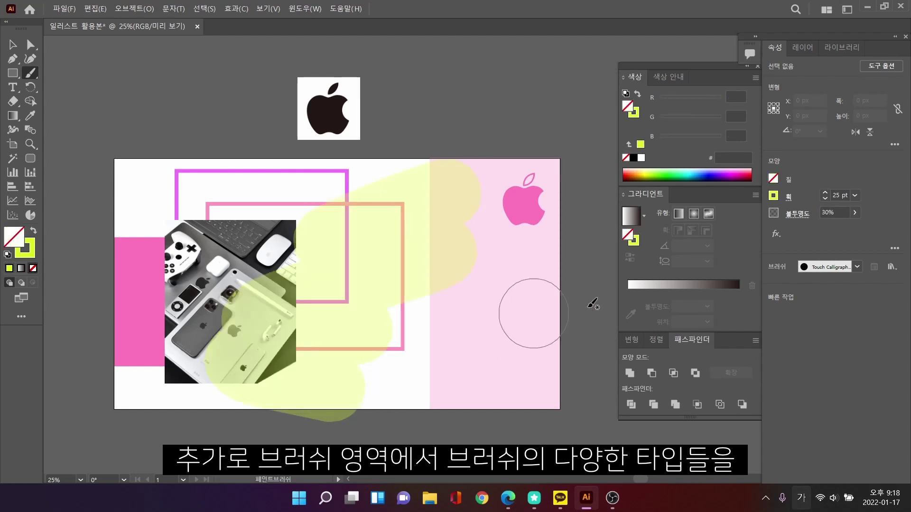
- Choose the 3 pt round brush and paint a thinner zigzag over the middle of the pamphlet
click(858, 267)
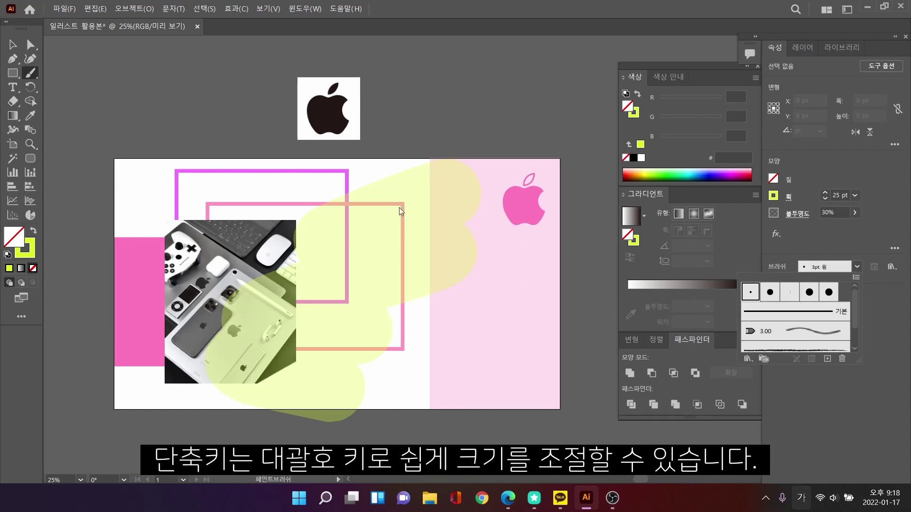
click(402, 230)
drag(427, 234, 421, 278)
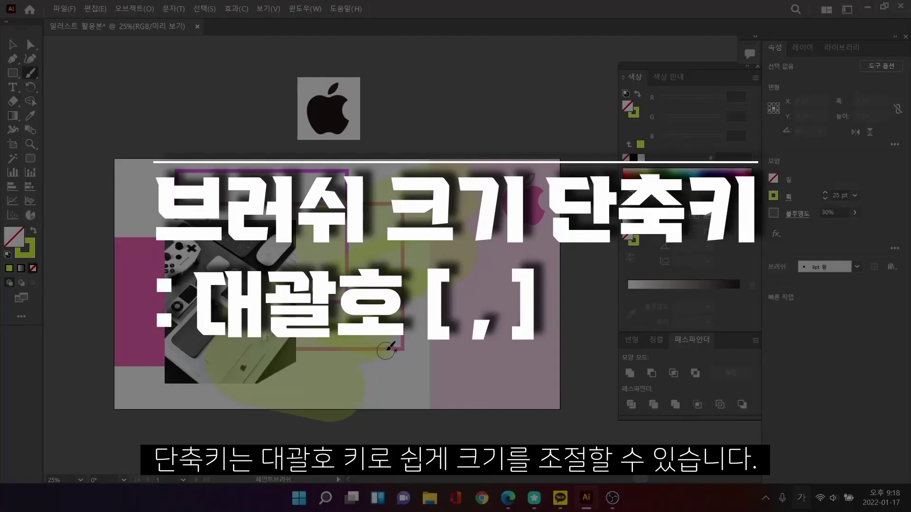
- Enlarge the brush and paint a wide stroke over the light pink panel and the pamphlet's lower middle
key(bracketright)
key(bracketright)
key(bracketright)
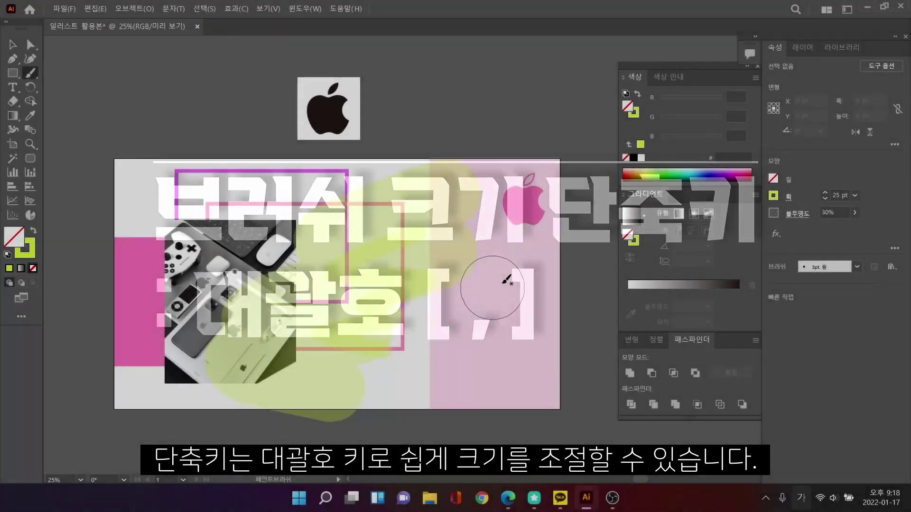
drag(484, 285, 461, 373)
key(ctrl+z)
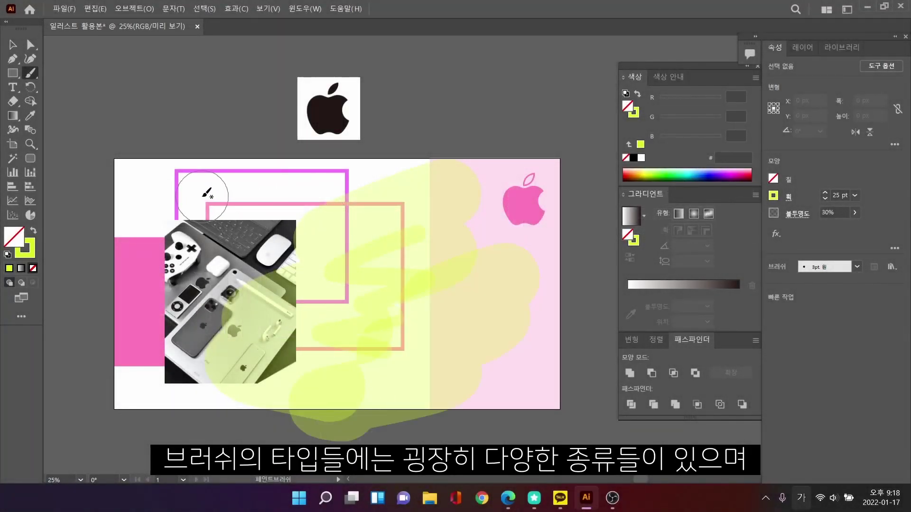
- Shrink the brush and paint a thin zigzag down the pamphlet's left side, over the pink rectangle and photo
key(bracketleft)
drag(128, 257, 192, 337)
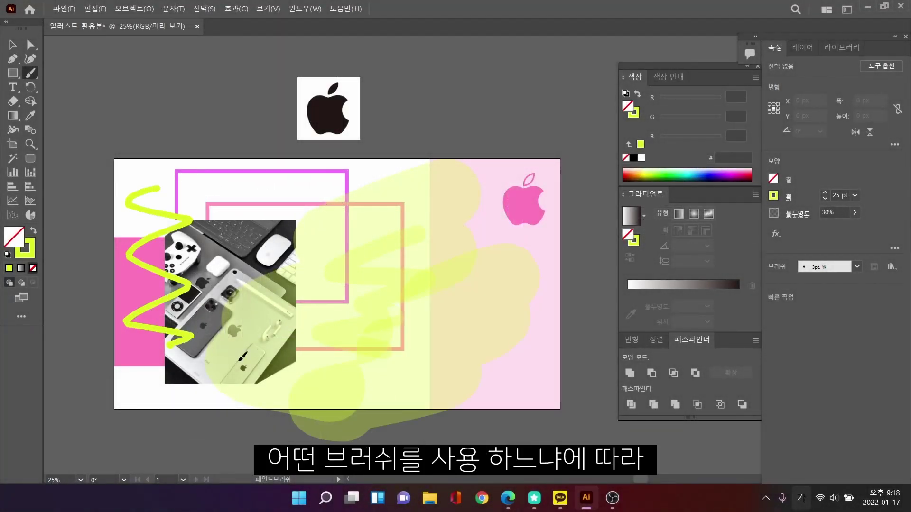
drag(209, 370, 210, 369)
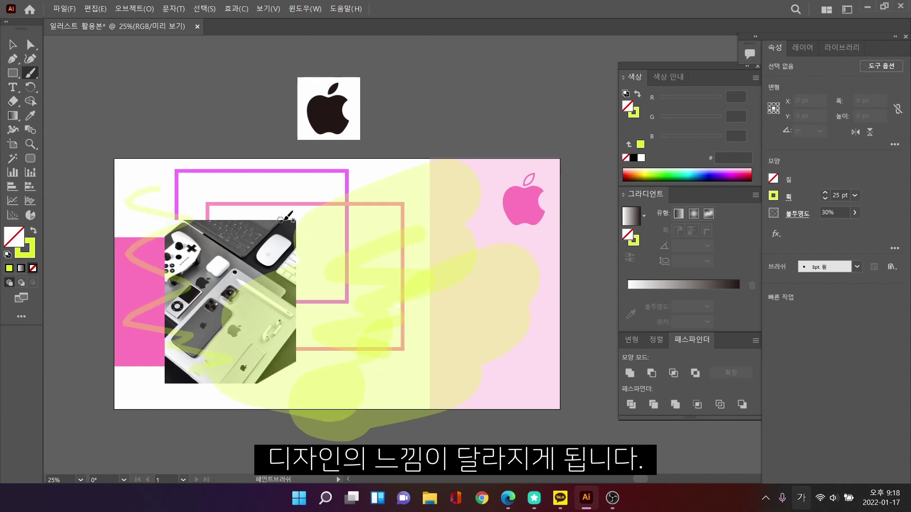
- Paint another brush stroke diagonally across the pamphlet's lower middle
drag(342, 361, 431, 257)
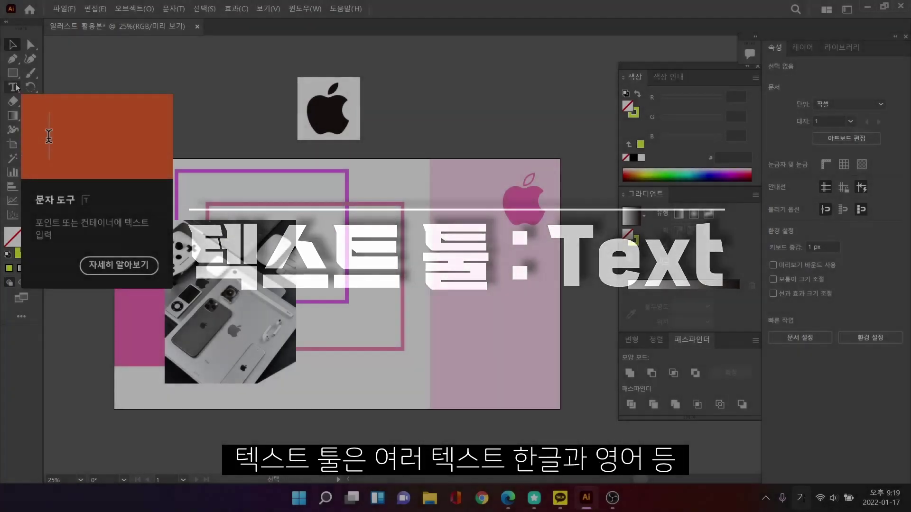
- Create a text area about 362 by 123 px on the light pink panel and enter "구독 & 좋아요!"
click(13, 87)
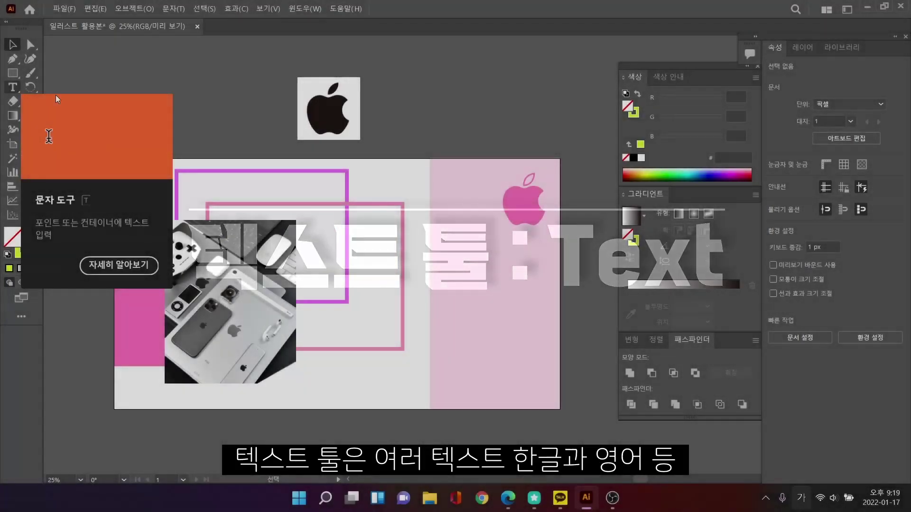
drag(451, 259, 540, 293)
scroll(529, 271, up, 2)
scroll(529, 274, up, 3)
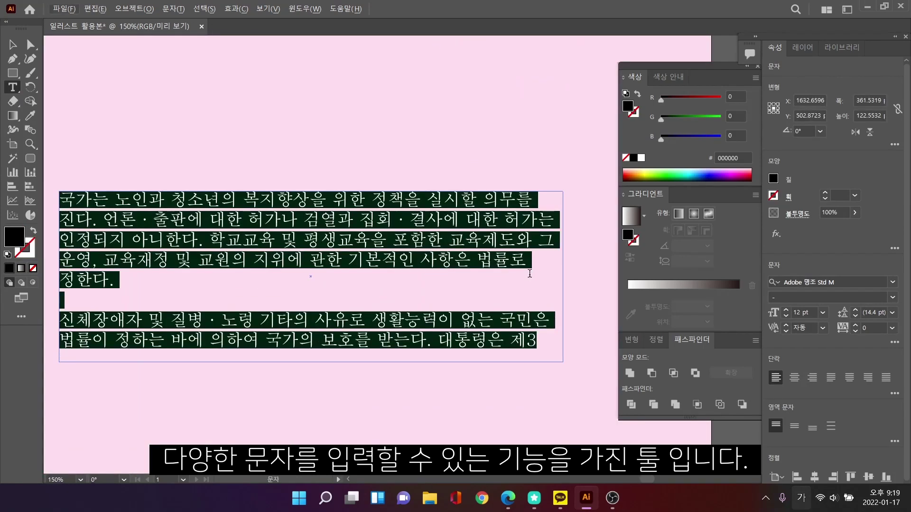
text(ㄱ)
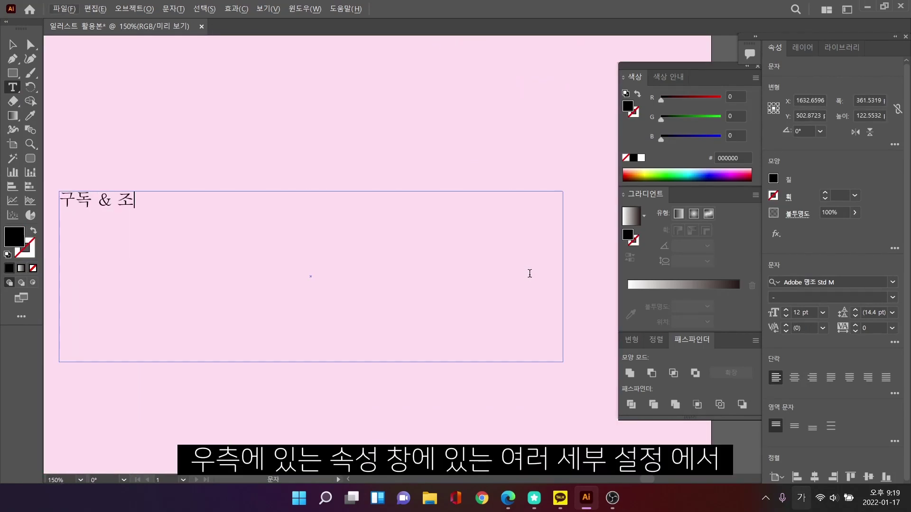
- Set the whole text to the 비트로 코어 TTF font at 30 pt with 40 pt leading
key(ctrl+a)
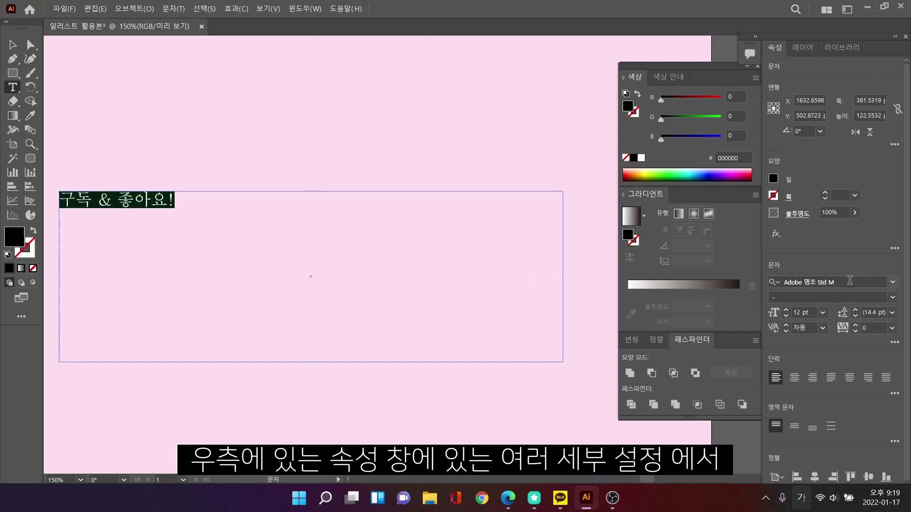
click(849, 281)
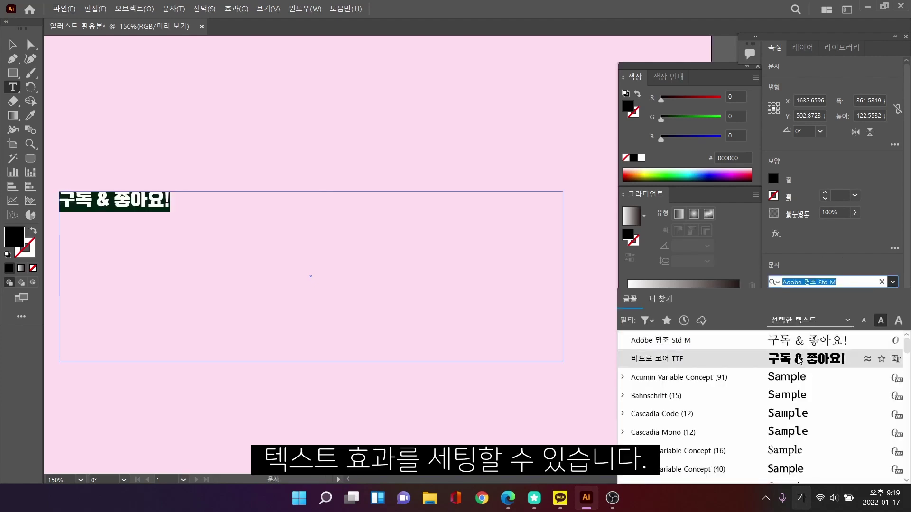
click(799, 359)
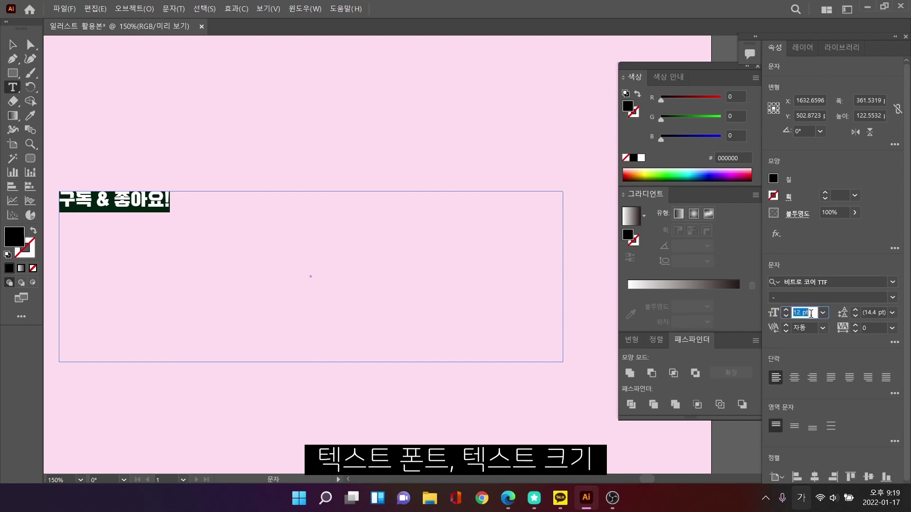
text(30)
key(Return)
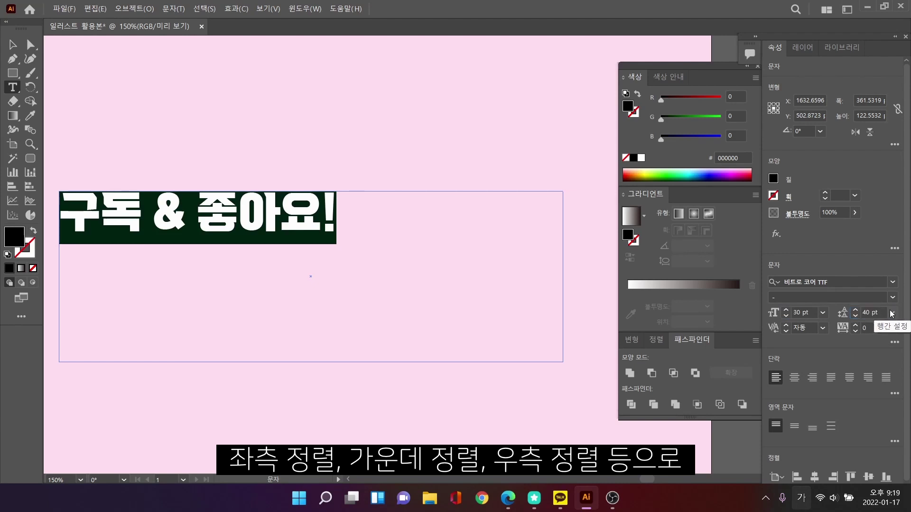
- Try centered, justified and right alignment on the text and set it back to left alignment
click(795, 378)
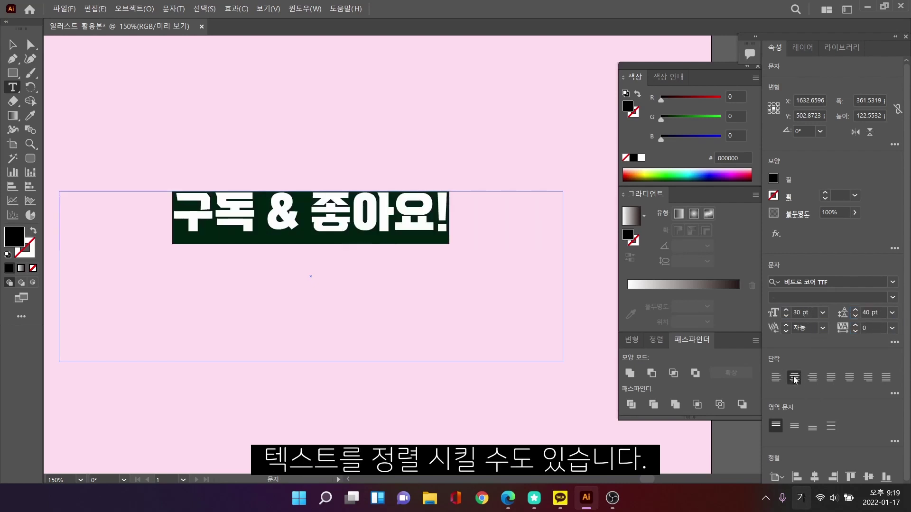
click(847, 378)
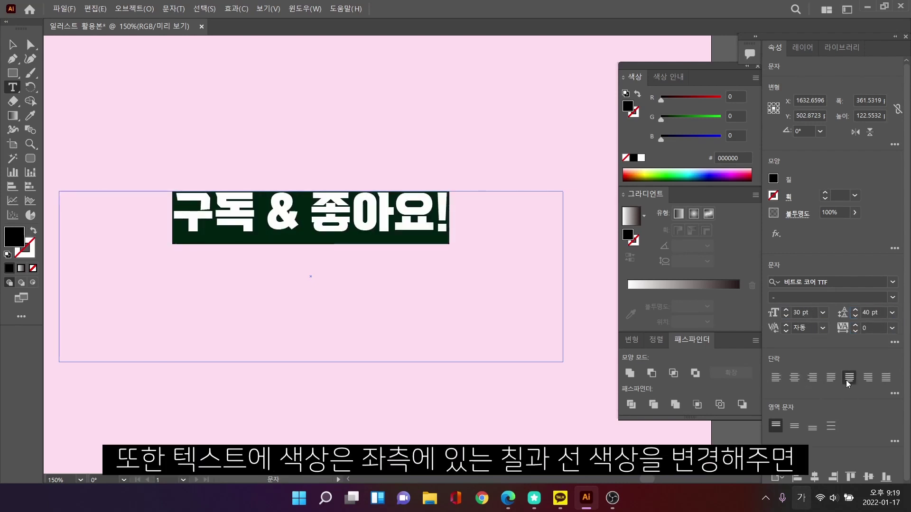
click(812, 378)
click(794, 378)
click(776, 378)
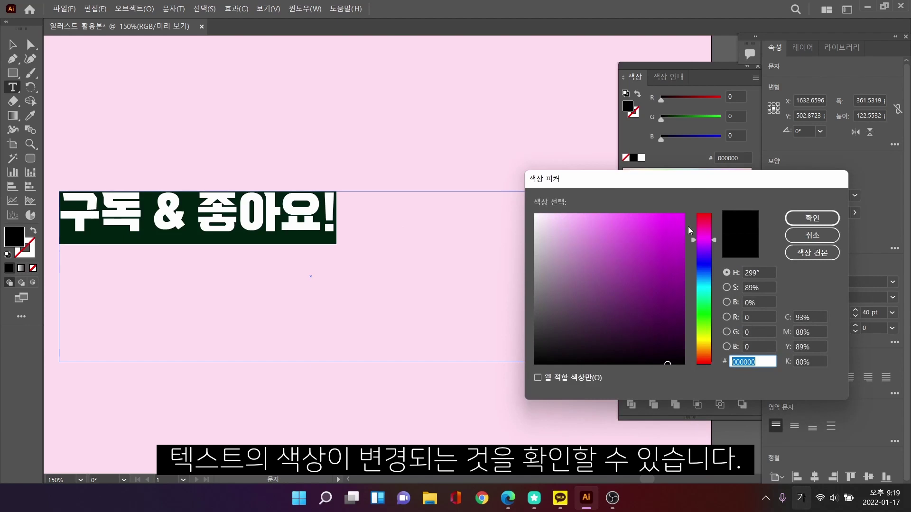
- Set the text's fill color to yellow FFEF5F
drag(703, 241, 704, 341)
click(636, 233)
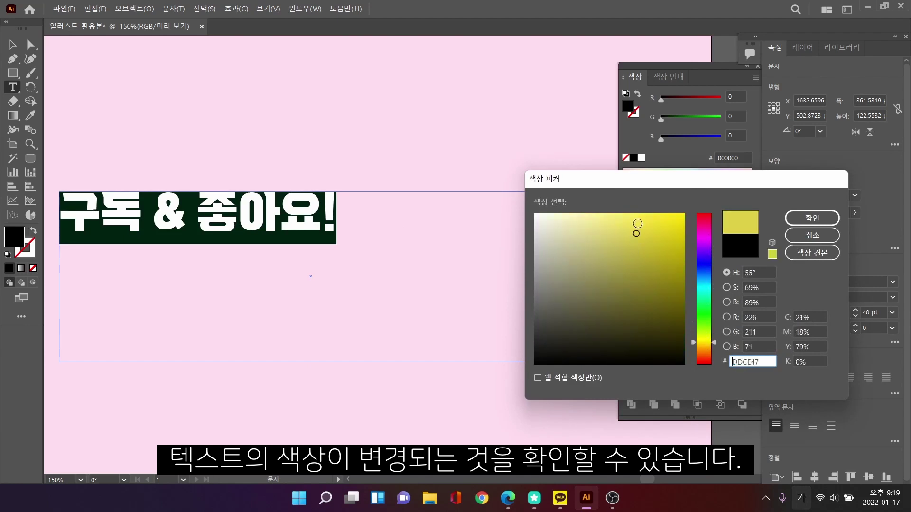
click(627, 214)
key(Return)
click(384, 209)
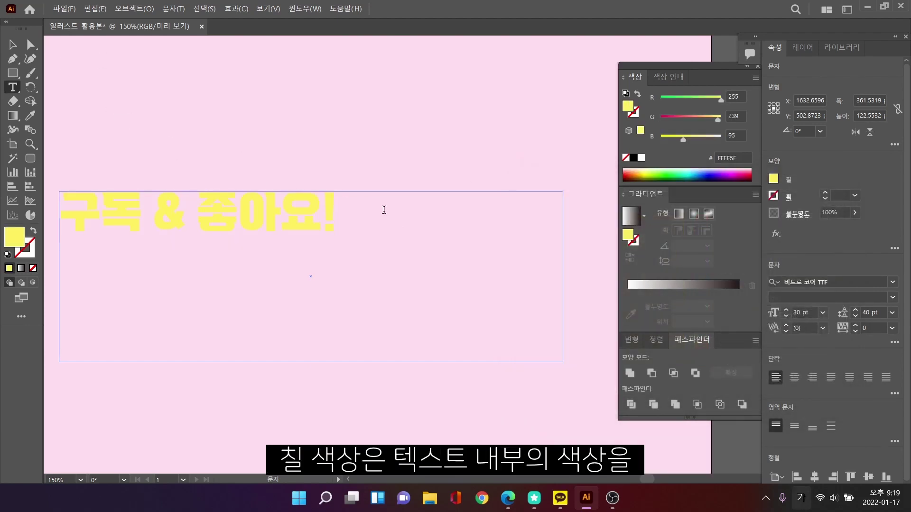
- Give the text a dark olive outline in color 3F3803
key(ctrl+a)
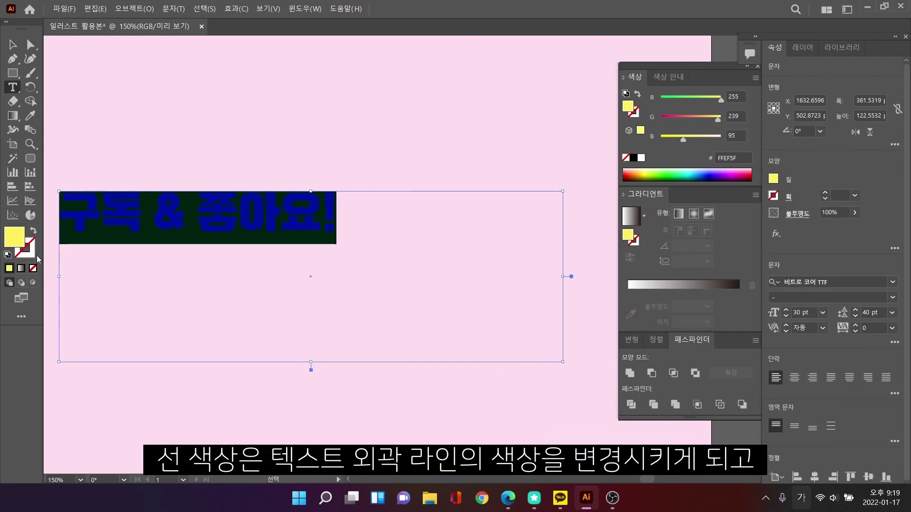
click(21, 253)
click(9, 269)
double_click(25, 248)
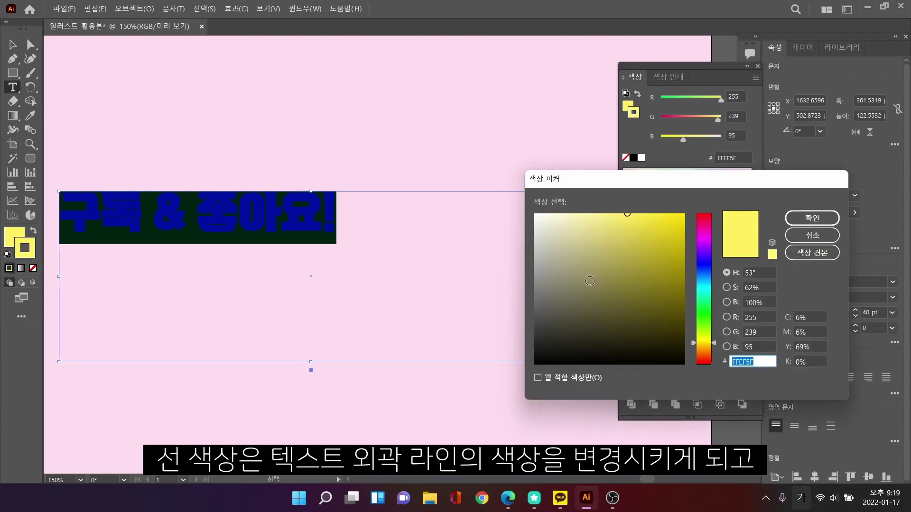
drag(624, 289, 679, 328)
click(812, 218)
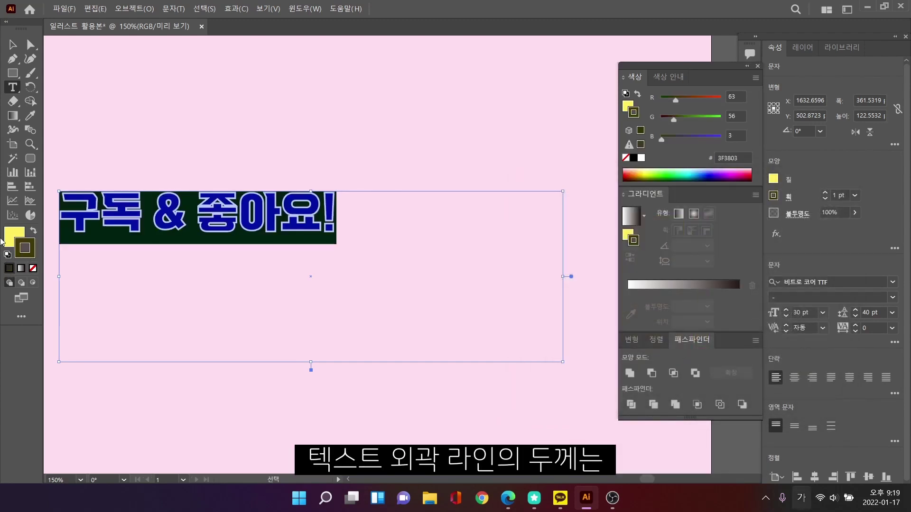
- Change the text's fill color to magenta F915C8
double_click(628, 105)
click(701, 223)
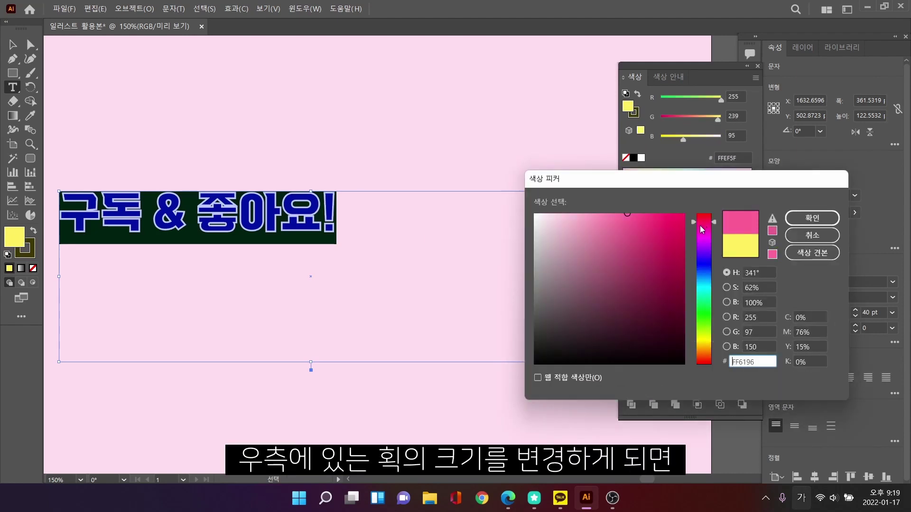
click(673, 216)
click(812, 218)
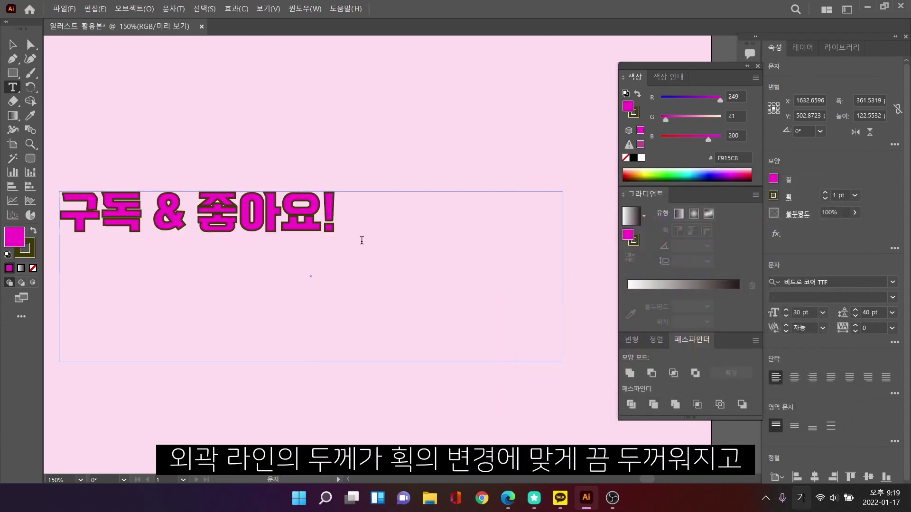
- Try a 15 pt outline on the text and reduce it to a thin outline again
click(840, 195)
text(15)
key(Return)
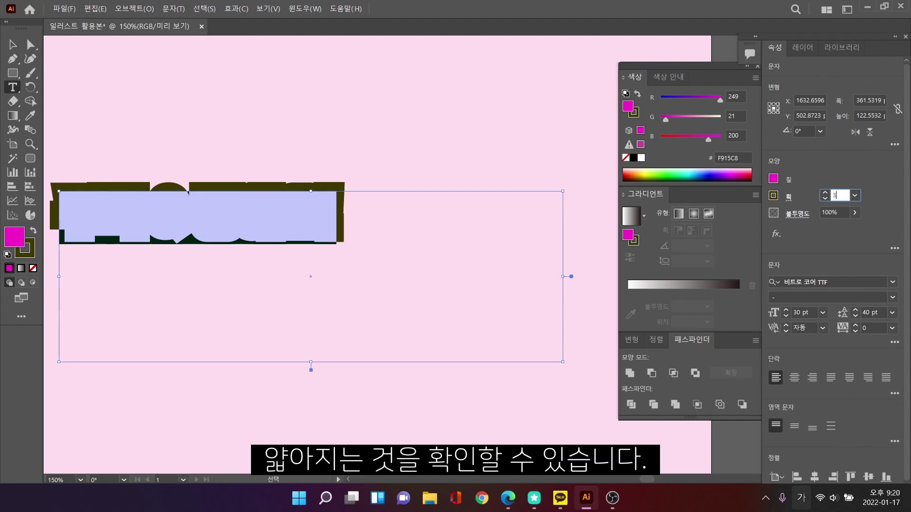
text(1)
key(Return)
click(399, 240)
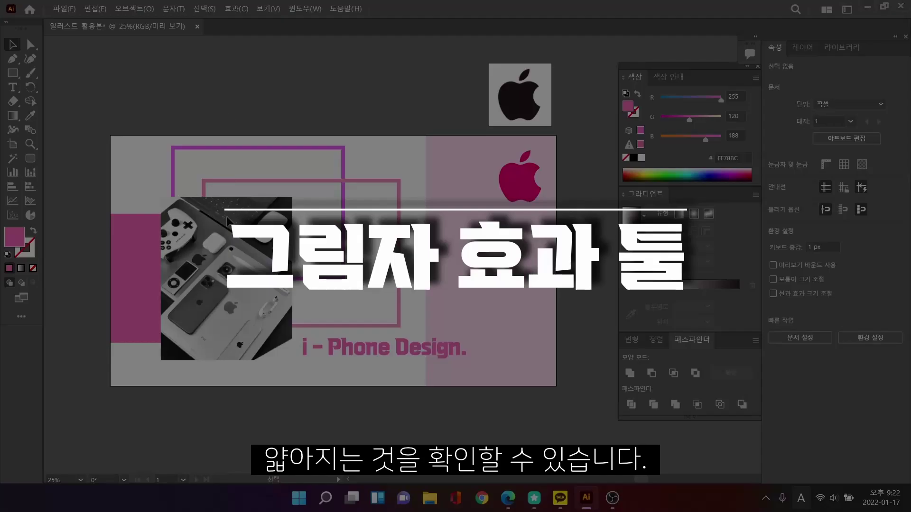
- Apply a black Drop Shadow to the photo in Multiply mode with 75% opacity, 7 px X and Y offsets and 5 px blur
click(233, 9)
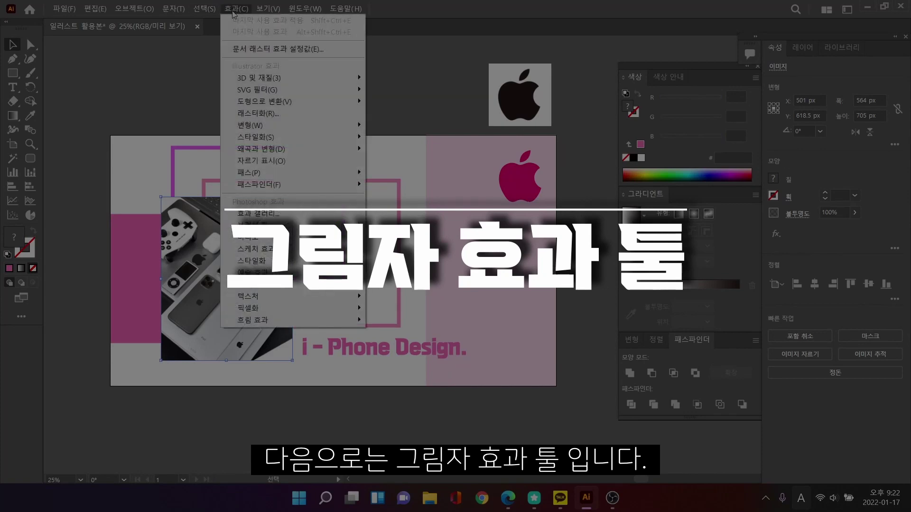
mouse_move(303, 137)
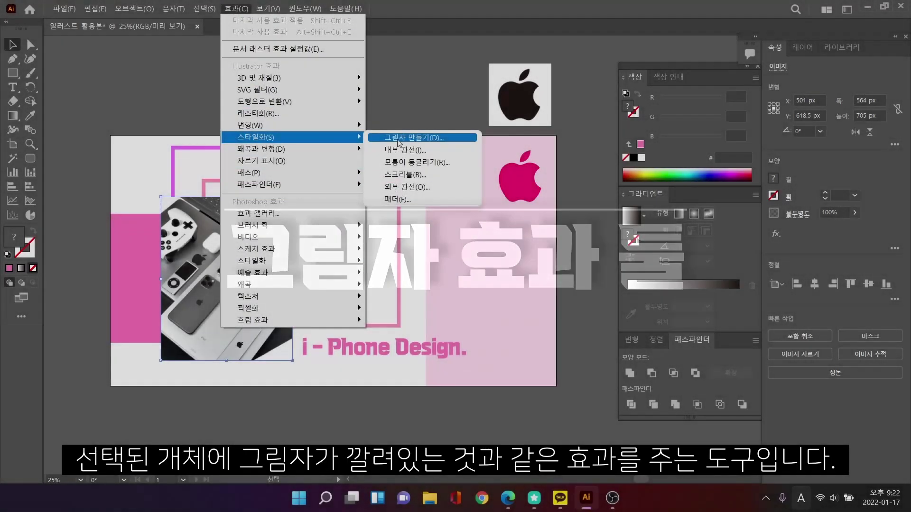
click(398, 139)
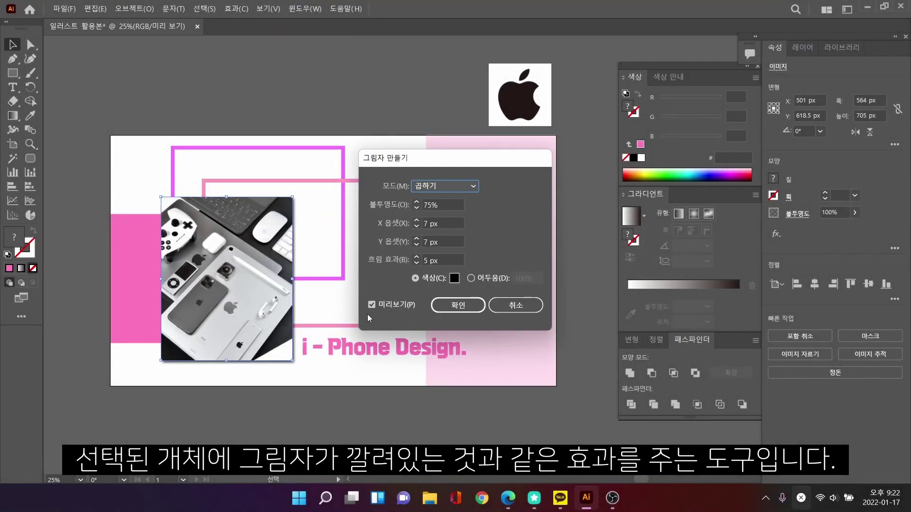
click(451, 305)
click(309, 394)
scroll(227, 312, up, 1)
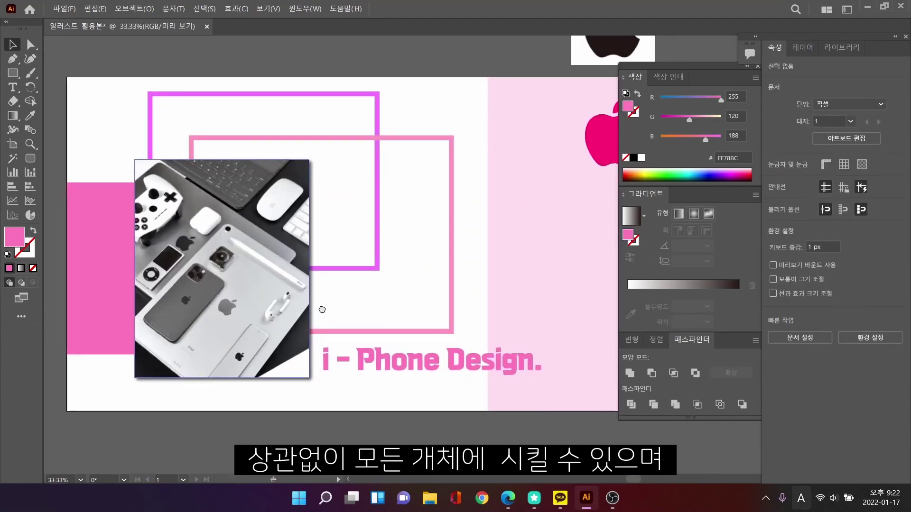
click(418, 138)
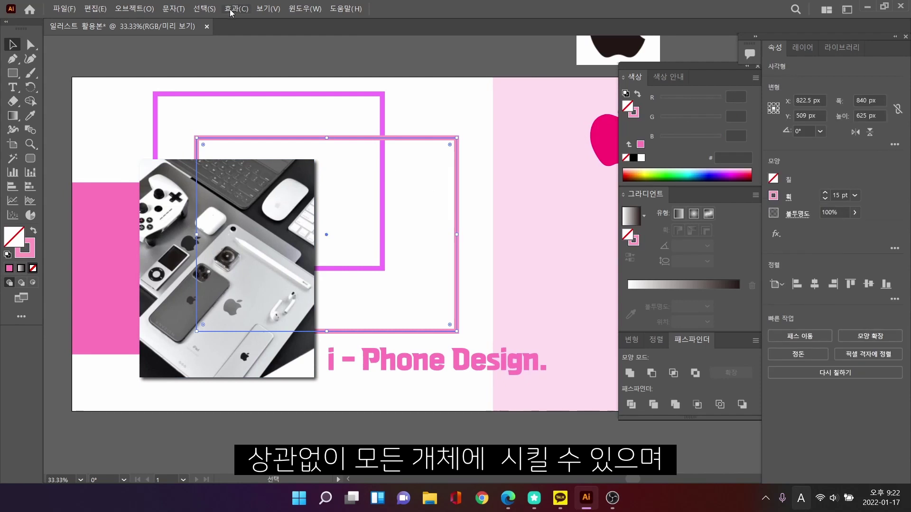
click(235, 9)
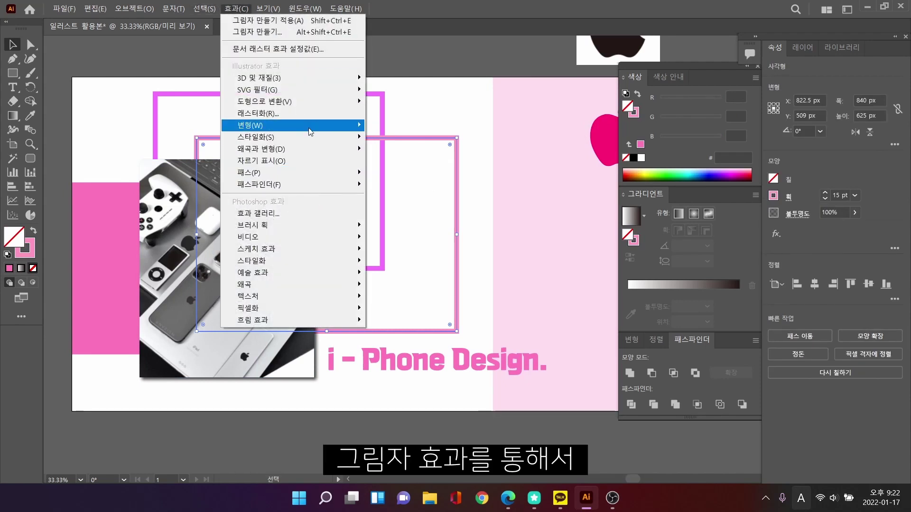
mouse_move(308, 134)
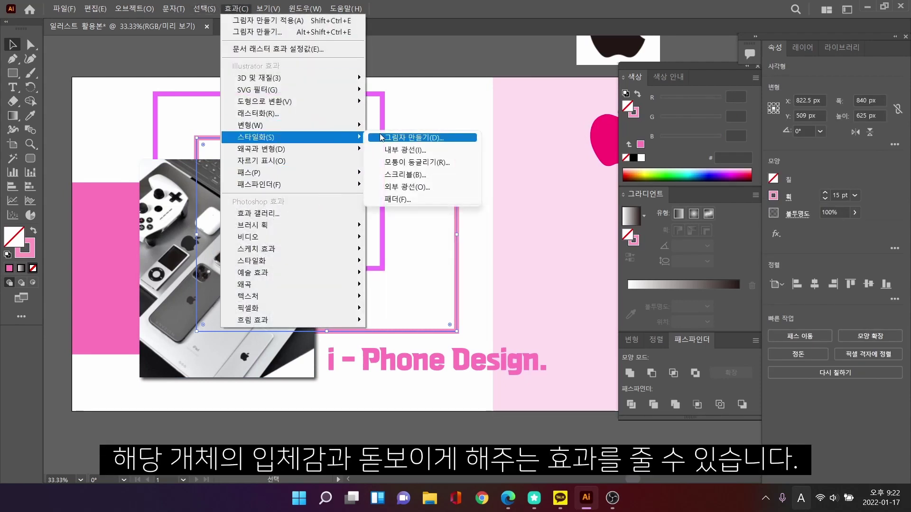
click(386, 44)
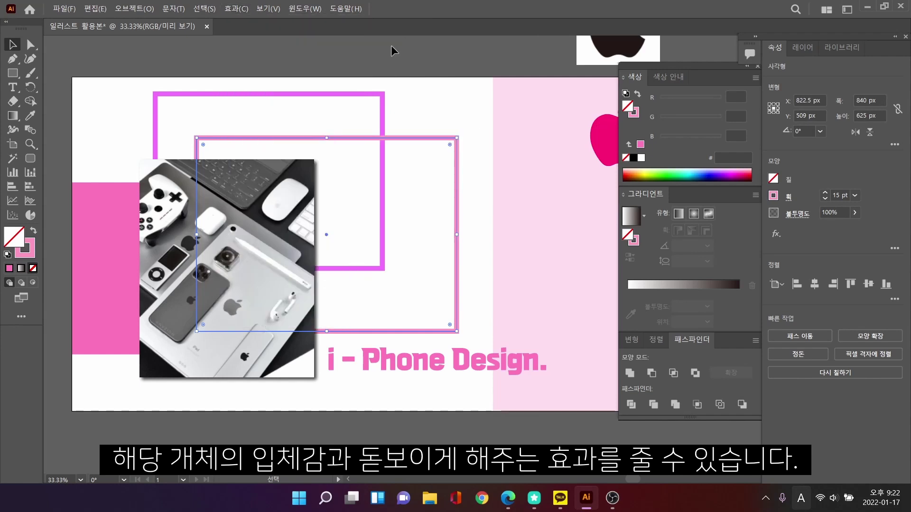
click(391, 45)
click(236, 9)
click(427, 97)
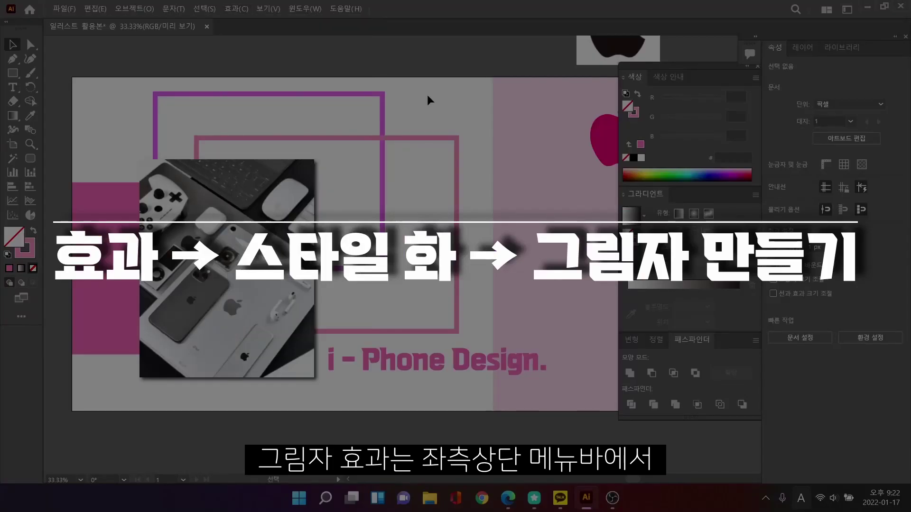
- Apply a Drop Shadow to the pink frame in Multiply mode with 75% opacity, 7 px offsets, 5 px blur and color E52E92
click(399, 139)
click(237, 15)
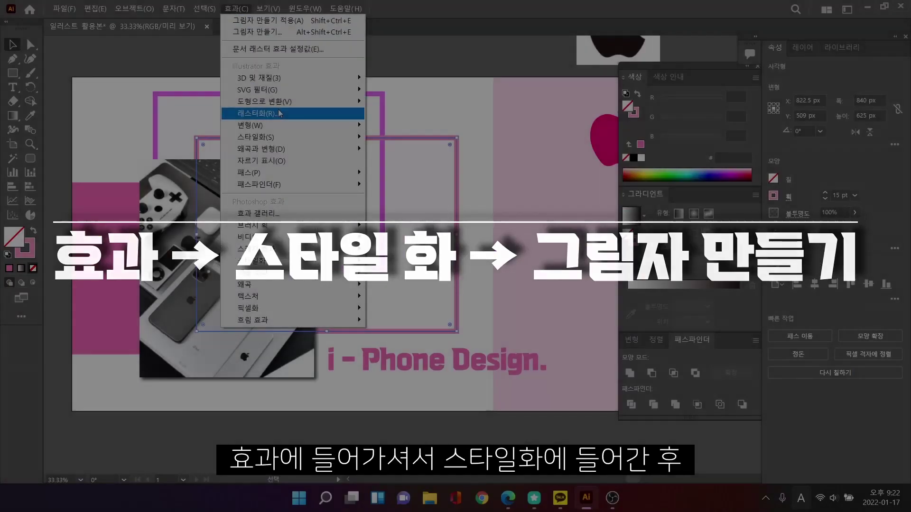
mouse_move(327, 138)
click(406, 138)
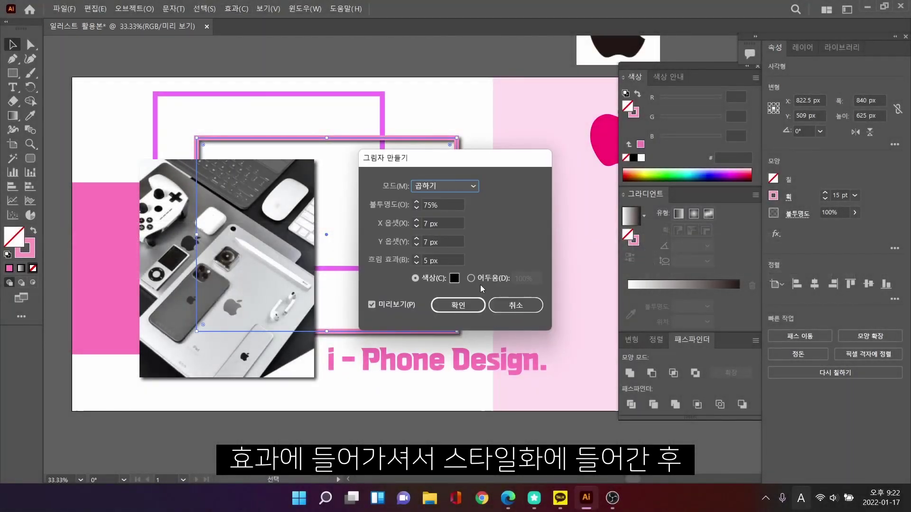
mouse_move(443, 163)
mouse_down()
mouse_move(361, 148)
mouse_move(426, 160)
mouse_up()
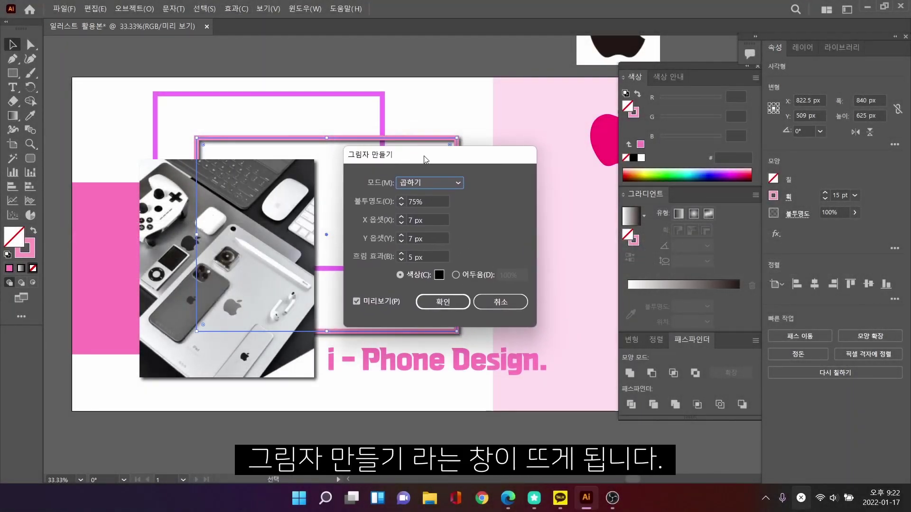
click(440, 275)
click(657, 227)
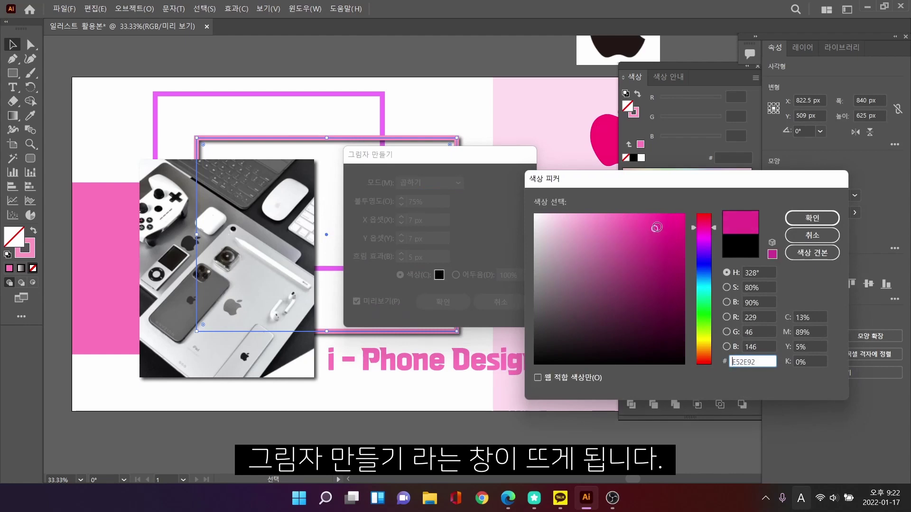
click(811, 218)
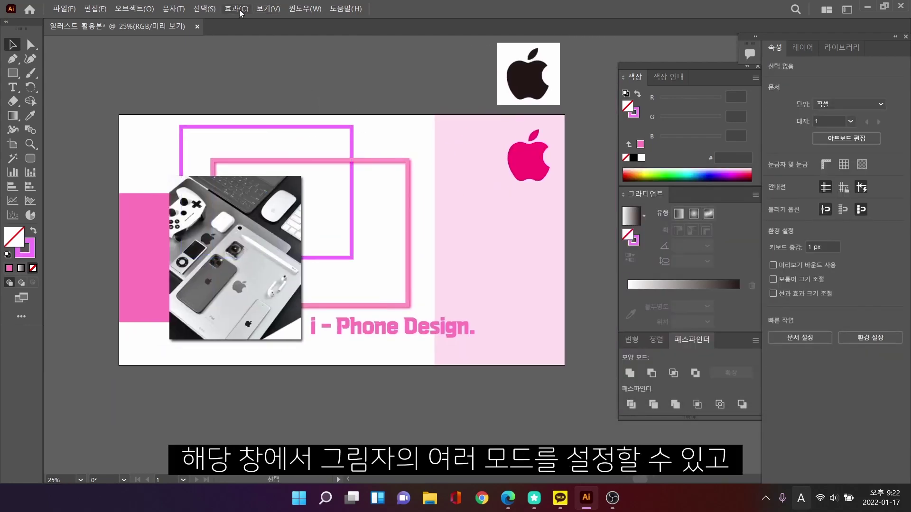
- Apply a Drop Shadow to the apple logo in Multiply mode with 75% opacity, 7 px offsets and 5 px blur, and another to the heading text
click(235, 9)
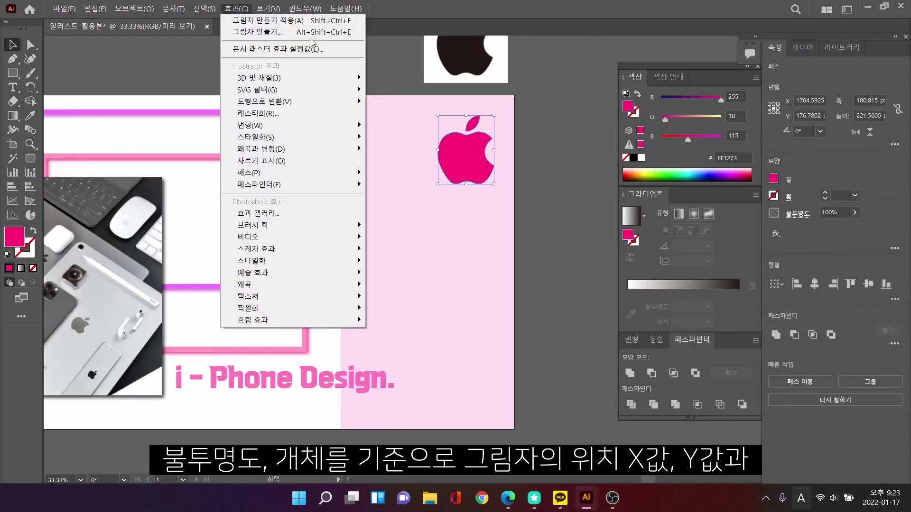
click(311, 39)
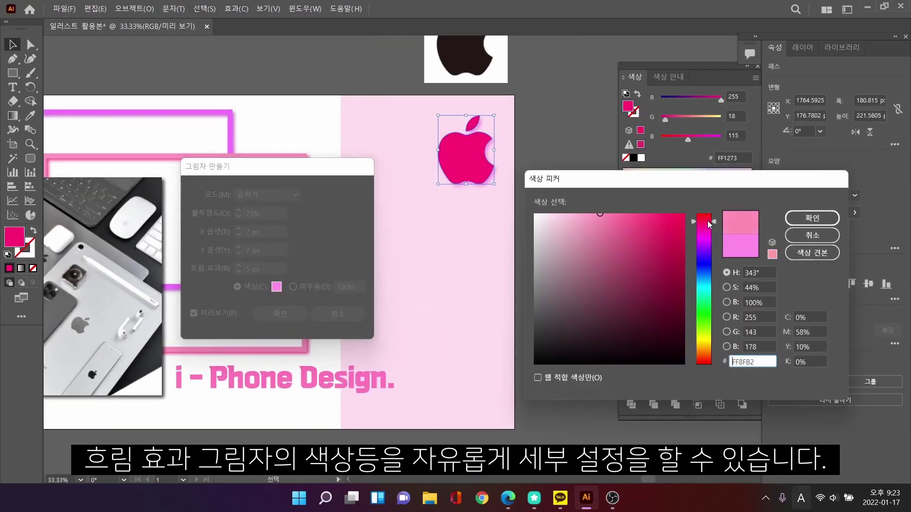
key(Return)
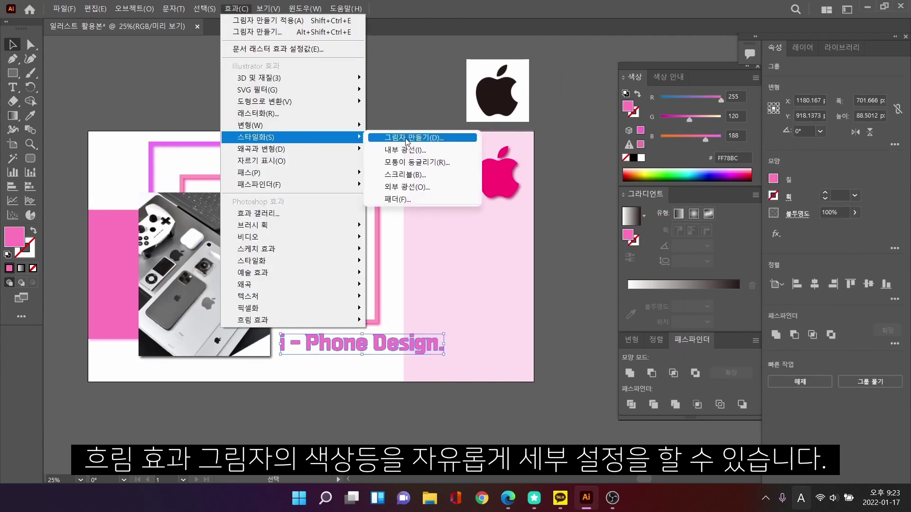
click(417, 138)
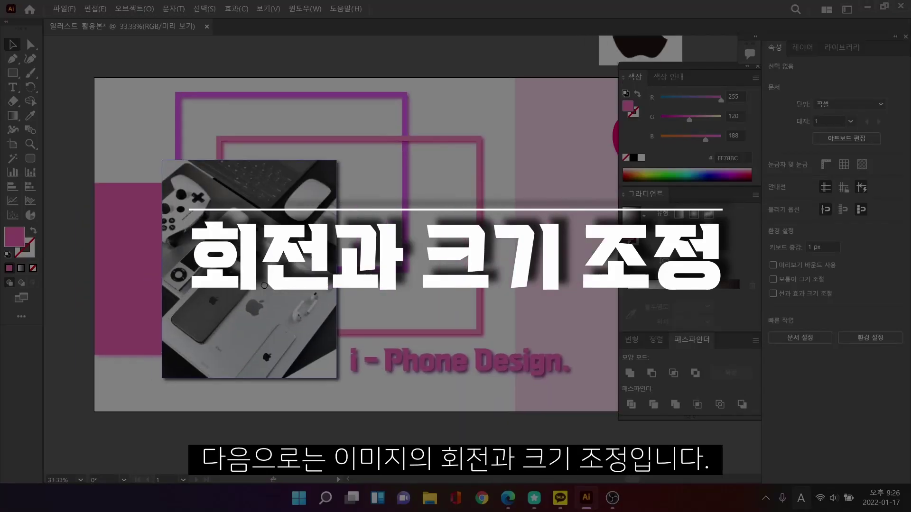
- Select the pink rectangle and the photo in turn to examine their bounding-box handles
scroll(268, 291, up, 1)
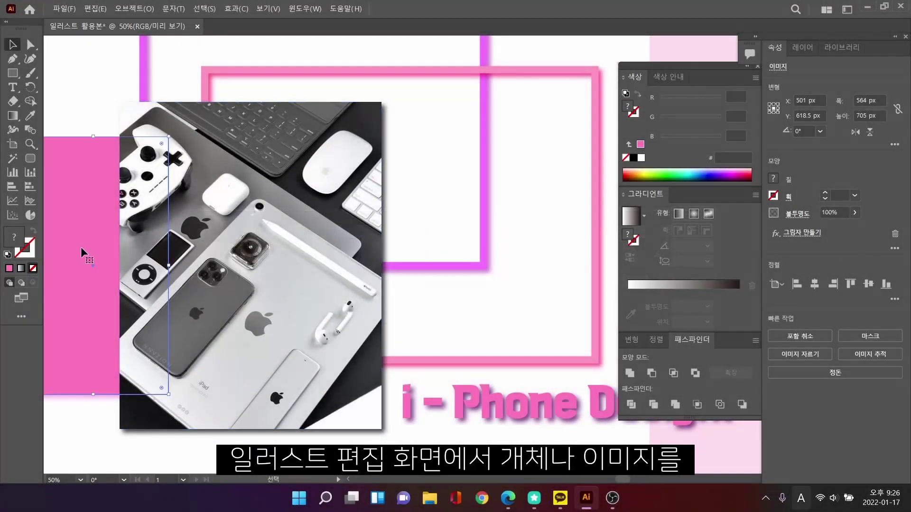
click(80, 247)
drag(80, 247, 190, 249)
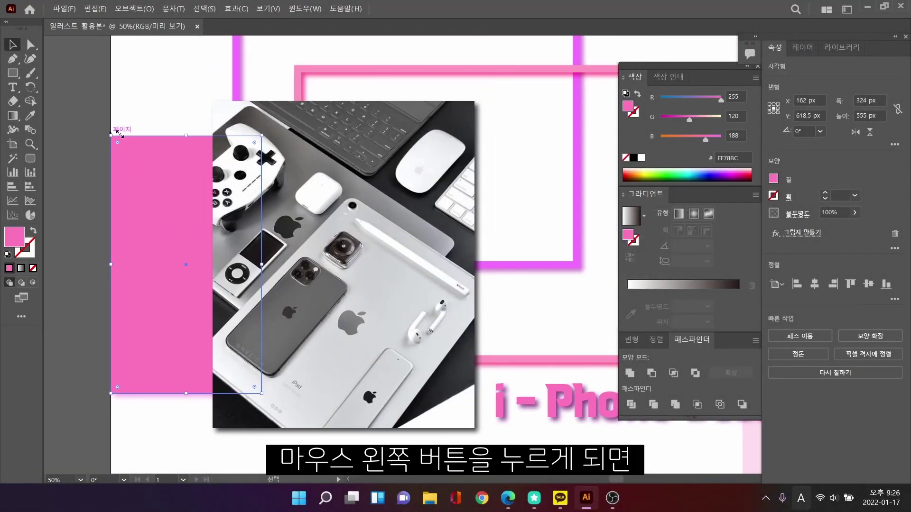
click(283, 133)
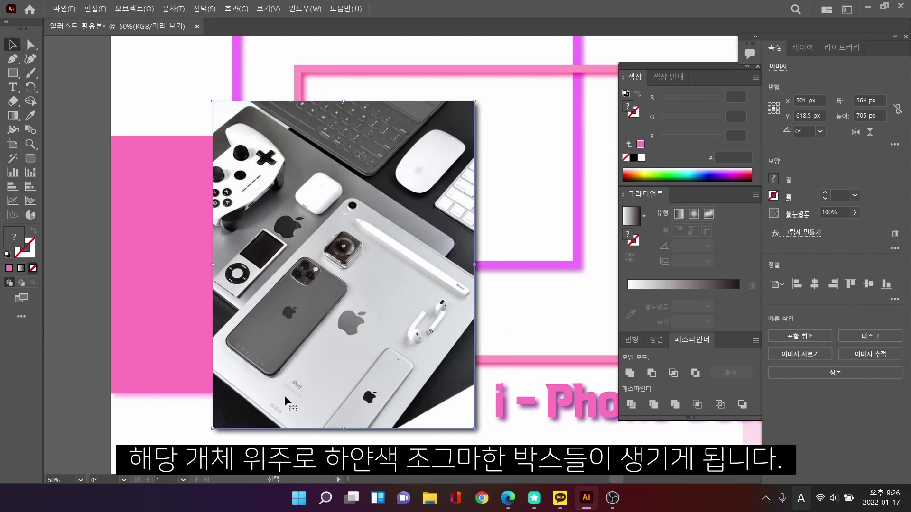
- Try freely resizing the photo from its corner, once to 879 × 767 px and once to a shorter, wider shape, and undo both changes
scroll(522, 416, down, 2)
drag(522, 416, 298, 392)
drag(277, 245, 351, 231)
right_click(291, 313)
mouse_move(370, 409)
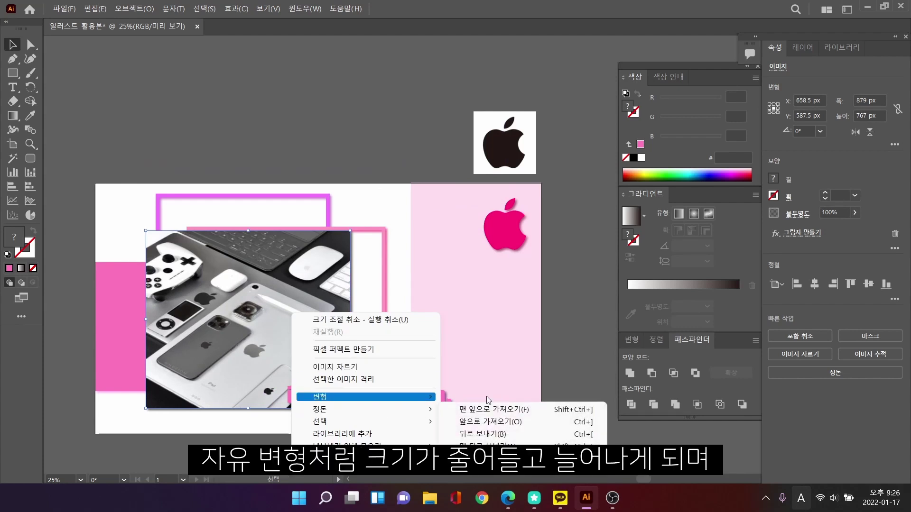
click(483, 399)
mouse_move(350, 230)
mouse_down()
mouse_move(562, 129)
mouse_move(340, 185)
mouse_move(333, 221)
mouse_move(302, 224)
mouse_move(350, 231)
mouse_up()
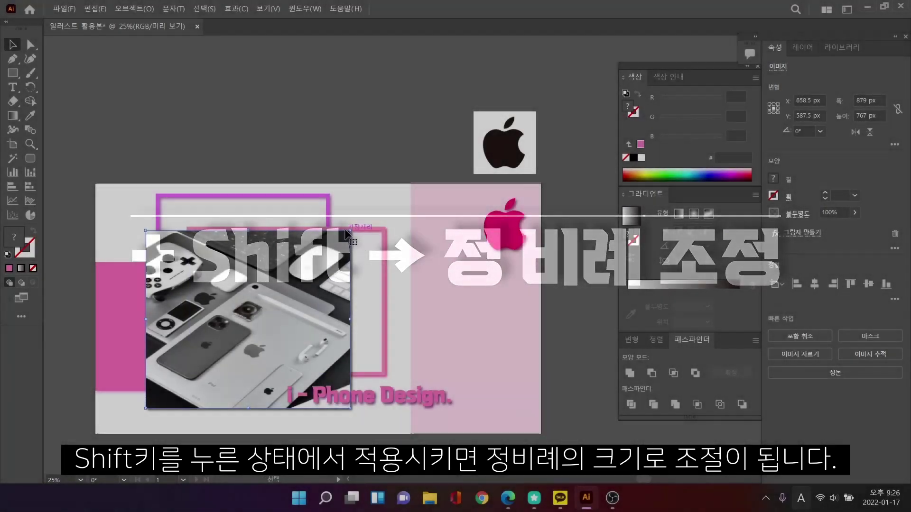
key(ctrl+z)
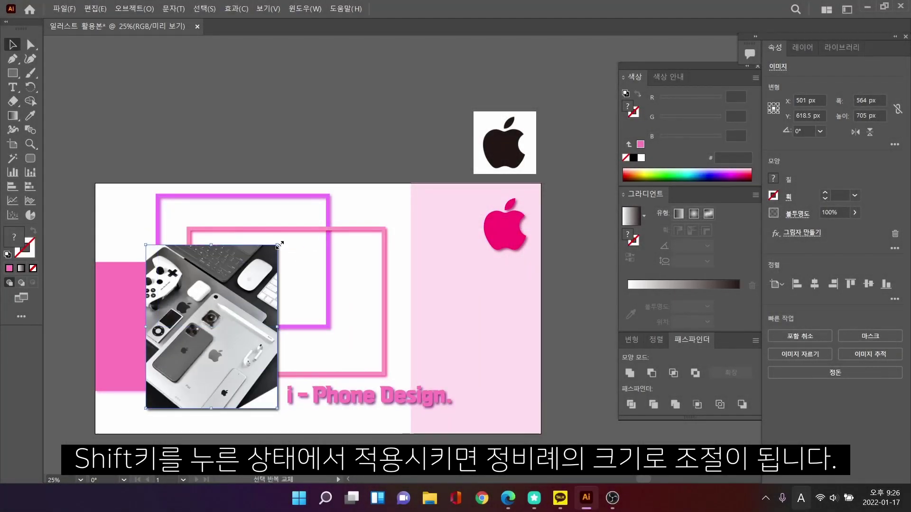
drag(280, 244, 312, 271)
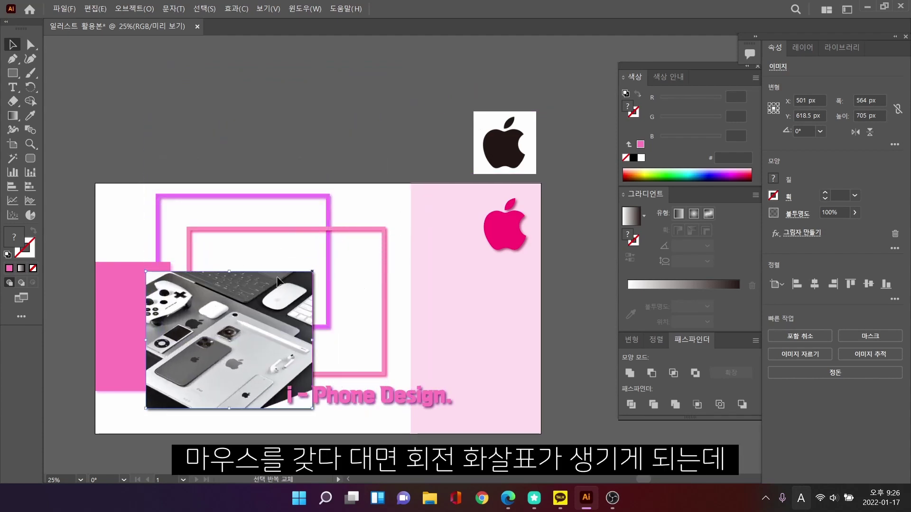
key(ctrl+z)
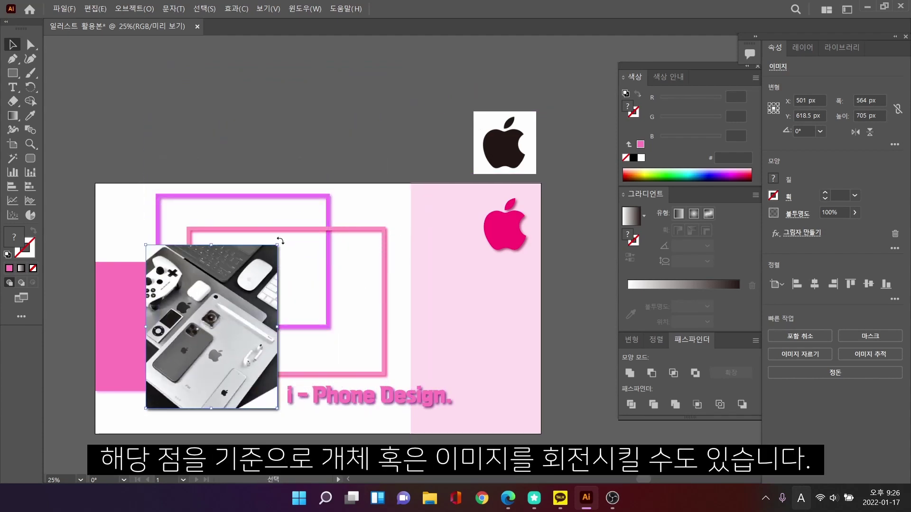
- Try rotating the photo about its center, once freely to about 352° and again in 45° increments
scroll(279, 240, up, 2)
drag(292, 240, 402, 160)
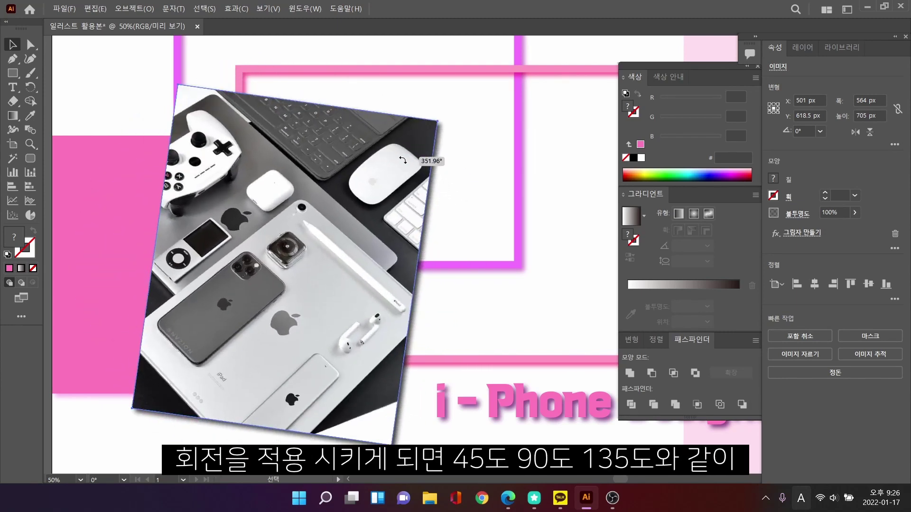
key(ctrl+z)
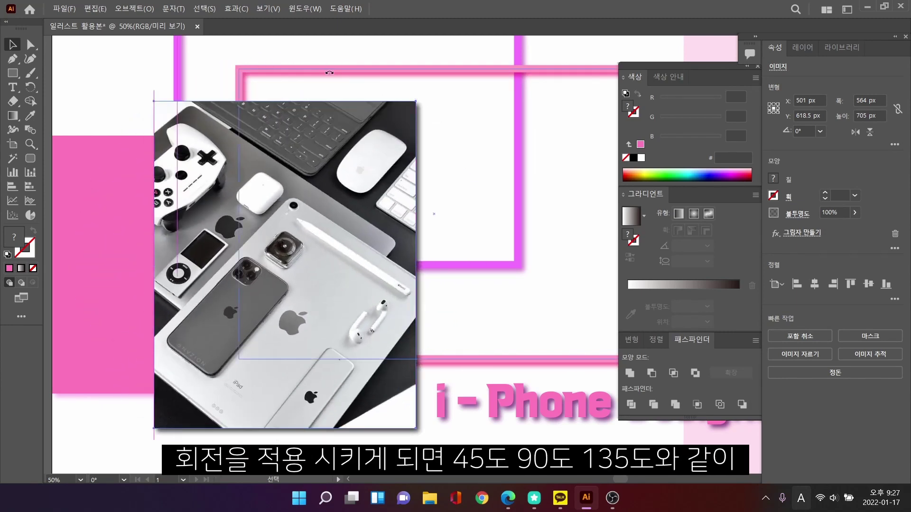
drag(417, 98, 174, 139)
drag(170, 192, 337, 217)
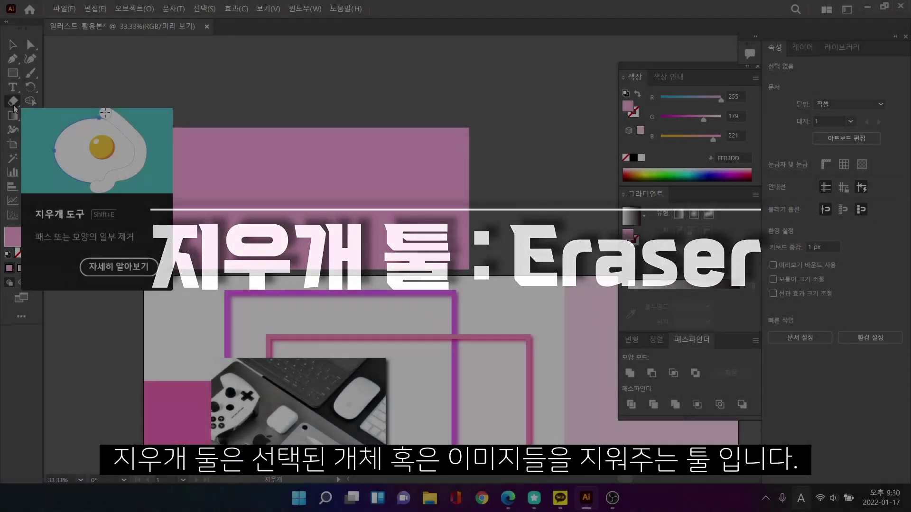
- Try erasing thick and thin freehand strokes across the rectangle above the artboard with the Eraser tool, and undo them
click(13, 105)
mouse_move(232, 139)
mouse_down()
mouse_move(162, 187)
mouse_move(312, 169)
mouse_move(190, 223)
mouse_move(381, 199)
mouse_move(328, 238)
mouse_move(378, 236)
mouse_move(348, 249)
mouse_up()
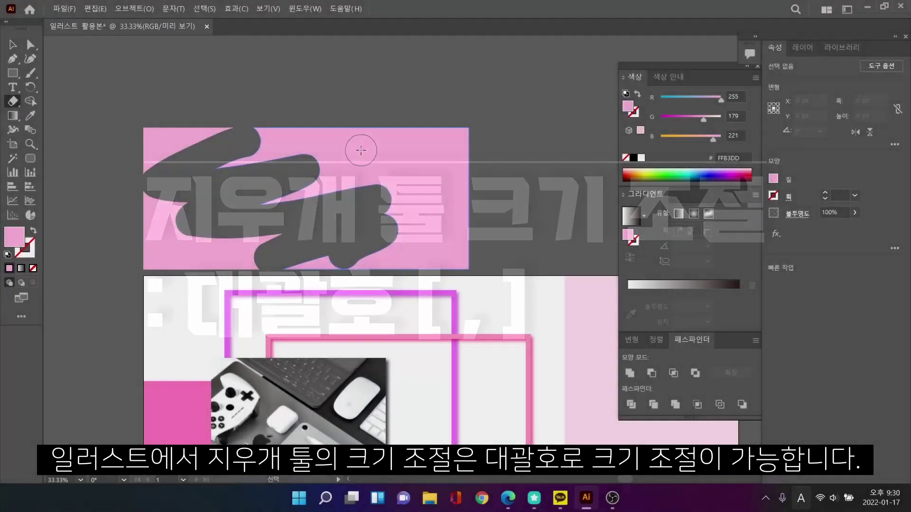
mouse_move(429, 151)
mouse_down()
mouse_move(477, 191)
mouse_move(423, 253)
mouse_up()
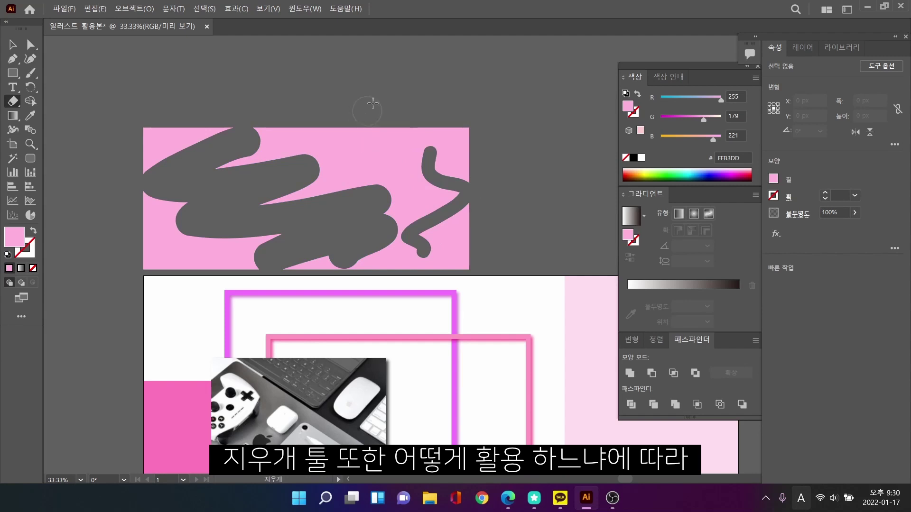
mouse_move(373, 103)
mouse_down()
mouse_move(220, 203)
mouse_move(224, 122)
mouse_move(171, 114)
mouse_up()
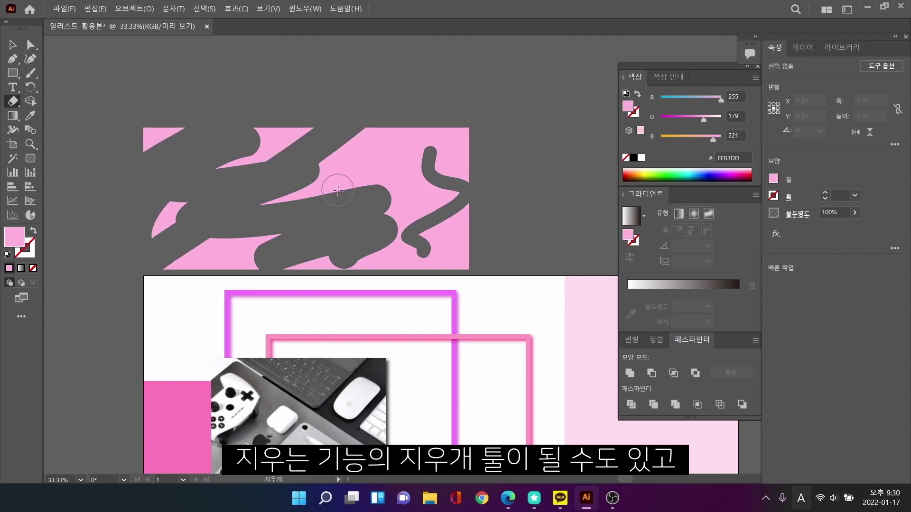
key(ctrl+z)
key(ctrl+z)
key(ctrl+z)
key(ctrl+z)
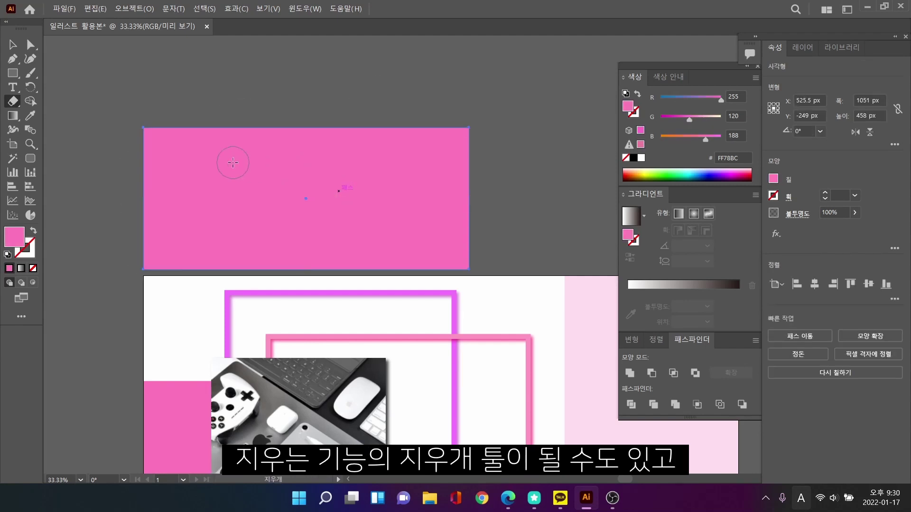
- Erase two round eyes and a curved smile out of the pink rectangle above the artboard
click(232, 163)
click(350, 162)
mouse_move(240, 207)
mouse_down()
mouse_move(297, 238)
mouse_move(357, 208)
mouse_up()
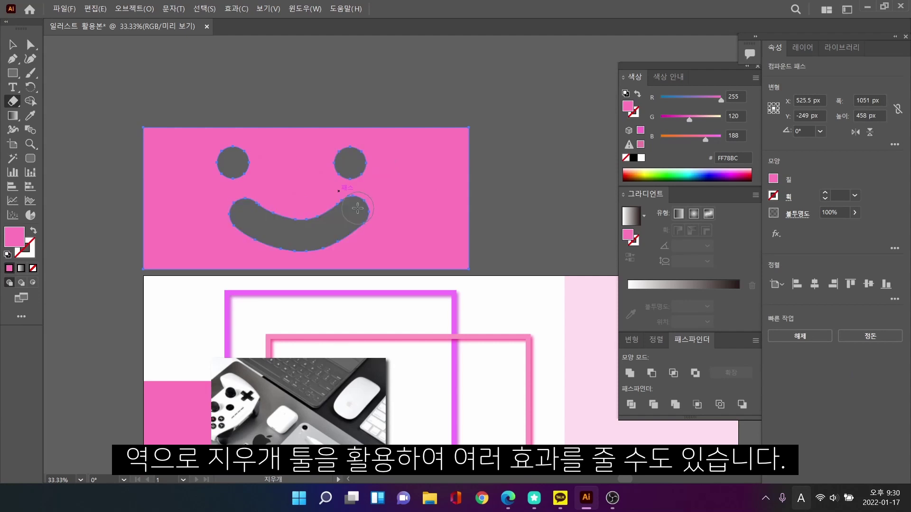
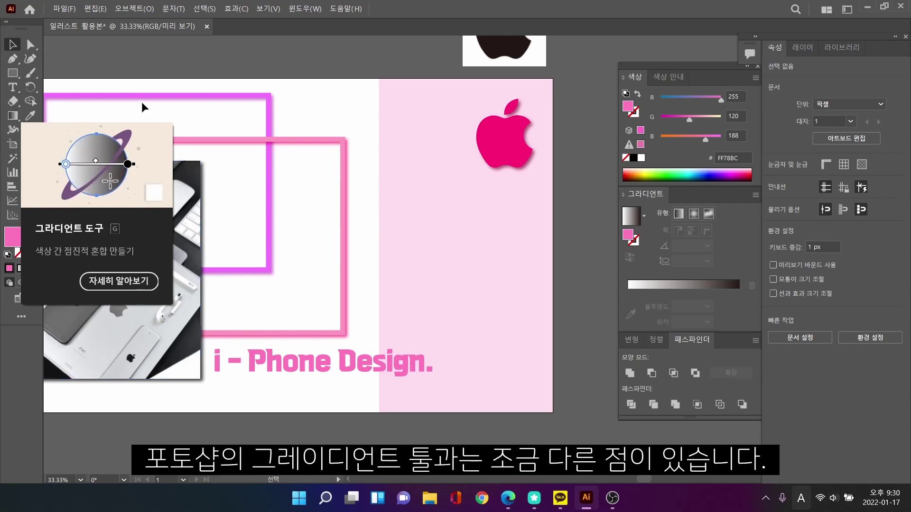
- Fill the light pink panel behind the apple logo with a white-to-black linear gradient using the Gradient tool
drag(156, 123, 301, 134)
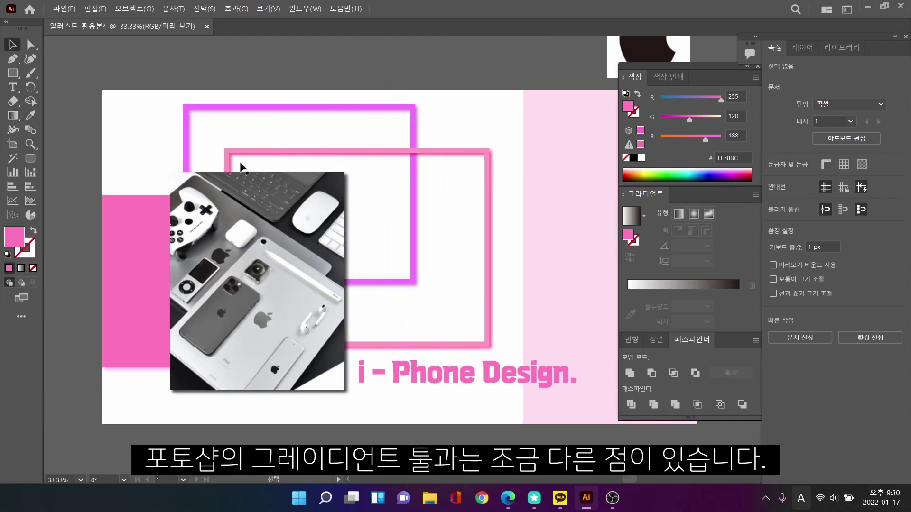
click(13, 119)
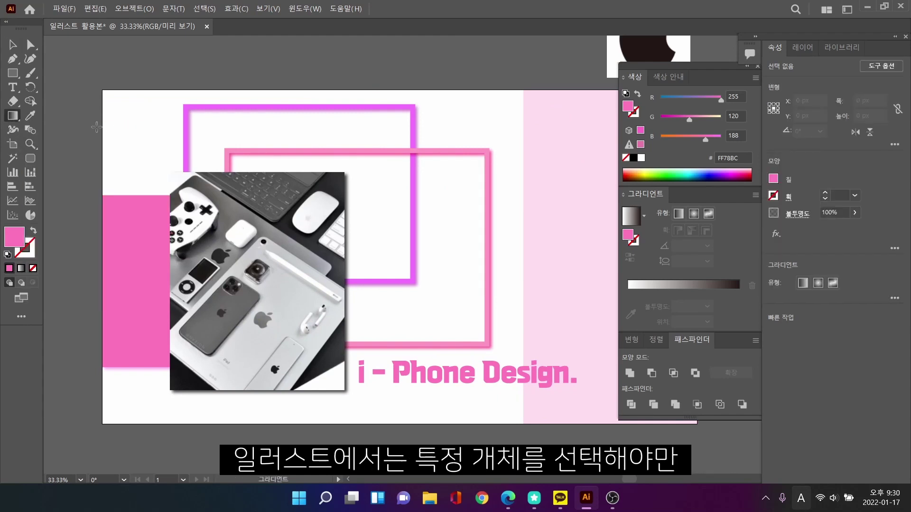
drag(465, 143, 272, 144)
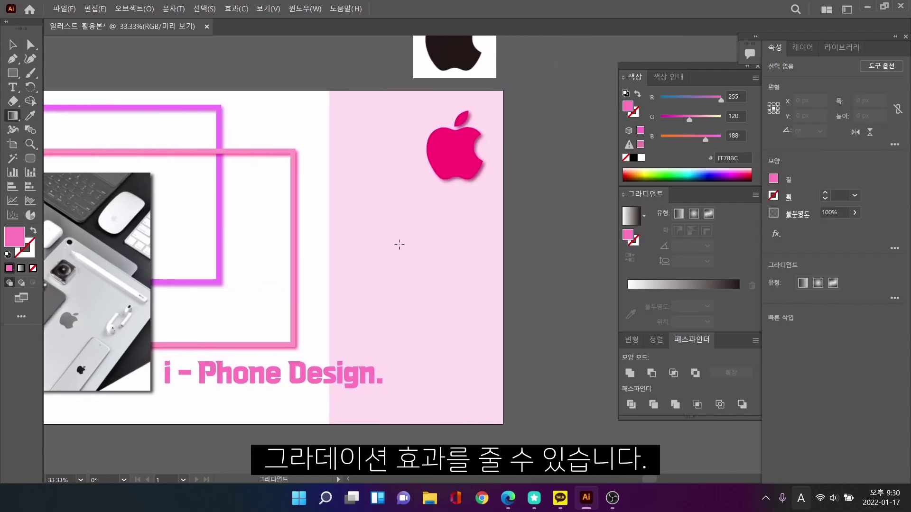
click(399, 245)
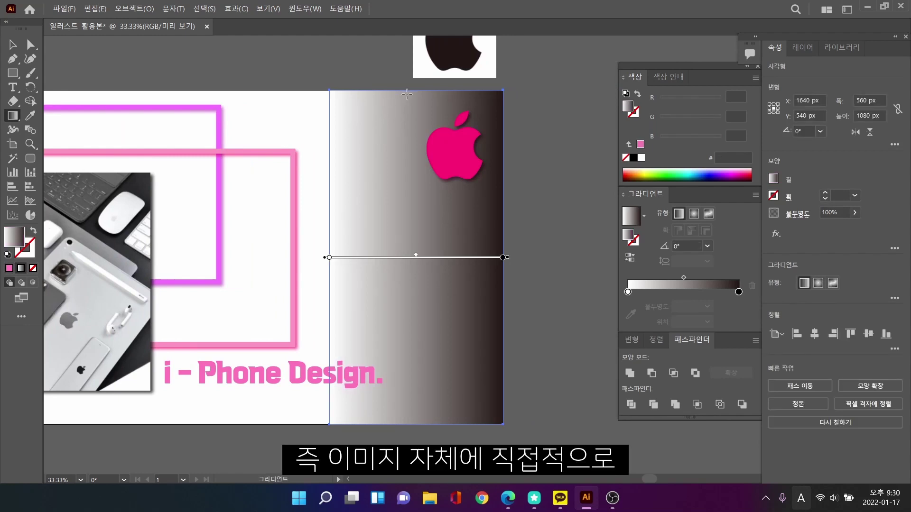
- Recolor the gradient's white starting stop by sampling the apple logo's pink
click(627, 292)
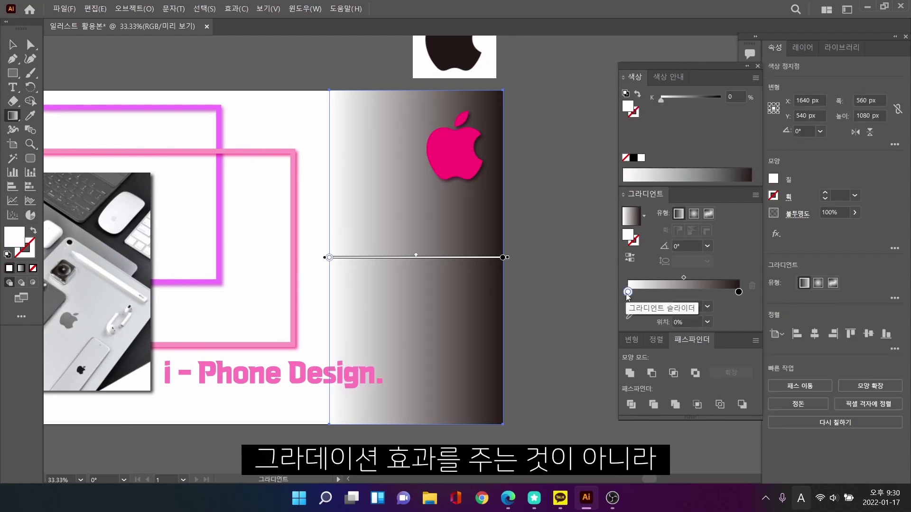
double_click(627, 293)
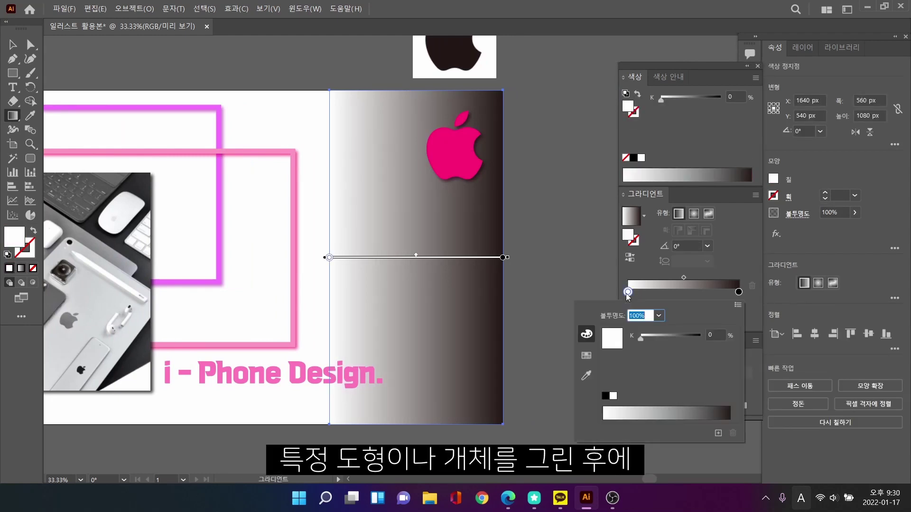
click(587, 353)
click(586, 376)
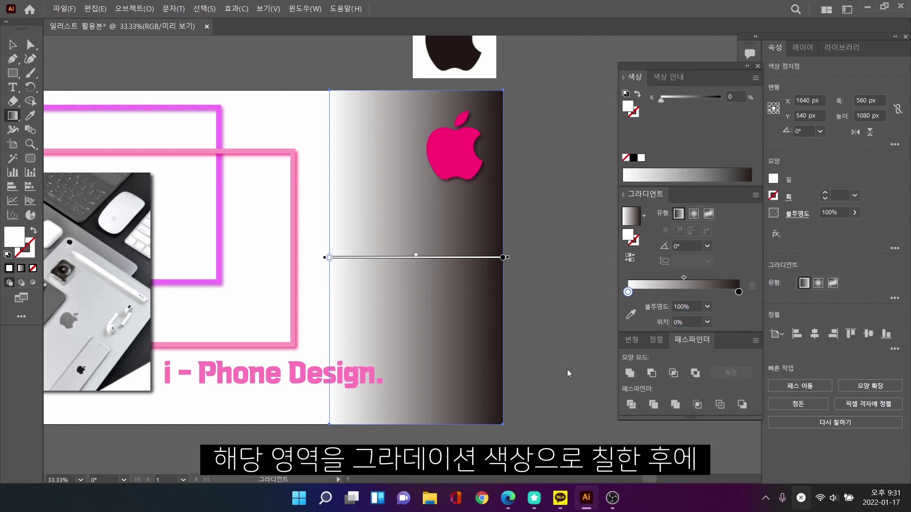
click(473, 168)
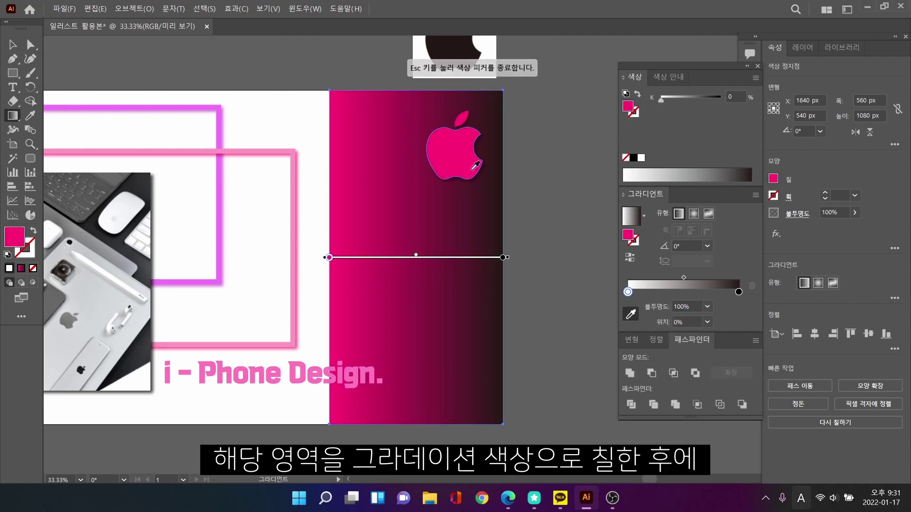
- Add a middle color stop to the gradient at about 49% and sample white for it
click(682, 292)
double_click(682, 292)
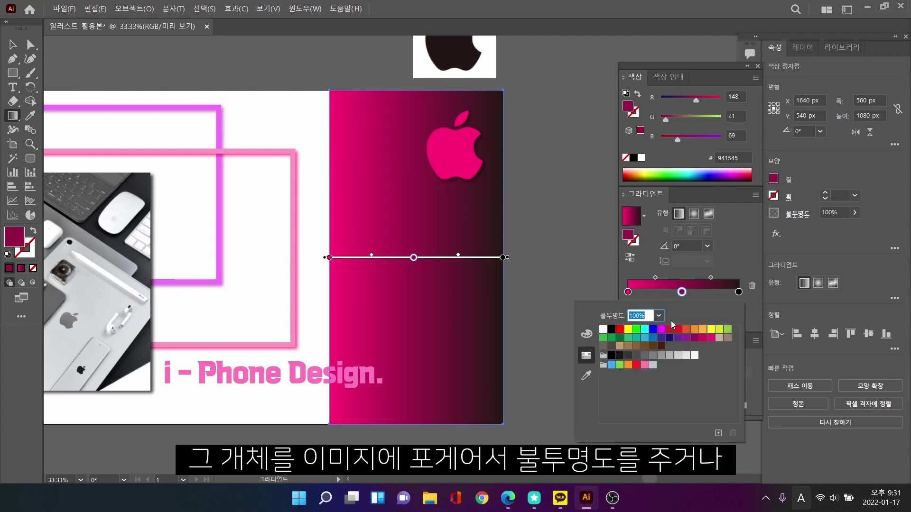
click(587, 377)
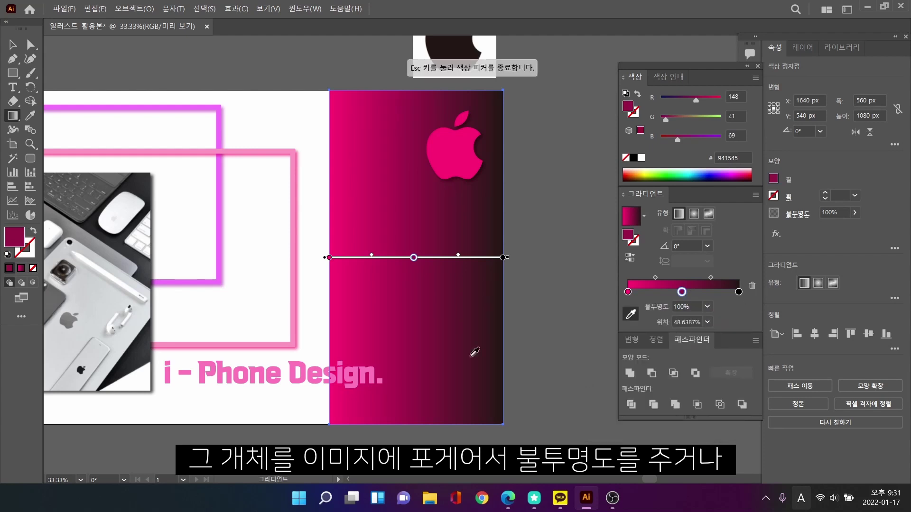
click(264, 154)
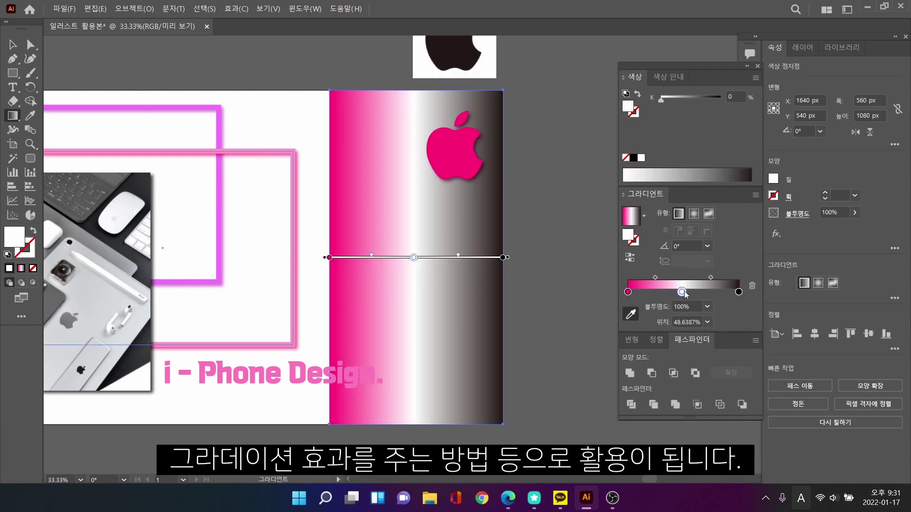
- Replace the gradient's black end stop with a white one and move the middle stop to about 53%
drag(738, 295, 741, 317)
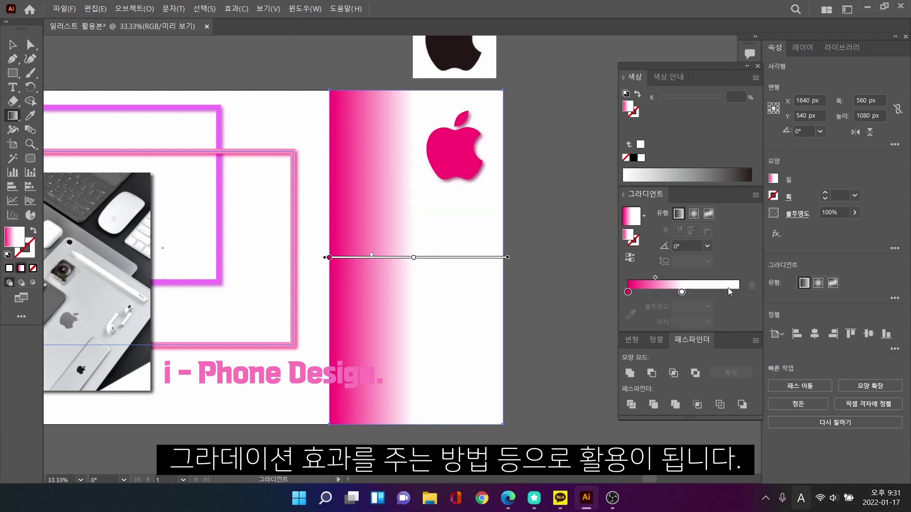
click(731, 287)
drag(682, 291, 687, 292)
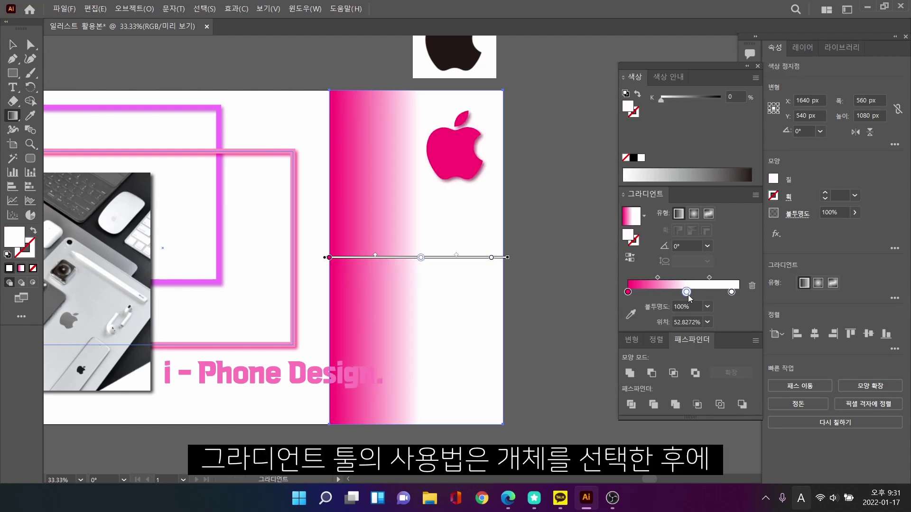
- Recolor the gradient's middle stop by sampling the pink frame and add two more color stops, one on each side, the second at about 75%
double_click(686, 291)
click(586, 376)
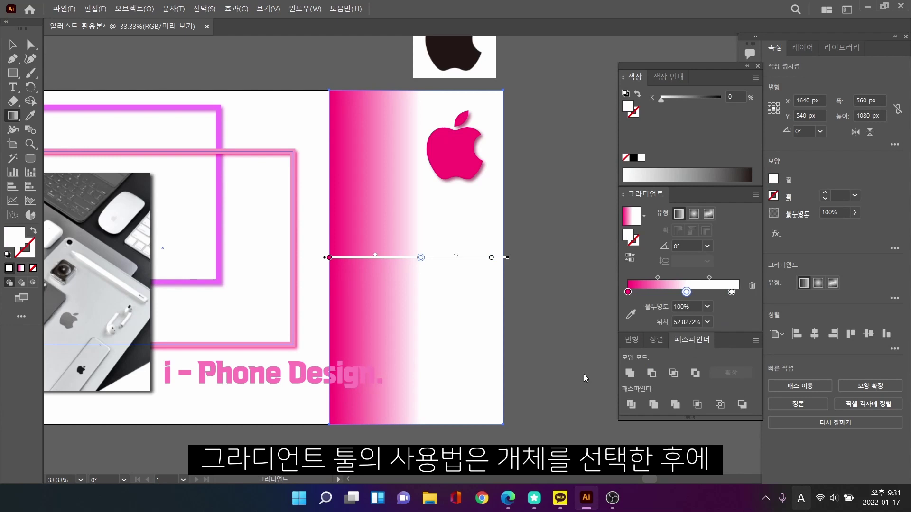
click(238, 151)
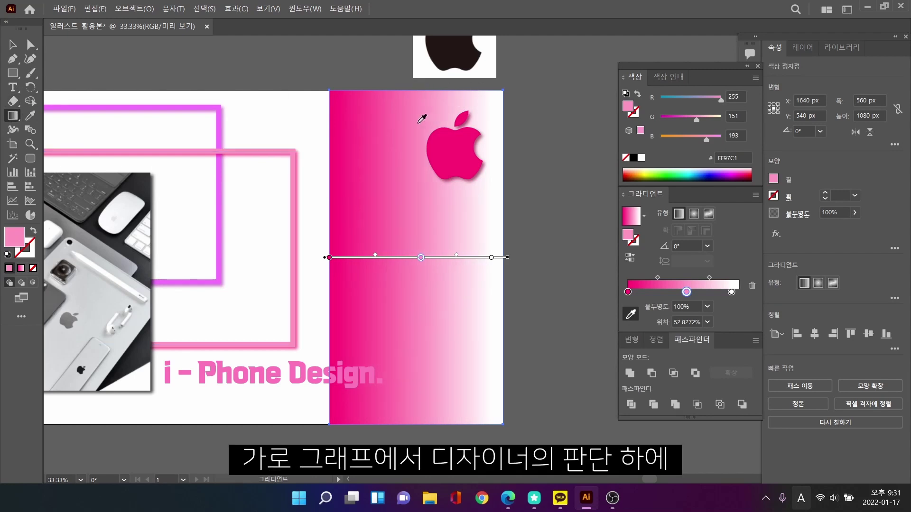
click(660, 295)
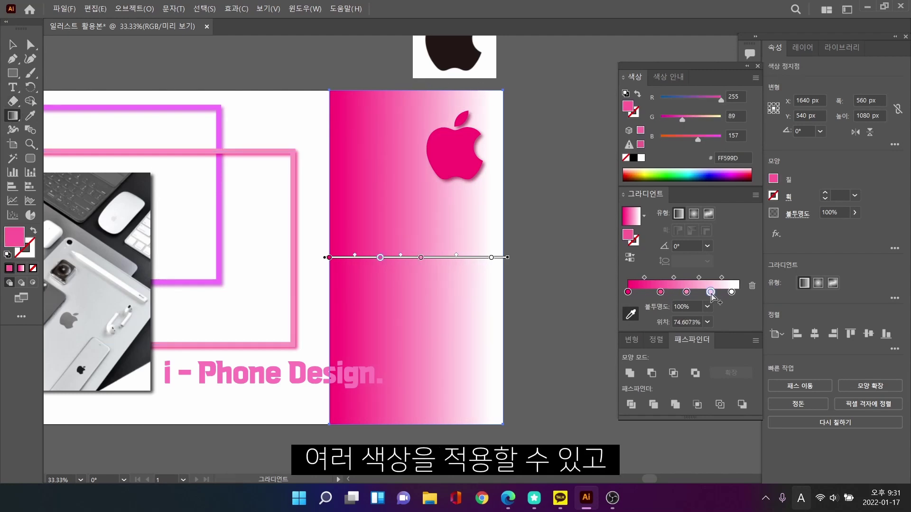
- Redraw the panel's gradient direction vertically, at 90°, with the Gradient tool
click(13, 44)
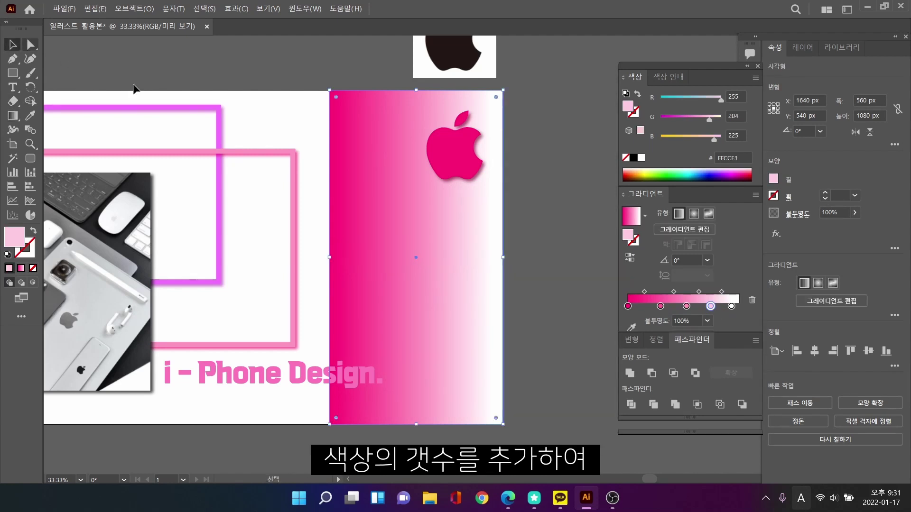
click(13, 115)
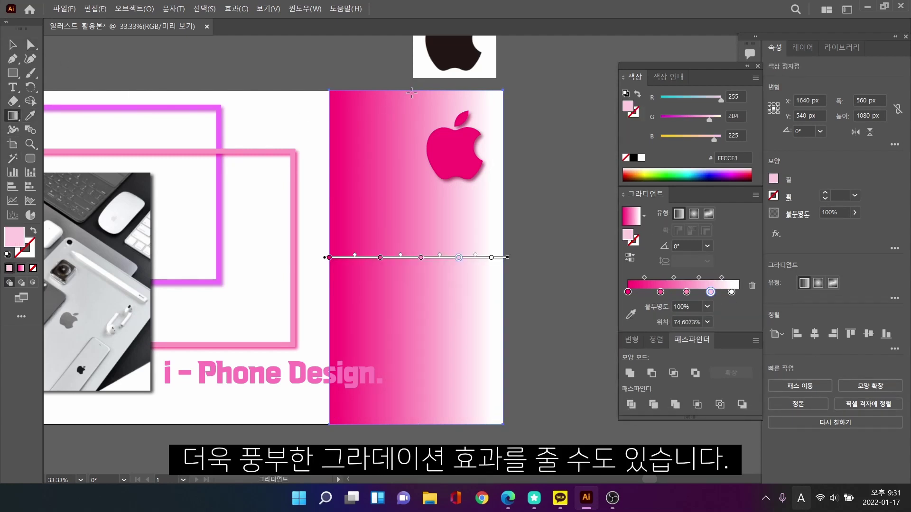
drag(414, 90, 432, 145)
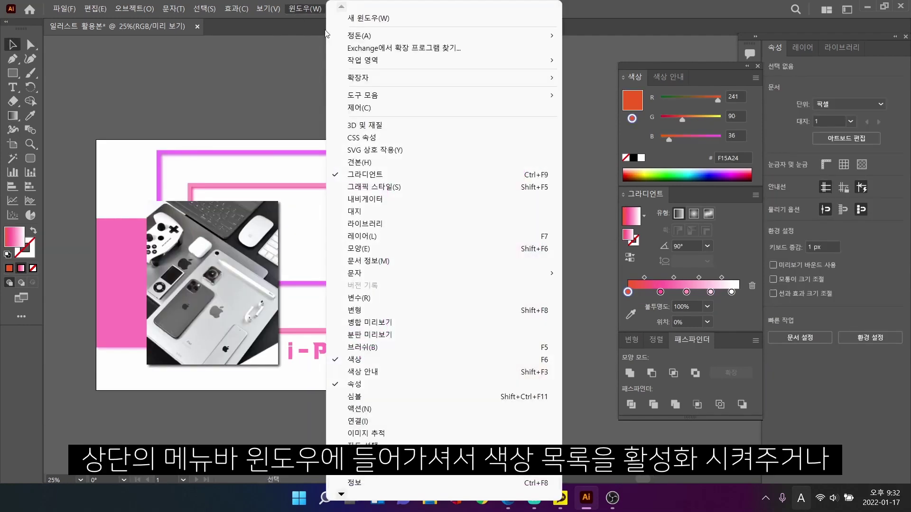
- Hide the Color panel and show it again
click(382, 362)
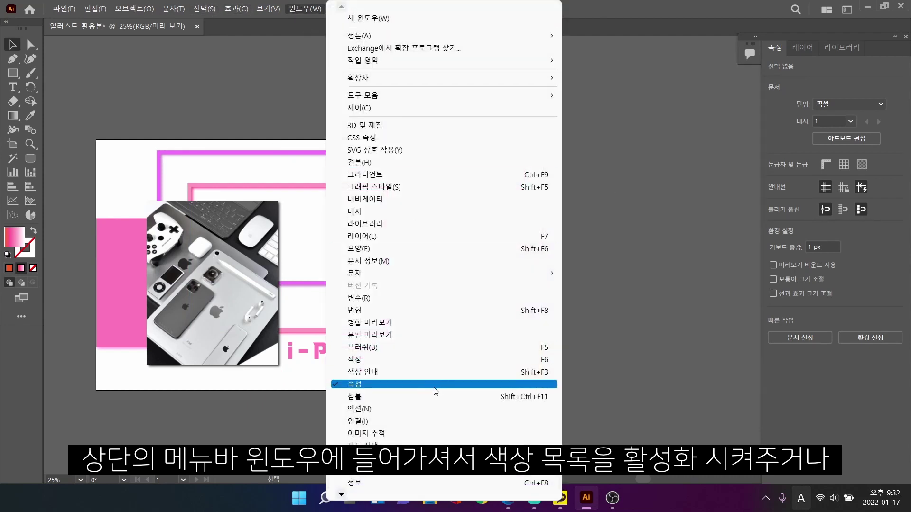
click(408, 361)
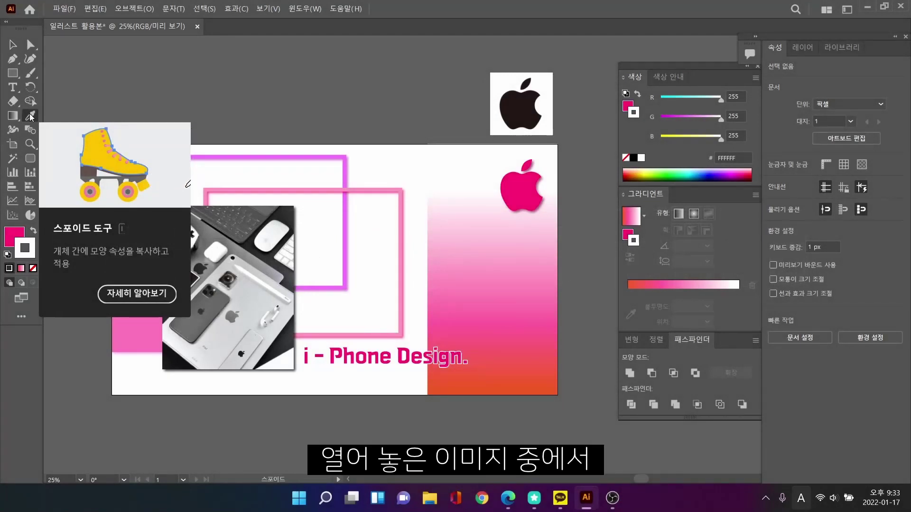
- Sample the colors of the apple logo, the pink block and the purple frame with the Eyedropper tool
click(30, 116)
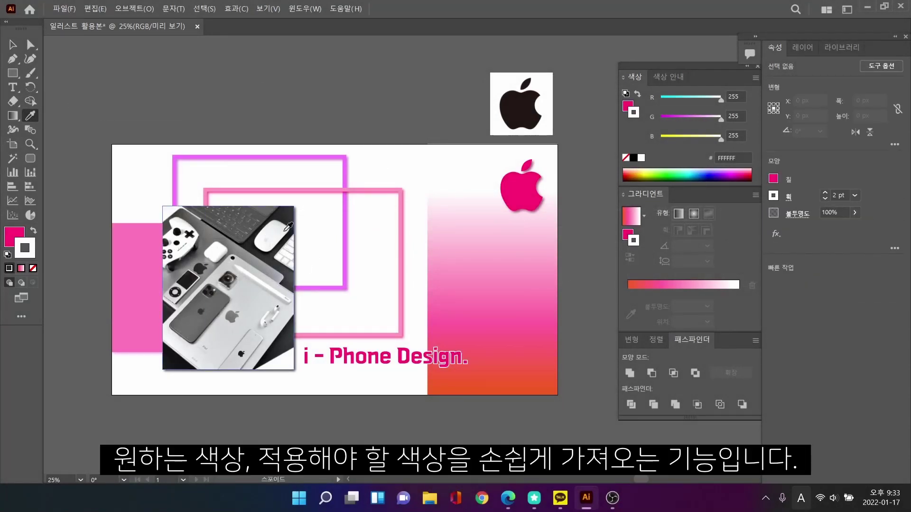
click(526, 181)
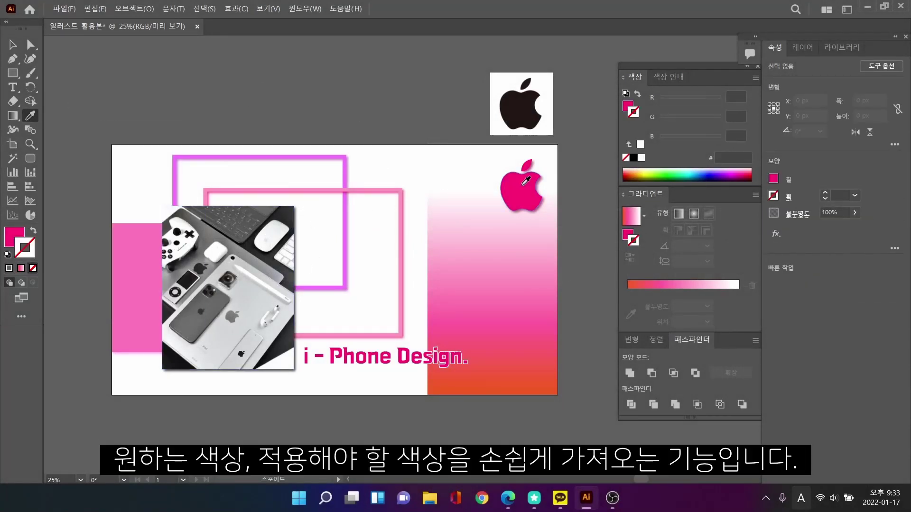
click(16, 235)
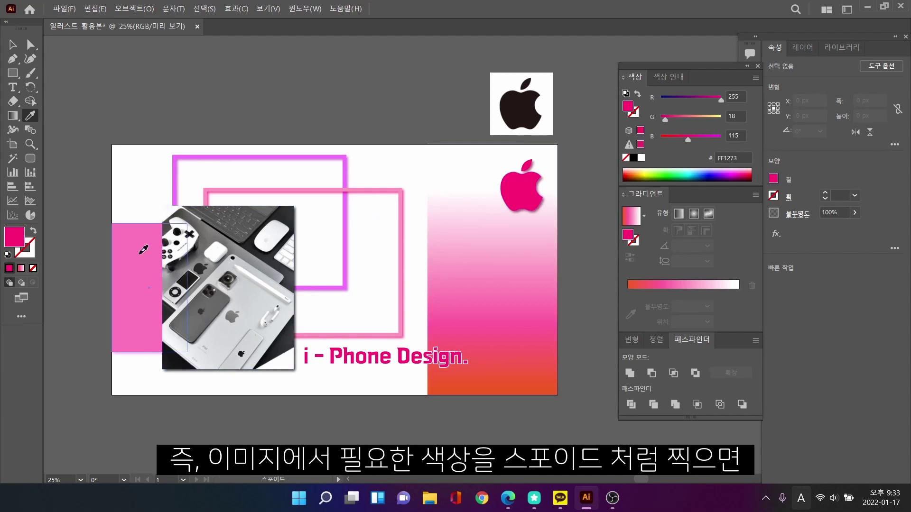
click(140, 250)
click(188, 158)
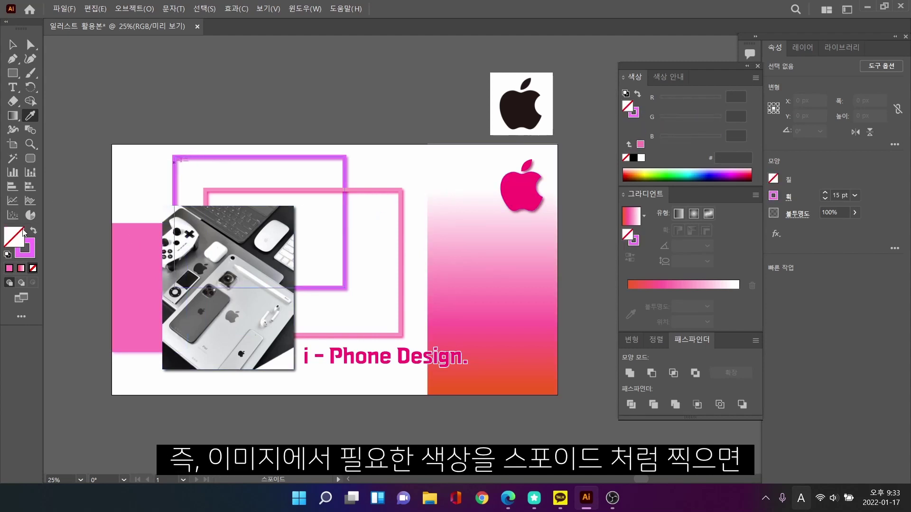
- Sample the gradient panel, the title text and a dark gray from the photo, and check the gray in the Color Picker
click(497, 266)
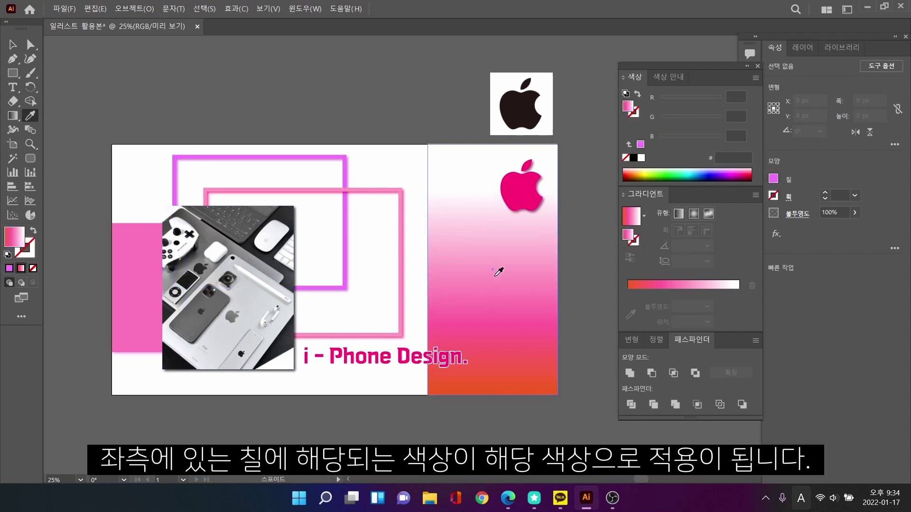
click(342, 353)
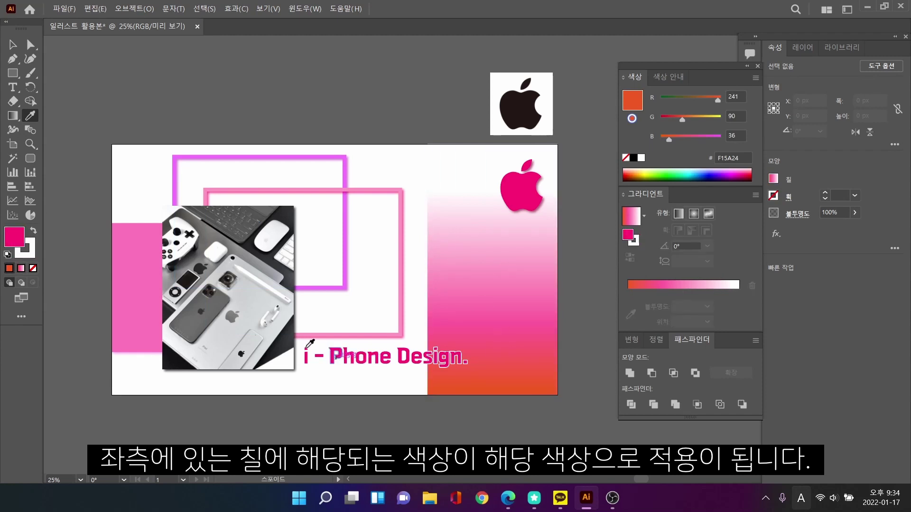
click(219, 293)
click(221, 212)
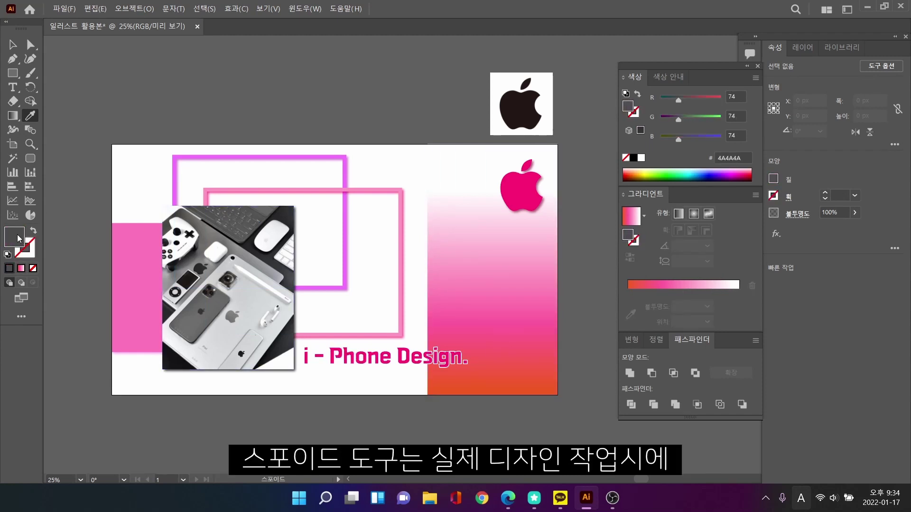
double_click(14, 237)
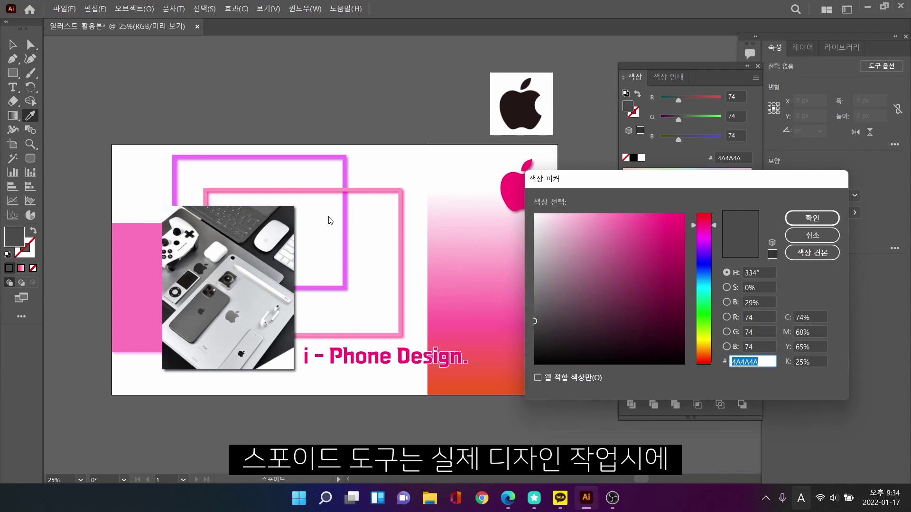
click(812, 235)
- Sample the apple logo's pink as the fill color and check it in the Color Picker
click(529, 194)
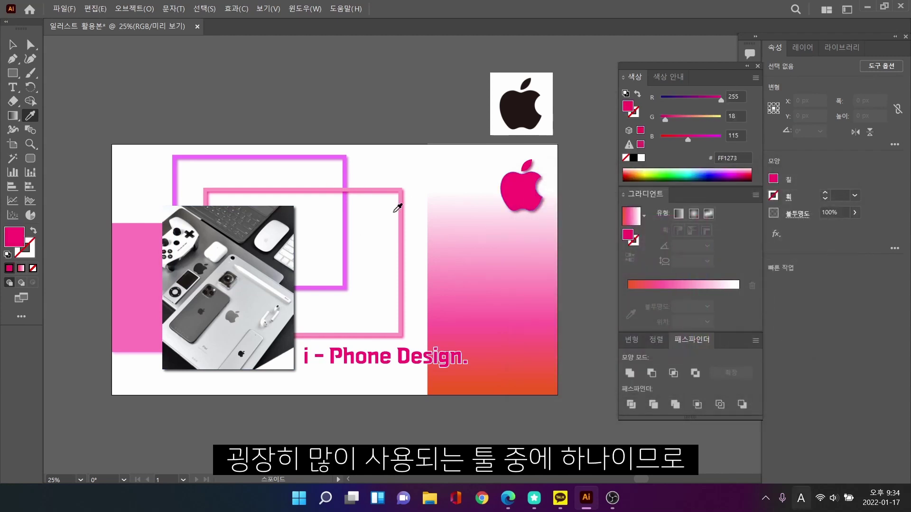
double_click(14, 236)
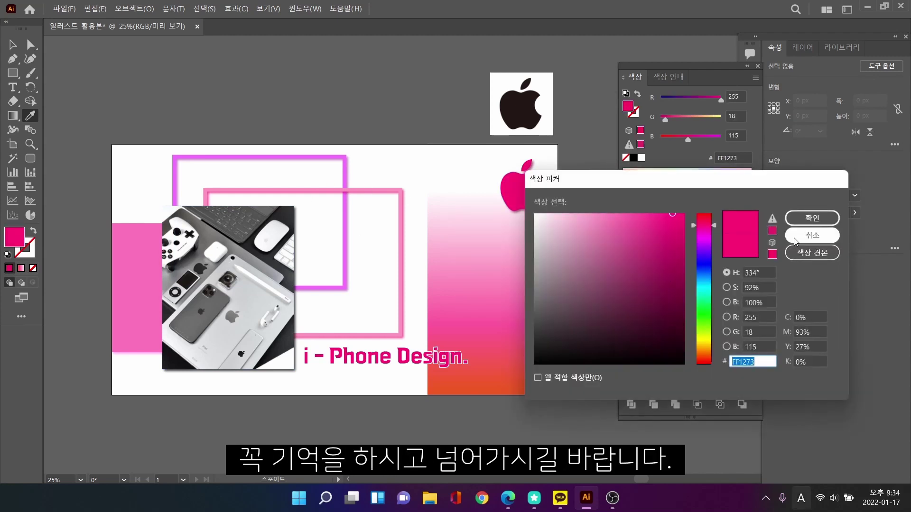
click(799, 240)
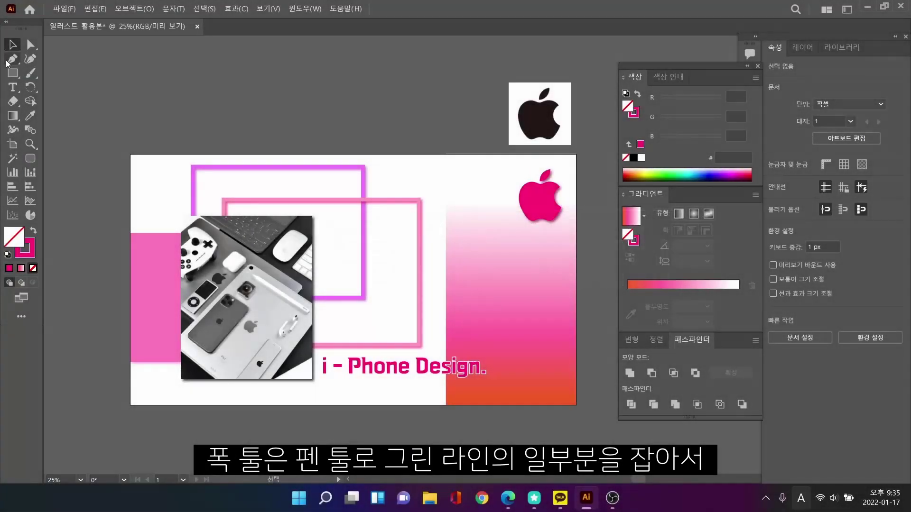
- Draw a curved path across the pink frame with the Pen tool and widen its lower end to about 61 pt with the Width tool
scroll(392, 199, up, 1)
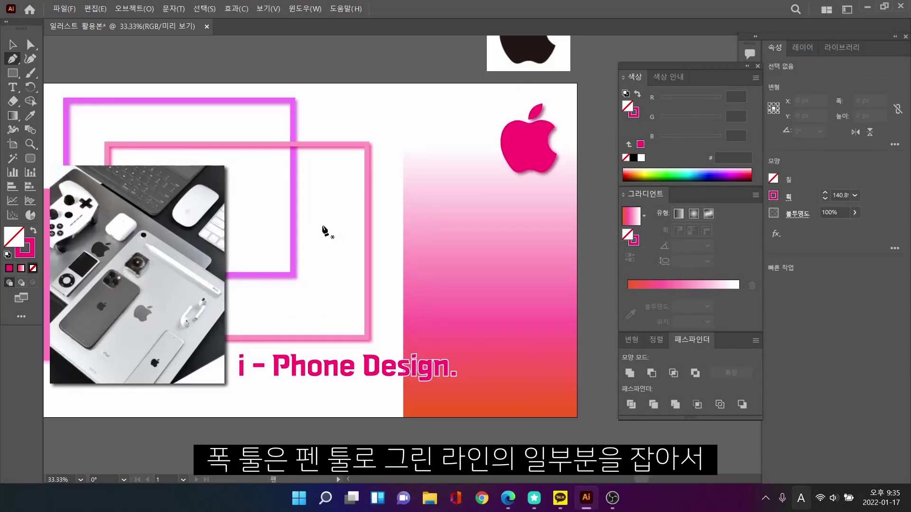
drag(393, 293, 472, 289)
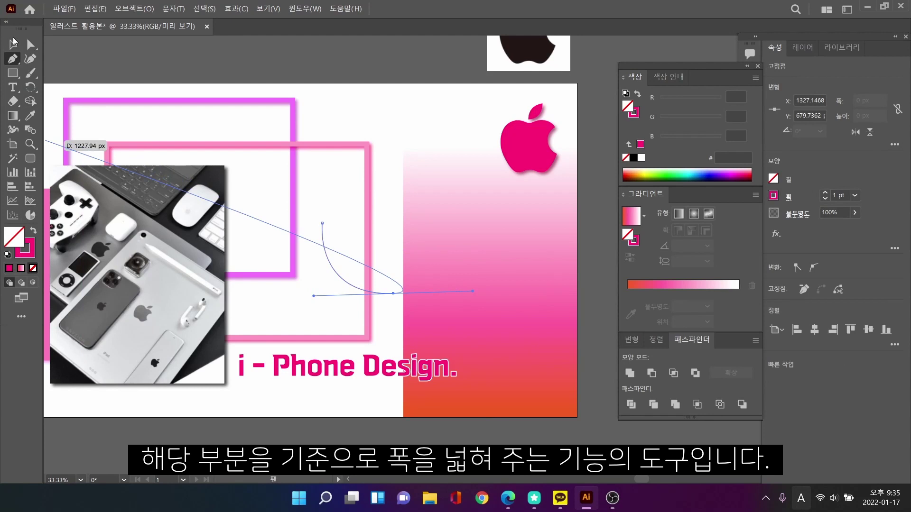
click(13, 130)
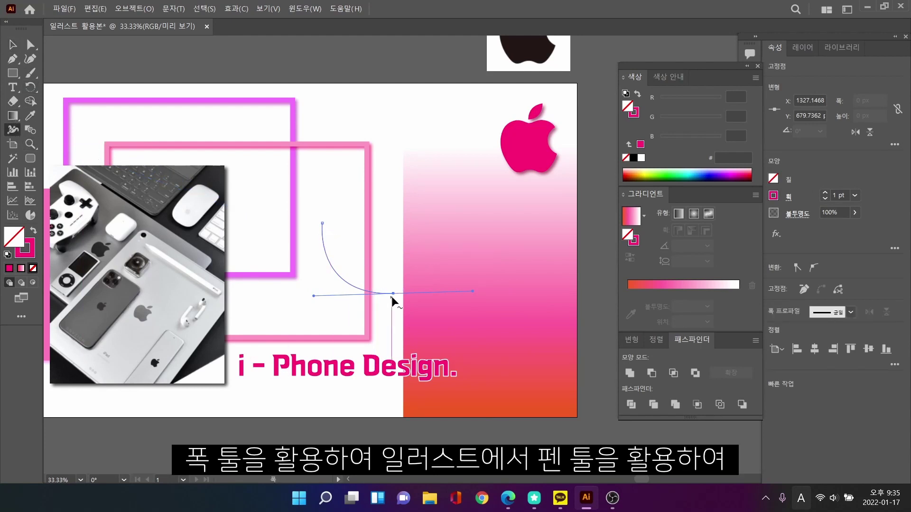
mouse_move(392, 294)
mouse_down()
mouse_move(392, 312)
mouse_move(392, 303)
mouse_up()
- Duplicate the tapered curve, rotate the copy 180° and place it facing the original
click(13, 45)
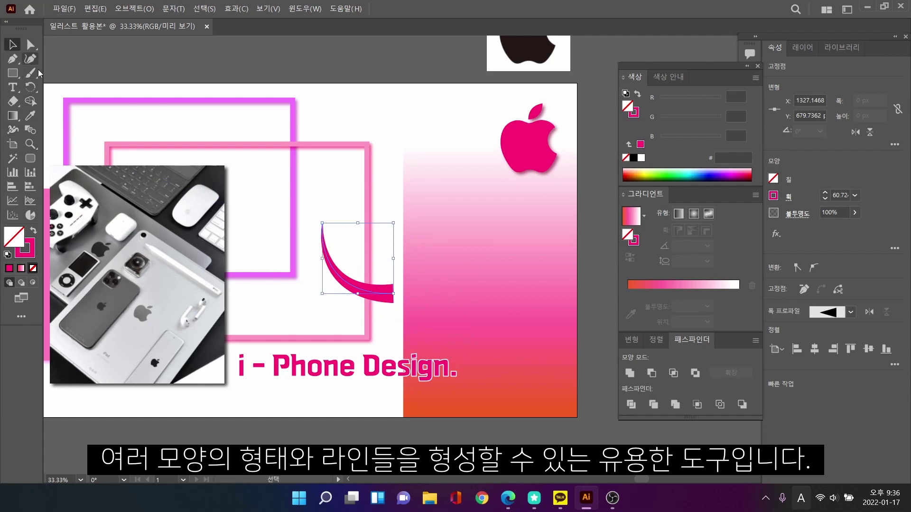
drag(392, 303, 469, 302)
drag(476, 219, 360, 320)
mouse_move(404, 225)
mouse_down()
mouse_move(294, 231)
mouse_move(398, 232)
mouse_up()
- Duplicate the pair of tapered curves sideways to form a row of three pairs
shift+click(384, 298)
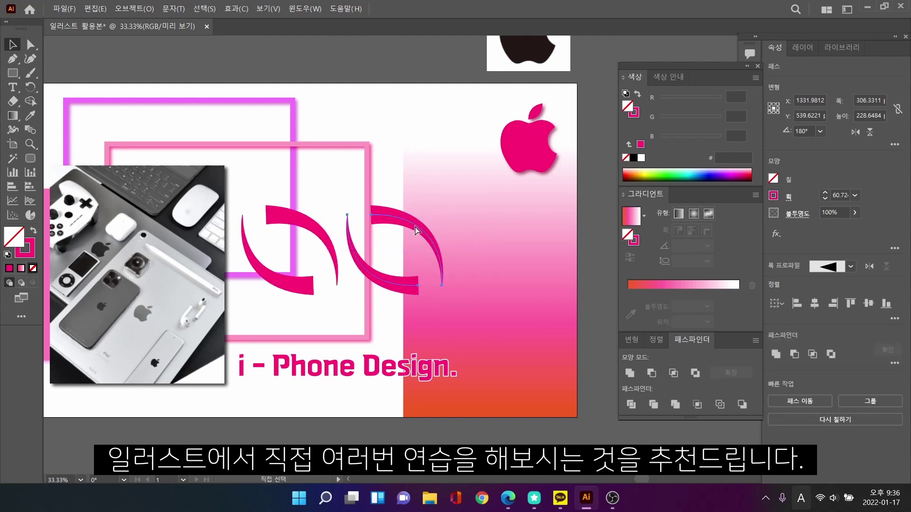
key(ctrl+d)
key(ctrl+minus)
click(569, 382)
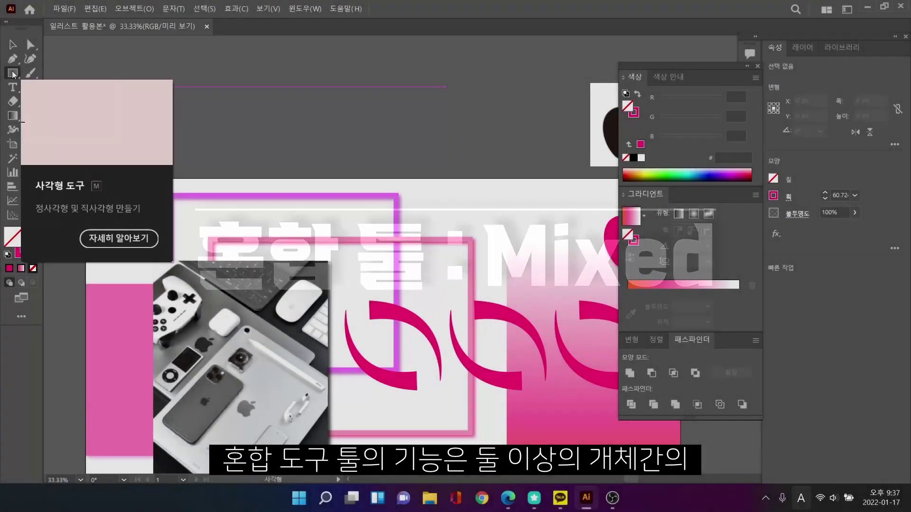
- Draw a star about 418 px wide with the Star tool, turn its pink stroke into the fill and move it onto the artboard
drag(13, 73, 47, 124)
drag(351, 62, 391, 116)
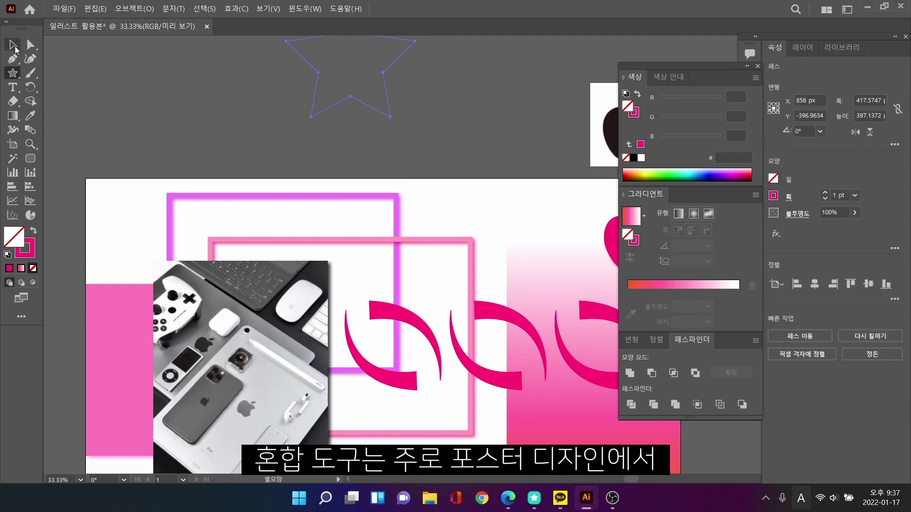
click(33, 231)
key(v)
key(ctrl+minus)
drag(330, 99, 372, 226)
- Make a smaller copy of the pink star at its lower left, partly over the photo
drag(372, 227, 261, 263)
key(ctrl+plus)
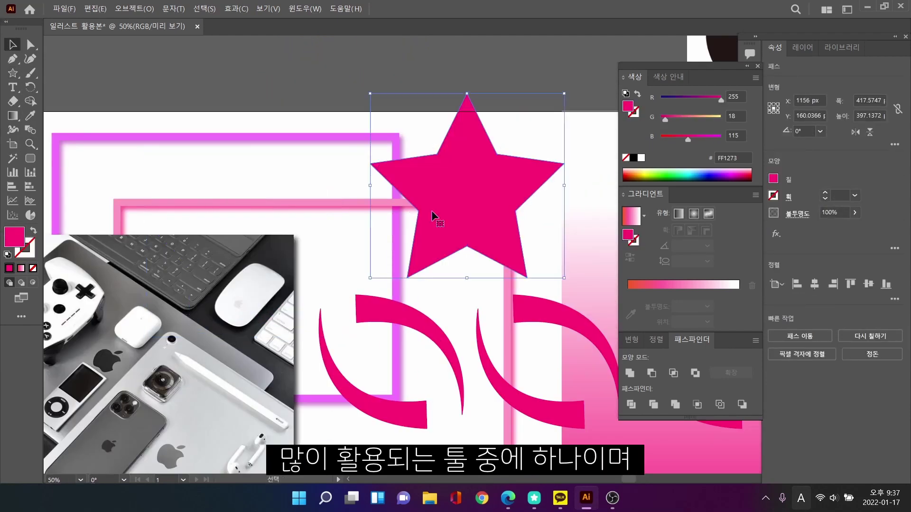
drag(335, 358, 323, 324)
- Recolor the smaller star yellow-green (D2FF2E) and blend it with the pink star using the Blend tool
double_click(14, 237)
drag(704, 217, 704, 334)
click(797, 221)
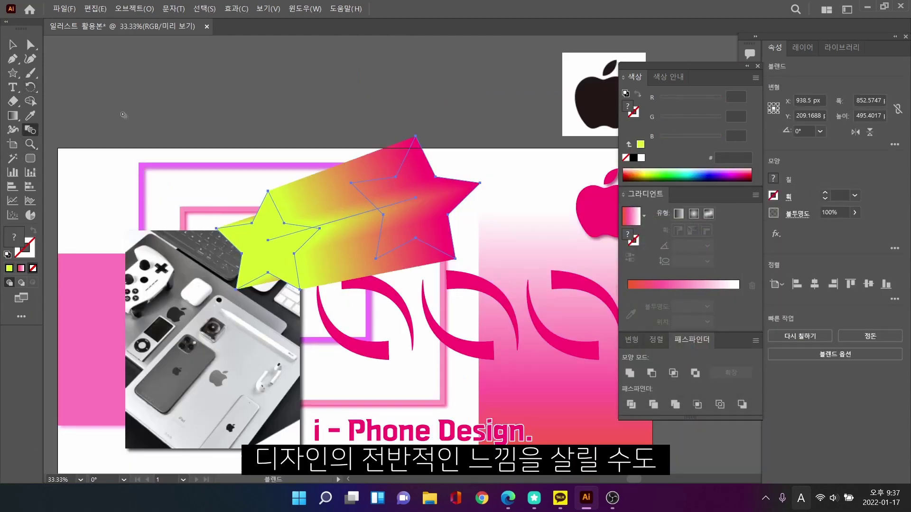
key(ctrl+minus)
key(v)
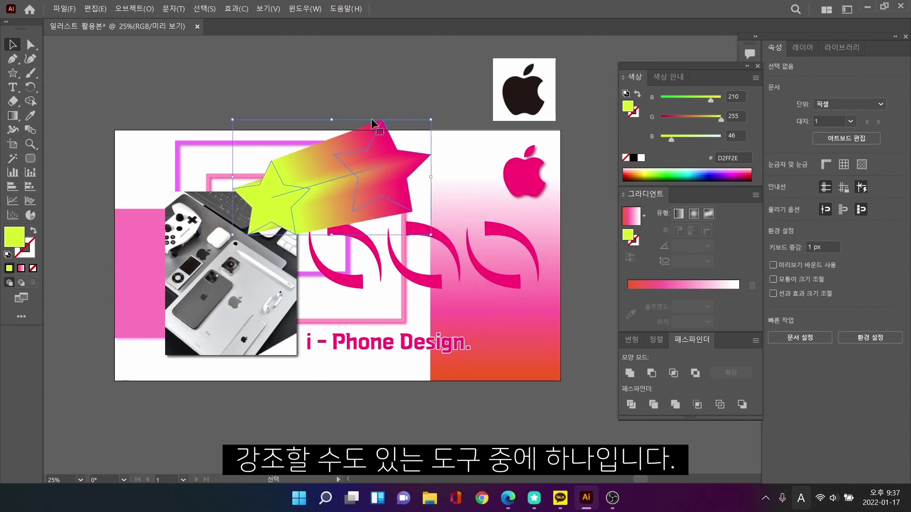
click(371, 118)
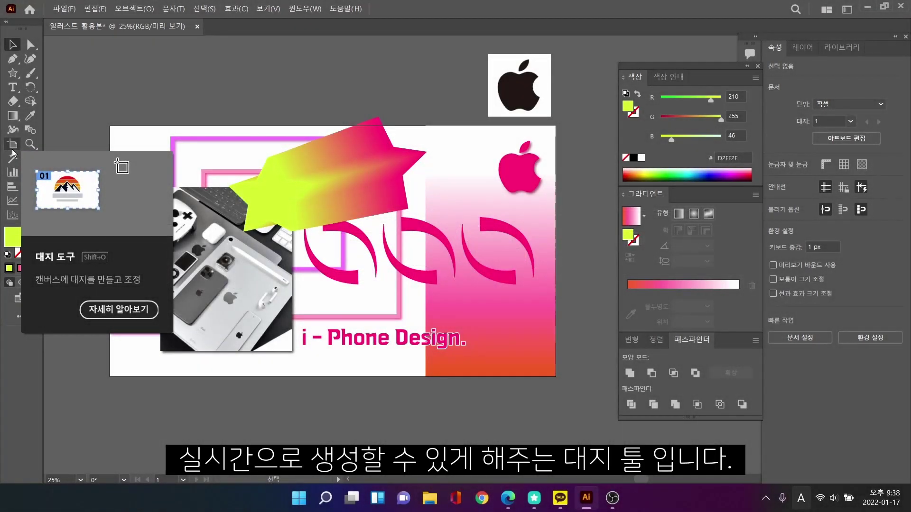
- Add a second artboard of about 1426 × 1080 px to the right of the first with the Artboard tool
click(13, 149)
alt+scroll(123, 185, down, 2)
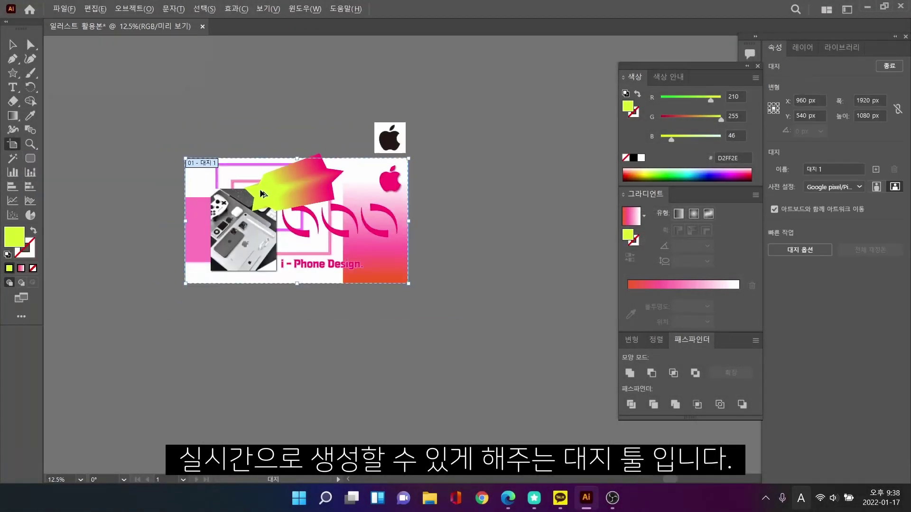
drag(419, 184, 372, 185)
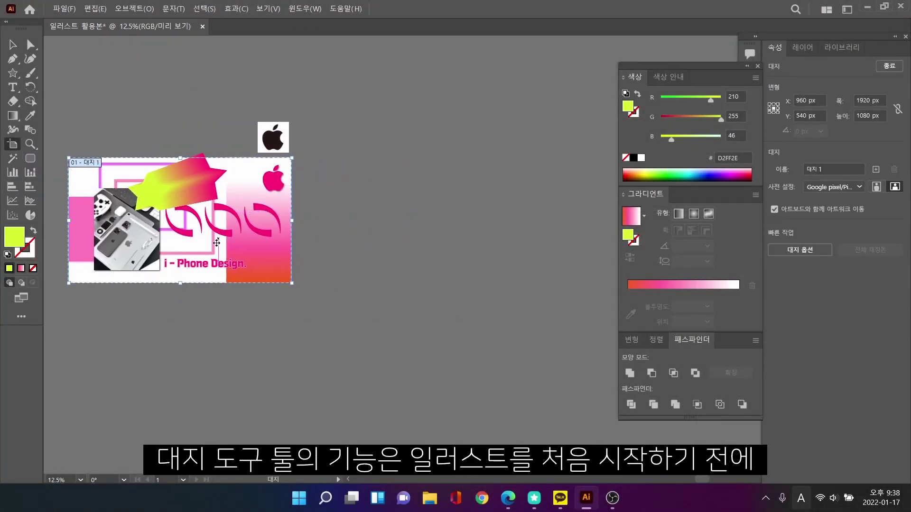
drag(300, 159, 465, 283)
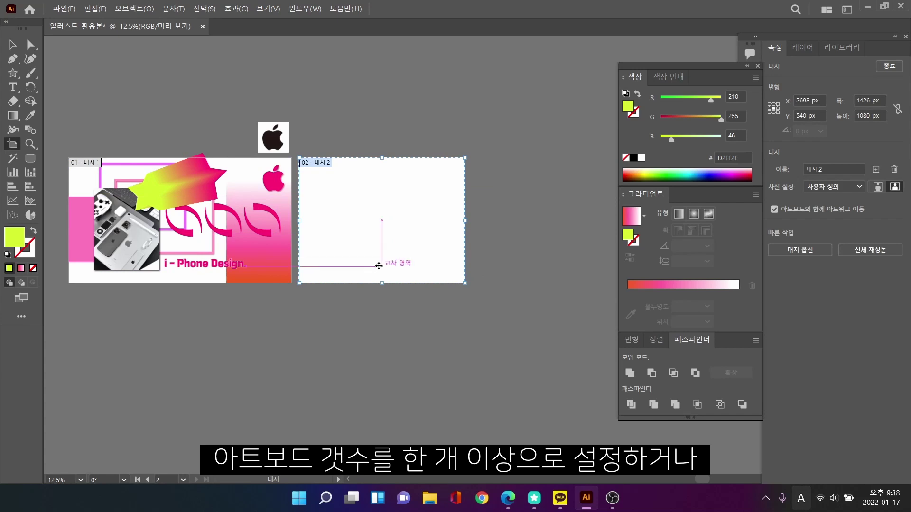
- Undo the second artboard and the blend between the two stars
drag(382, 221, 470, 221)
key(ctrl+z)
key(ctrl+z)
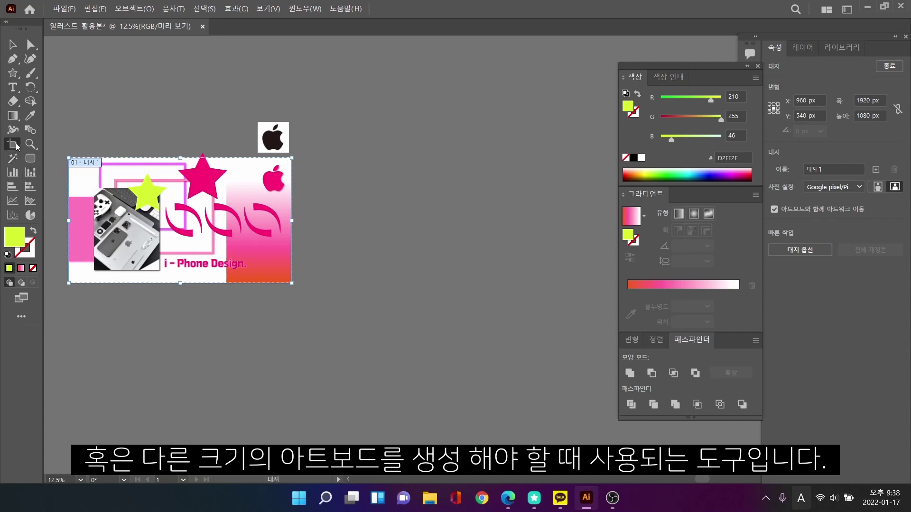
- Add a second artboard of about 1564 × 1080 px beside the first and a narrower third one to its right
drag(303, 159, 484, 284)
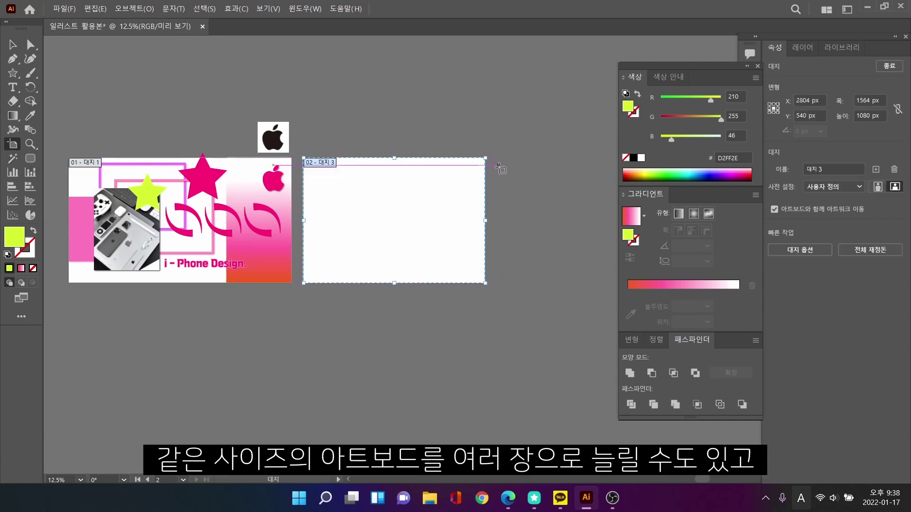
drag(493, 157, 636, 282)
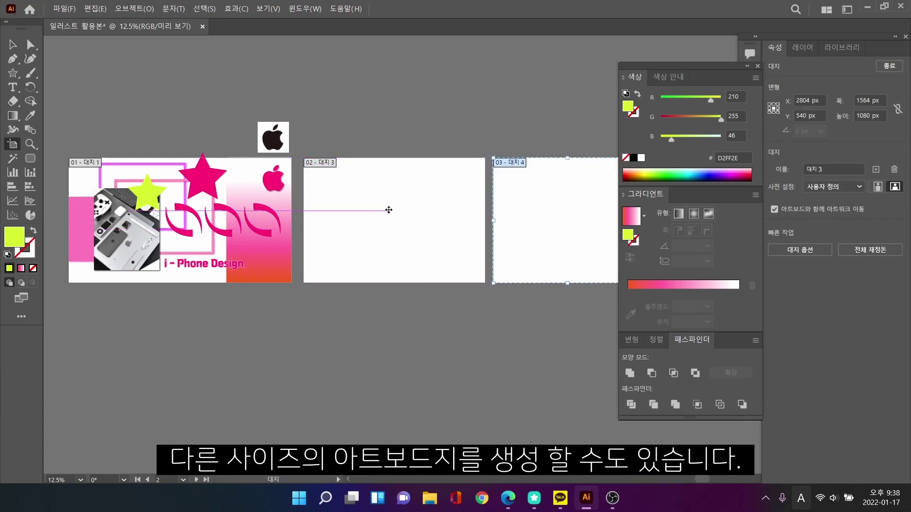
- Copy the second artboard twice into a row below and resize the copy under the first artboard to about 1899 × 1781 px
drag(388, 210, 156, 346)
drag(253, 360, 290, 359)
scroll(272, 358, down, 2)
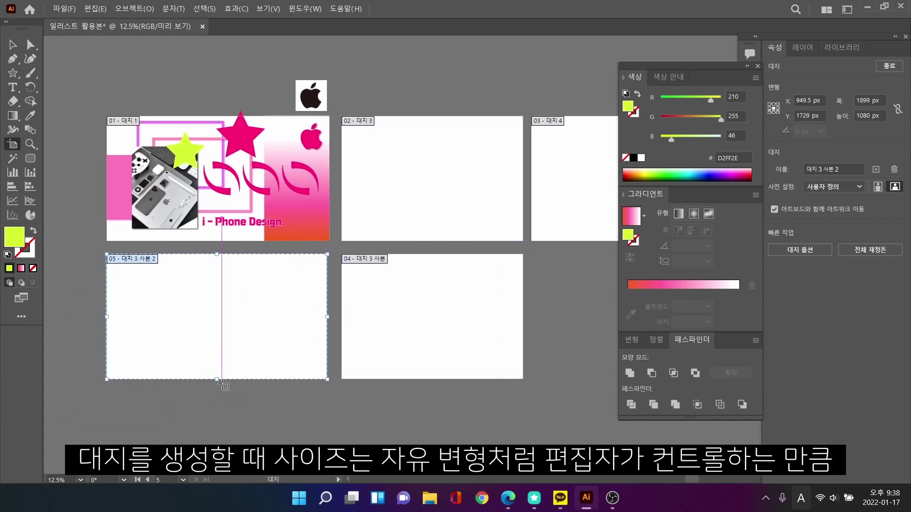
drag(216, 382, 216, 460)
scroll(416, 287, right, 2)
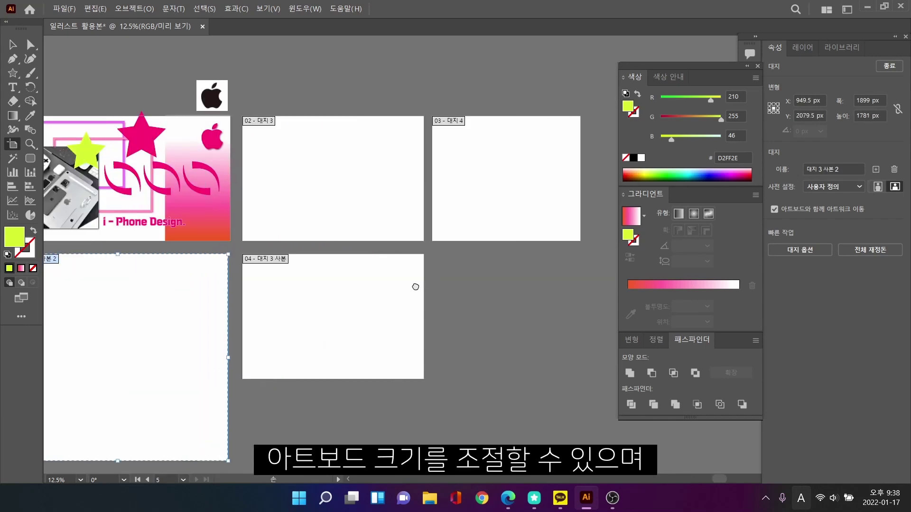
- Try the A4 and B4 size presets on the artboard below the first one
click(841, 189)
click(807, 280)
scroll(427, 294, left, 2)
drag(190, 339, 190, 292)
click(841, 187)
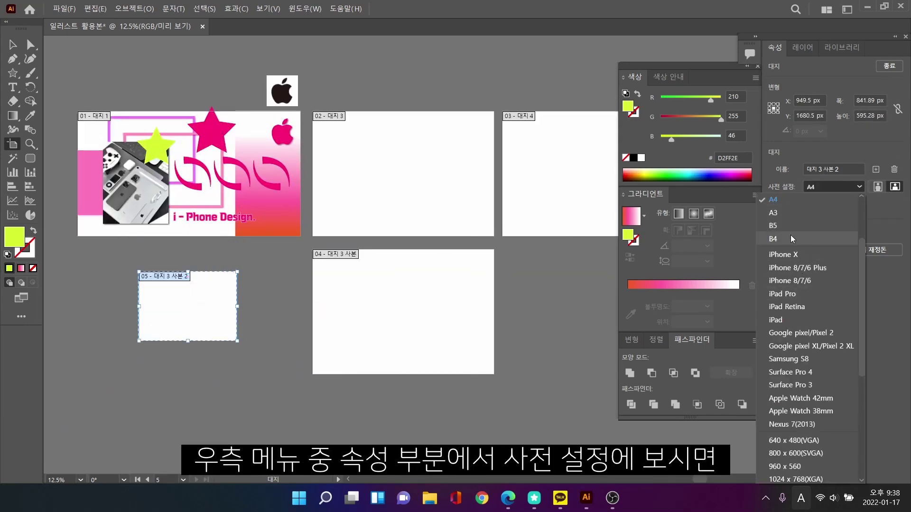
click(792, 239)
- Set the artboard below the first one to the A3 preset, adjust its position within the lower row and leave artboard editing
click(840, 187)
scroll(802, 266, up, 2)
click(773, 293)
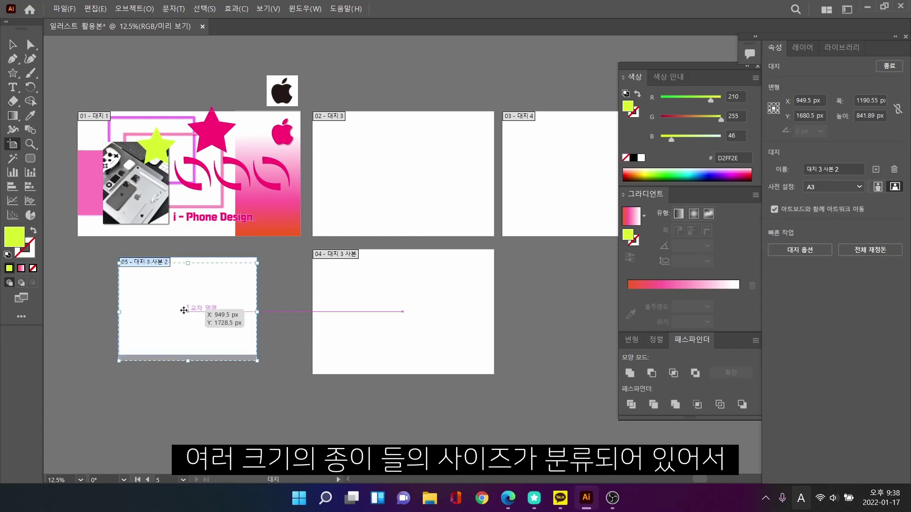
drag(183, 311, 185, 311)
drag(411, 243, 403, 264)
click(153, 78)
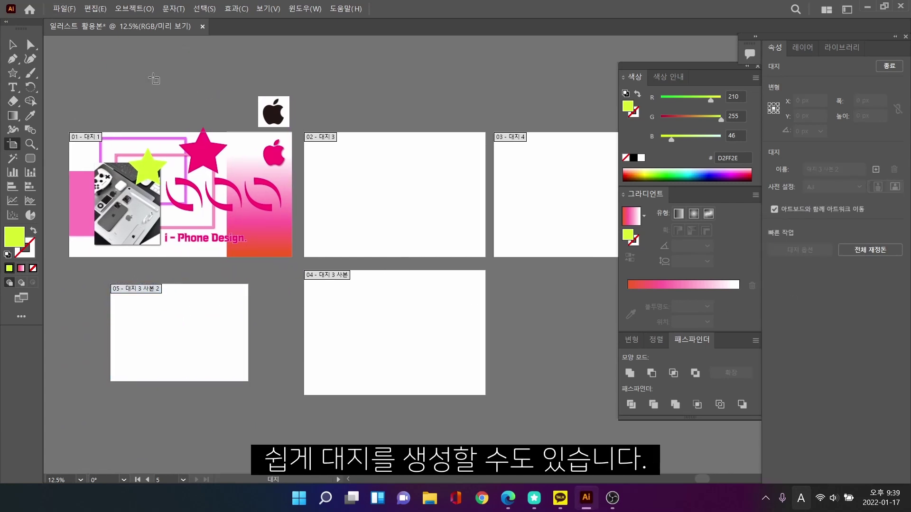
key(Escape)
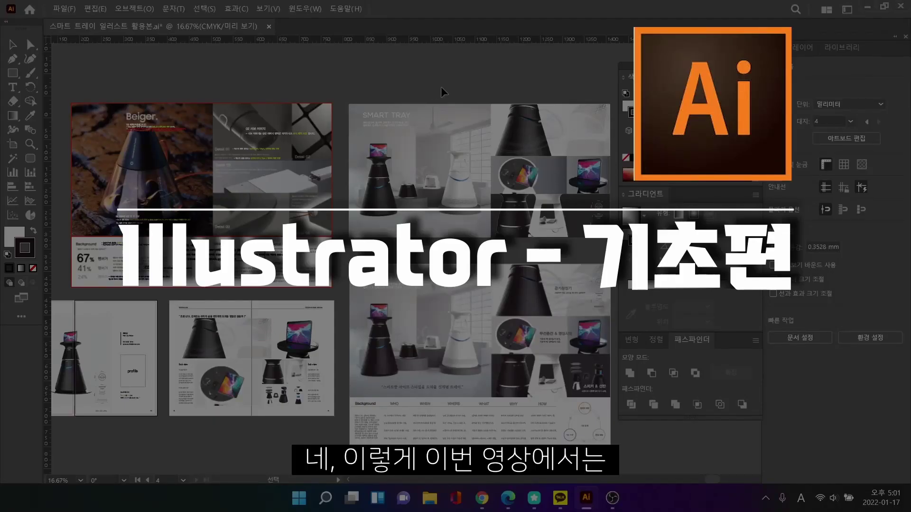
- In the Smart Tray document, move the product lineup image up over the top edge of the upper board and deselect it
mouse_move(441, 87)
mouse_down()
mouse_move(403, 83)
mouse_move(445, 90)
mouse_up()
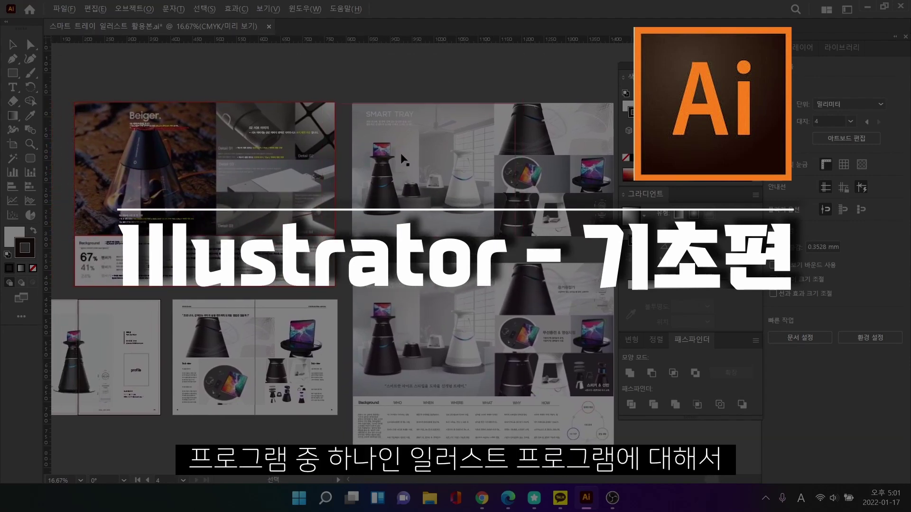
scroll(433, 156, up, 2)
drag(442, 155, 302, 215)
scroll(318, 211, down, 1)
mouse_move(357, 207)
mouse_down()
mouse_move(338, 206)
mouse_move(351, 197)
mouse_up()
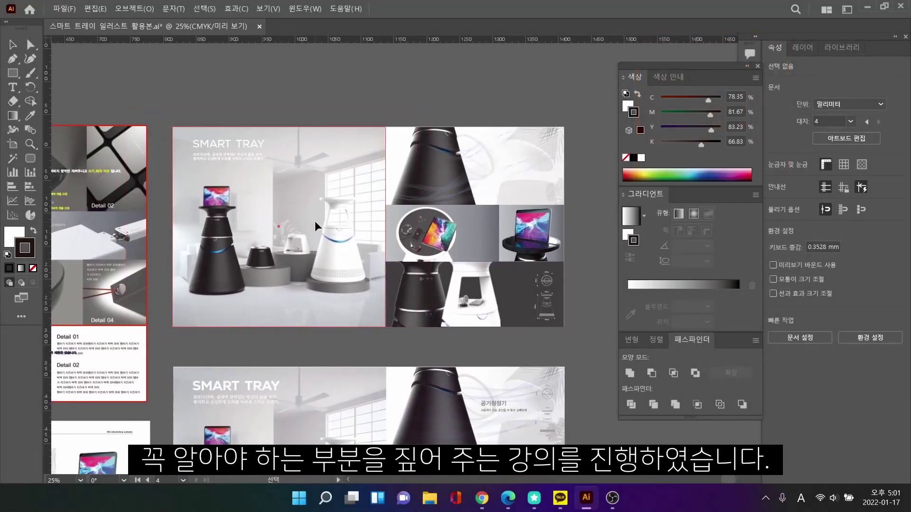
click(332, 228)
drag(346, 229, 346, 123)
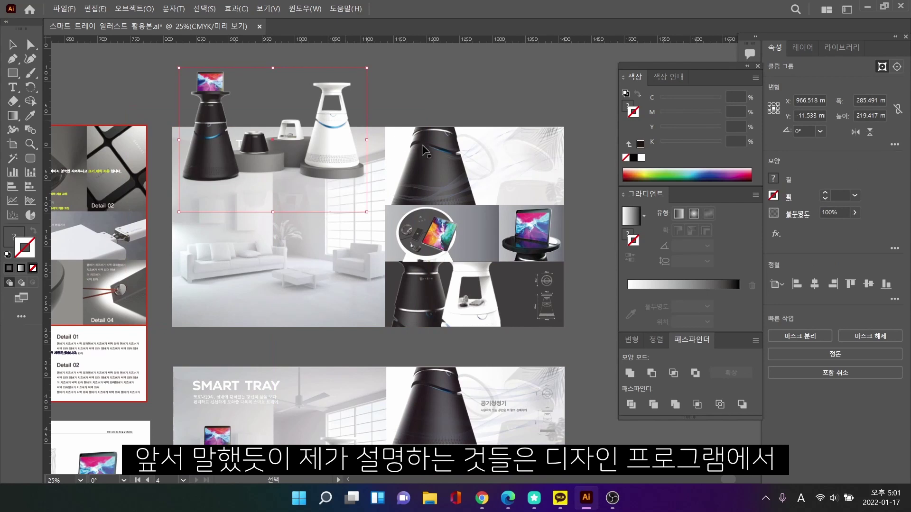
drag(437, 151, 389, 165)
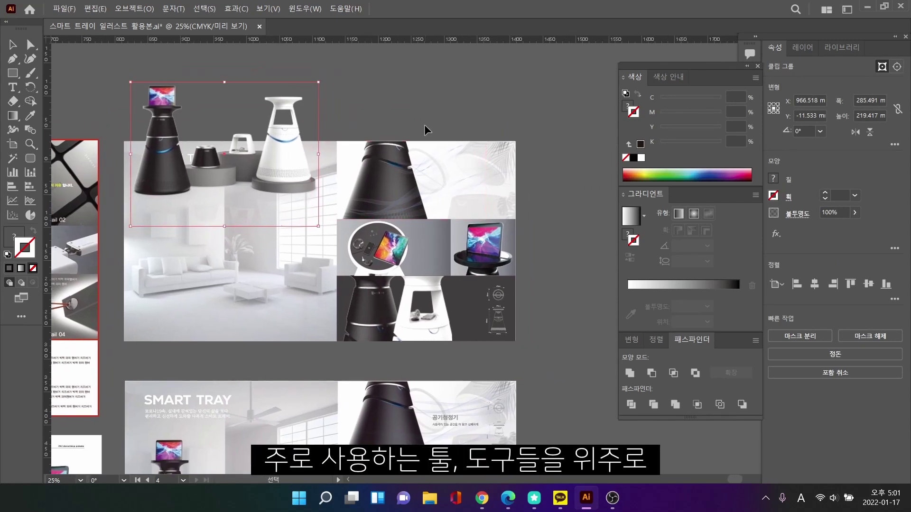
click(427, 128)
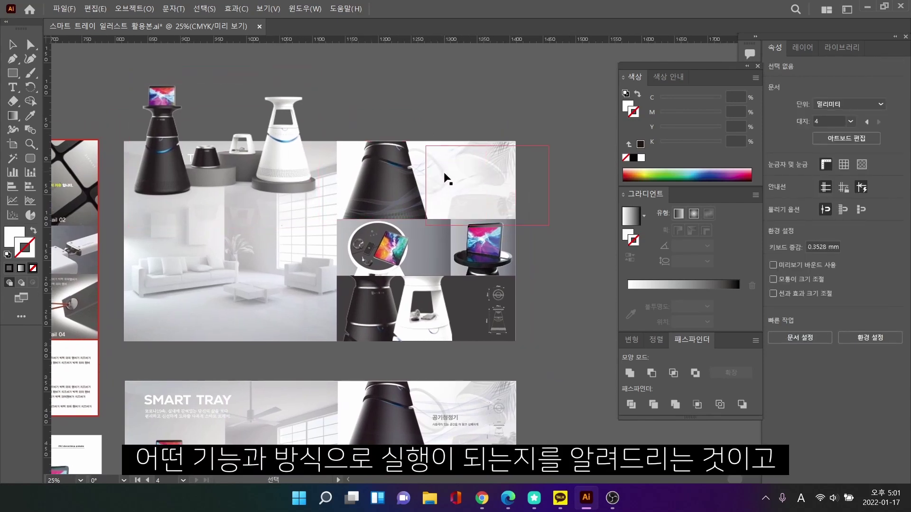
- Move the air purifier picture group above the board's upper right corner and the white shelf product off its right side
drag(386, 188, 480, 123)
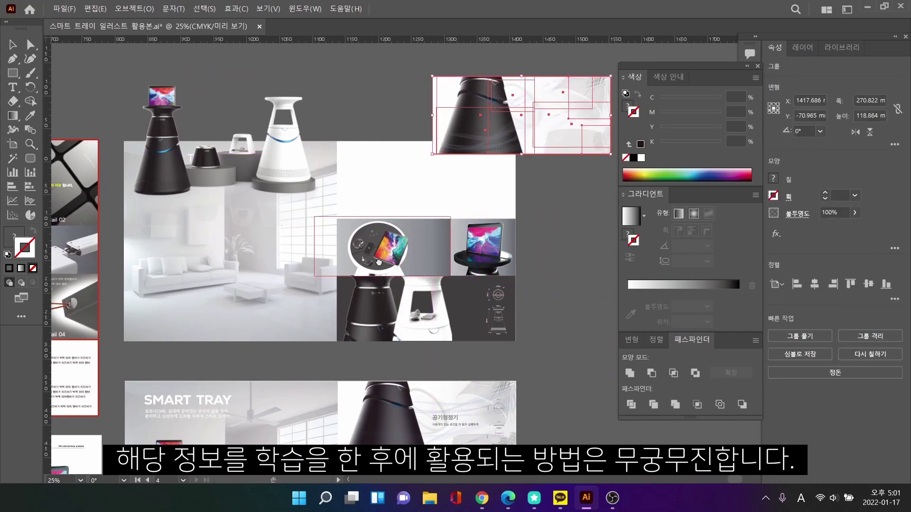
drag(392, 264, 386, 261)
drag(460, 305, 579, 298)
click(526, 226)
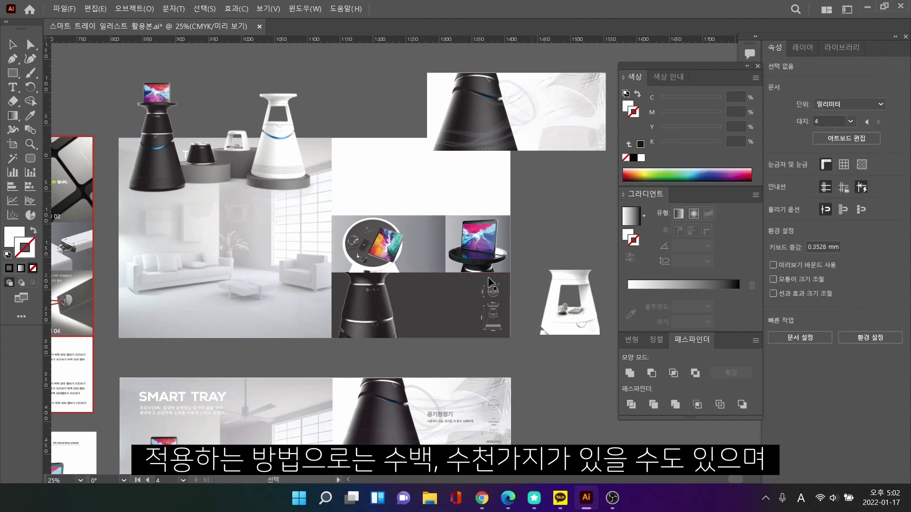
- Move the living-room background image of the upper board down and to the left
scroll(363, 305, left, 2)
scroll(362, 305, down, 1)
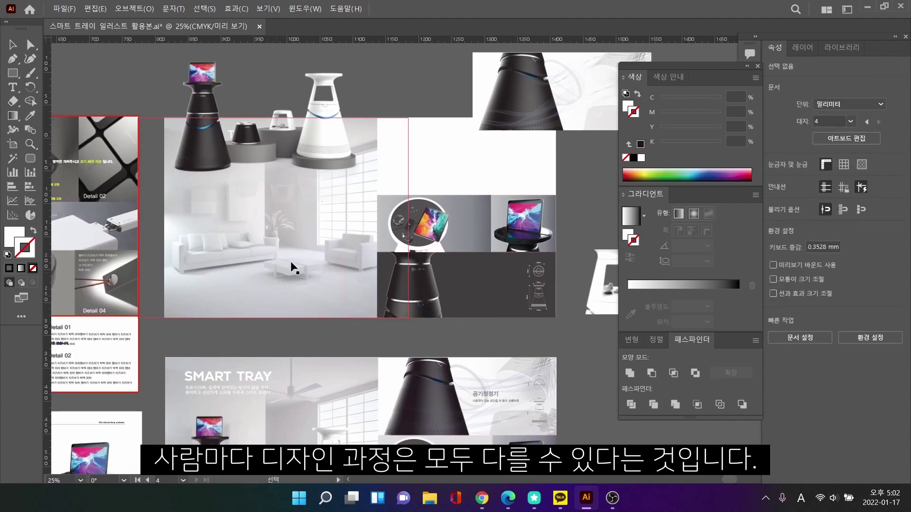
scroll(212, 234, up, 1)
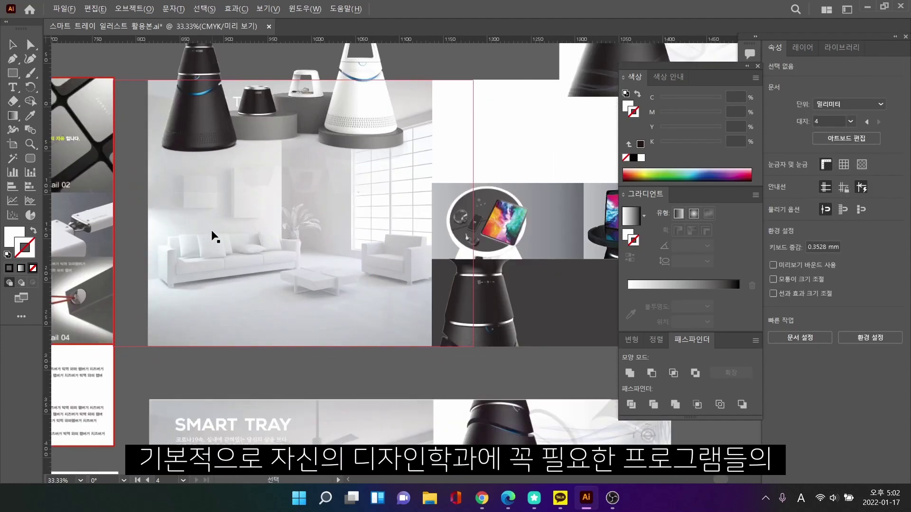
scroll(243, 238, left, 2)
drag(355, 259, 235, 330)
key(space)
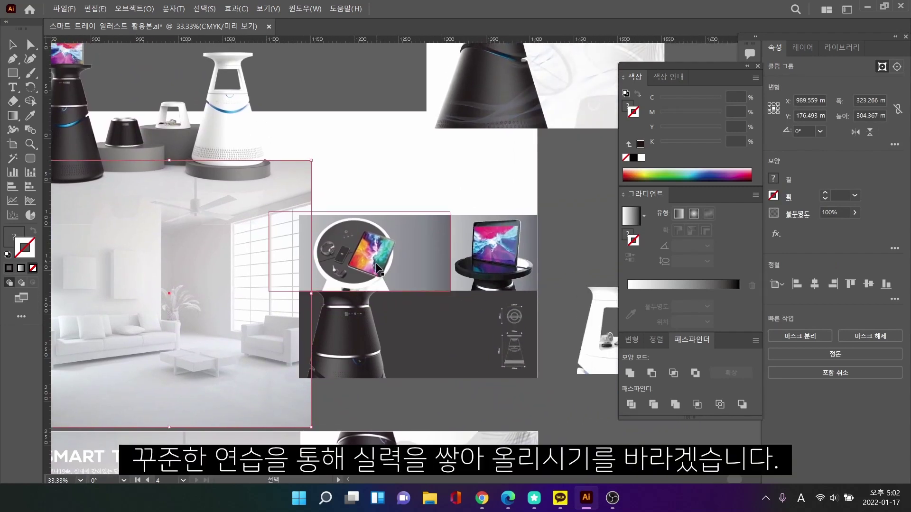
- Move the round tray-top picture up from the grey gradient panel onto the empty white area and deselect it
drag(375, 263, 363, 178)
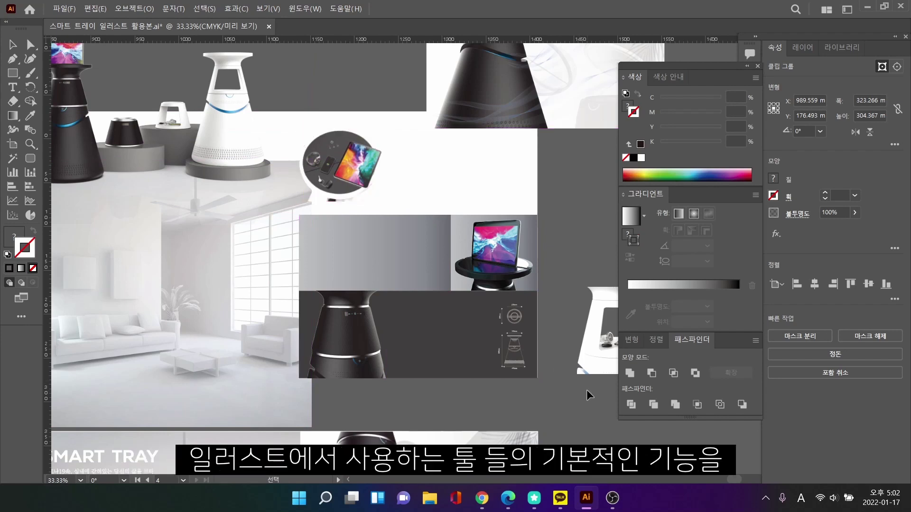
click(562, 377)
key(space)
drag(546, 380, 473, 359)
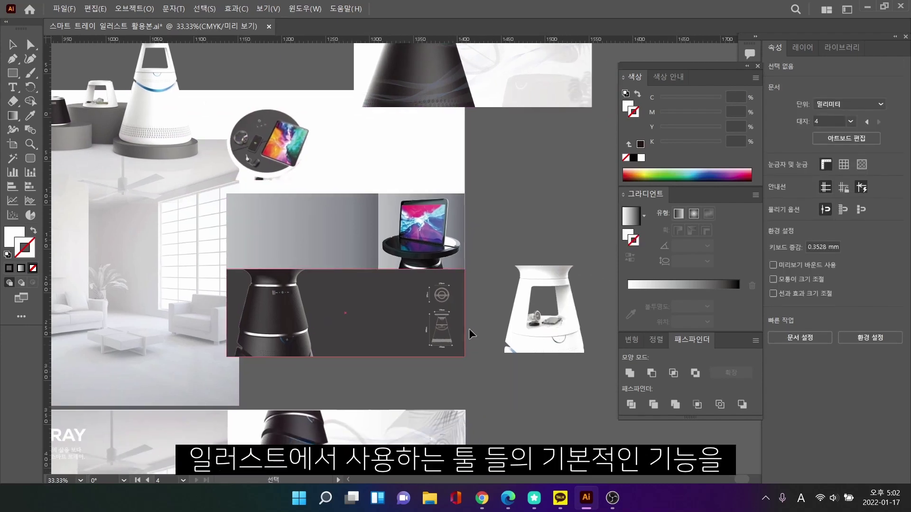
- Move the dark panel with its dimension drawings and the white background down and to the right
scroll(470, 313, up, 2)
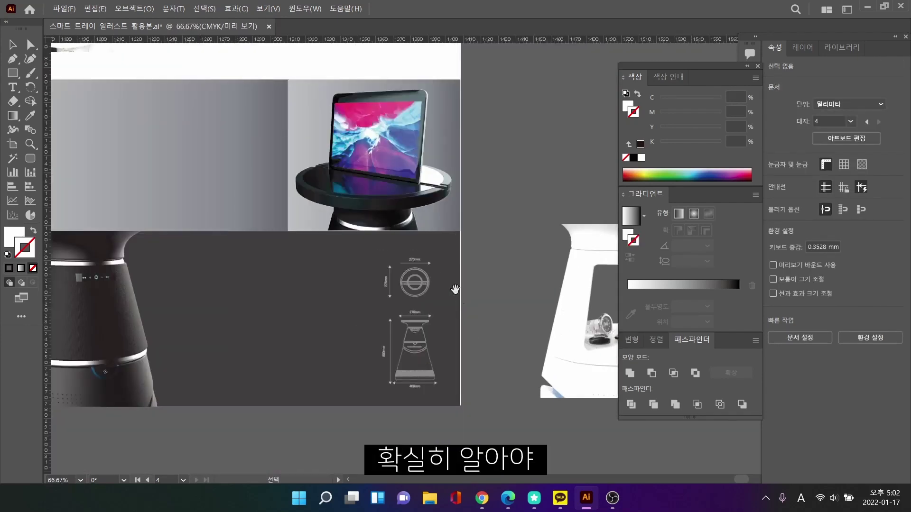
key(space)
drag(417, 284, 506, 376)
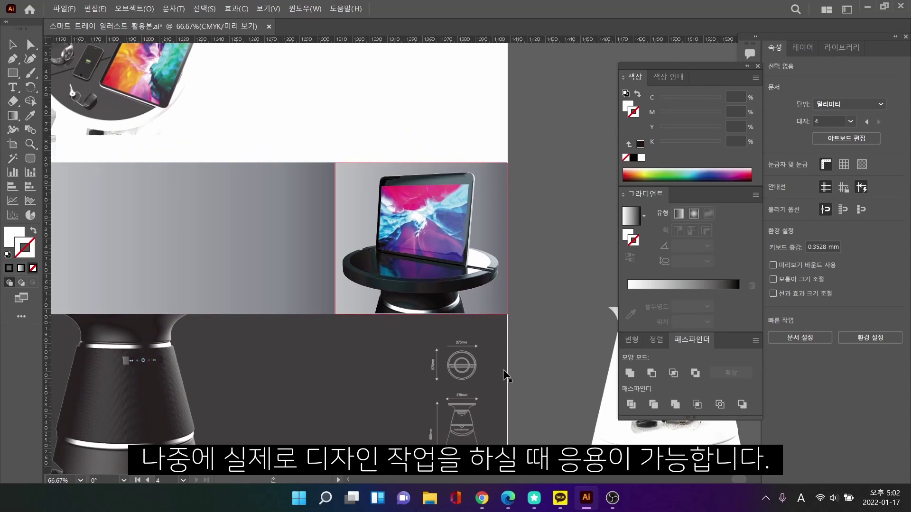
click(349, 399)
key(space)
drag(348, 397, 360, 368)
scroll(503, 365, up, 1)
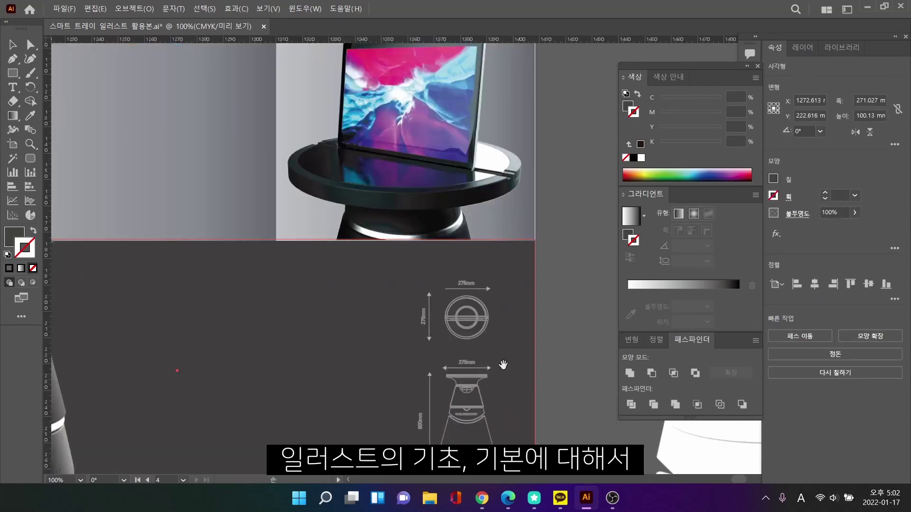
drag(503, 364, 506, 293)
key(space)
drag(270, 272, 393, 349)
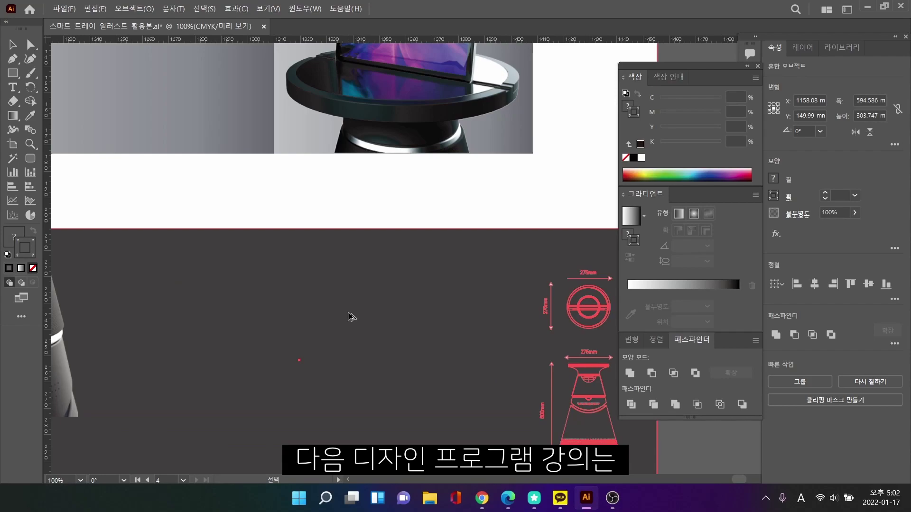
key(ctrl+minus)
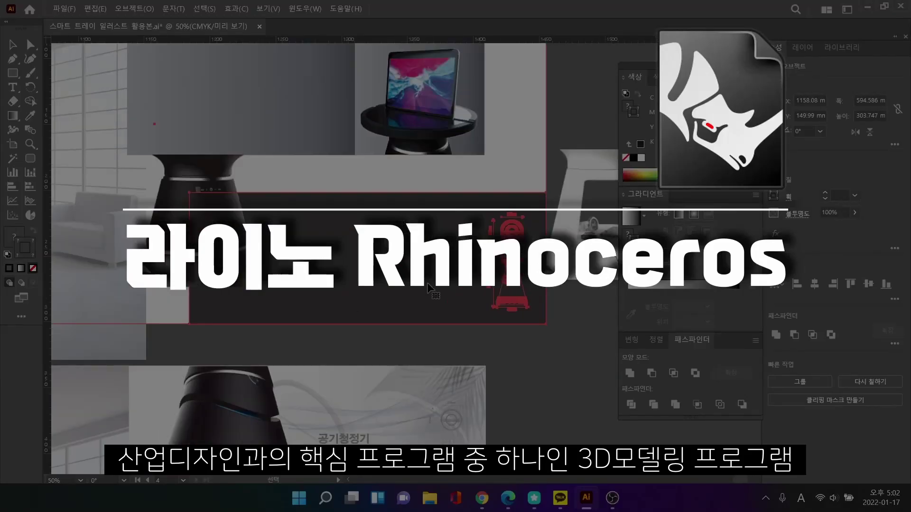
key(ctrl+minus)
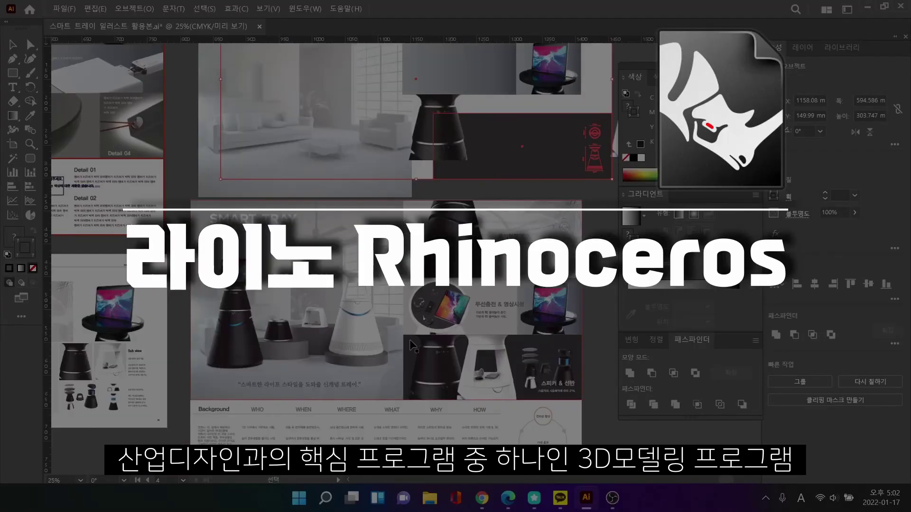
scroll(411, 345, down, 2)
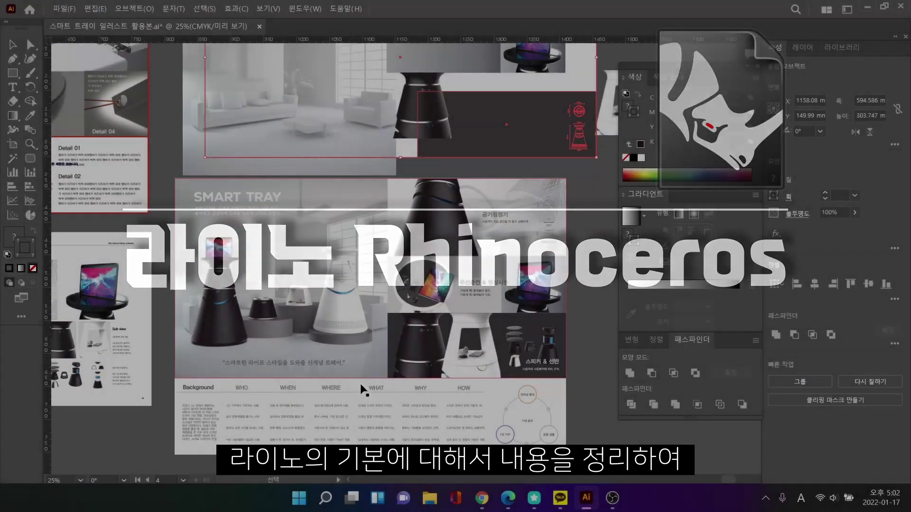
scroll(361, 390, up, 1)
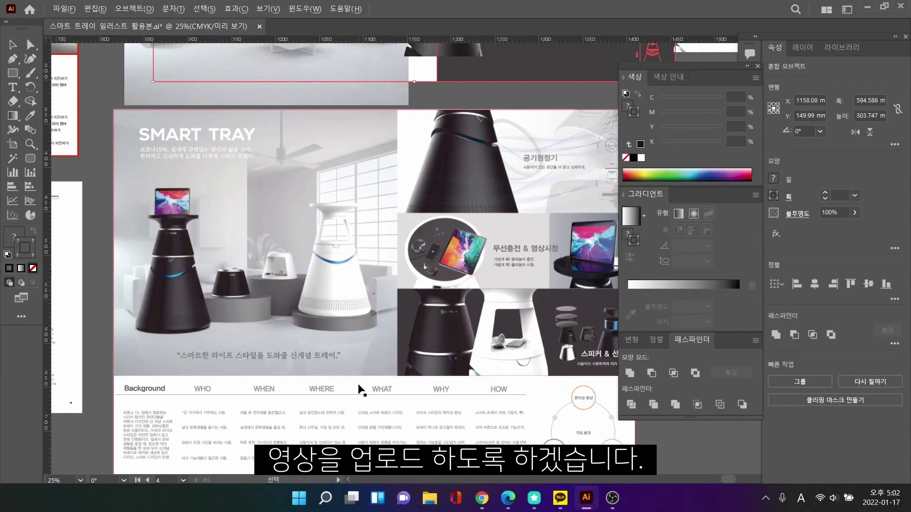
scroll(396, 379, down, 2)
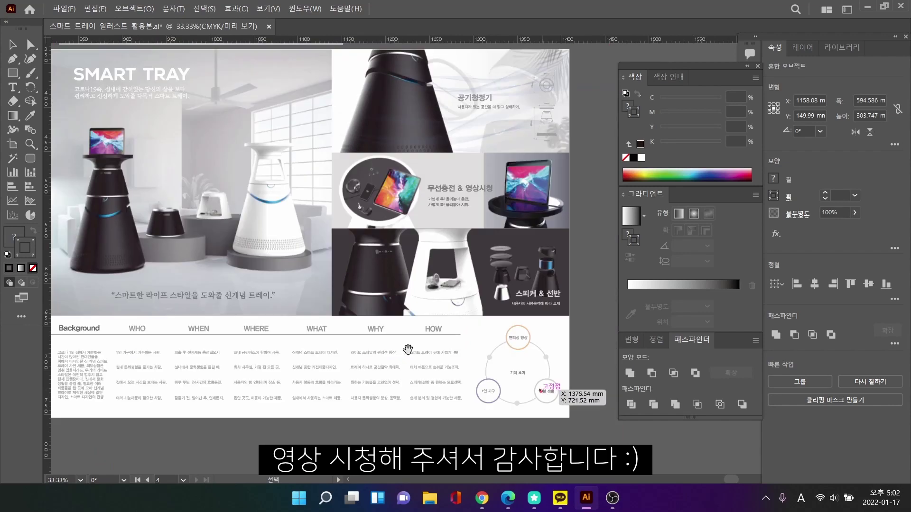
drag(408, 350, 448, 388)
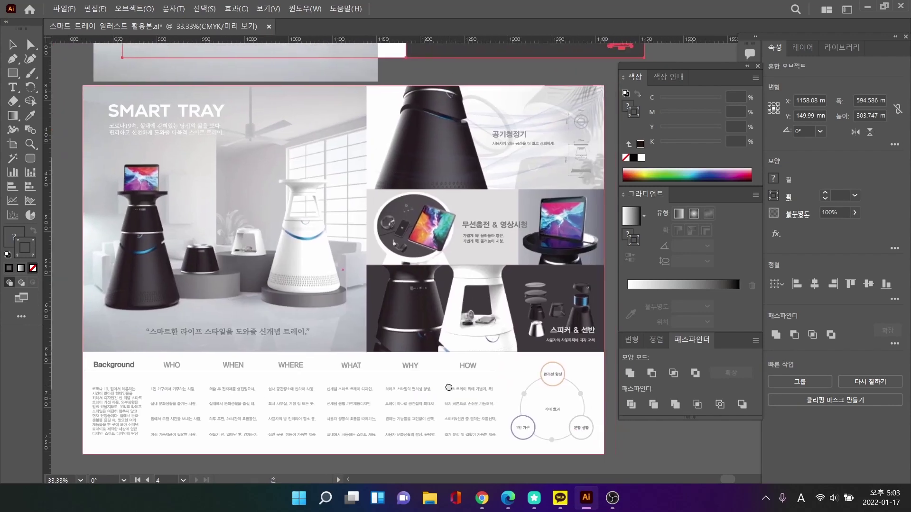